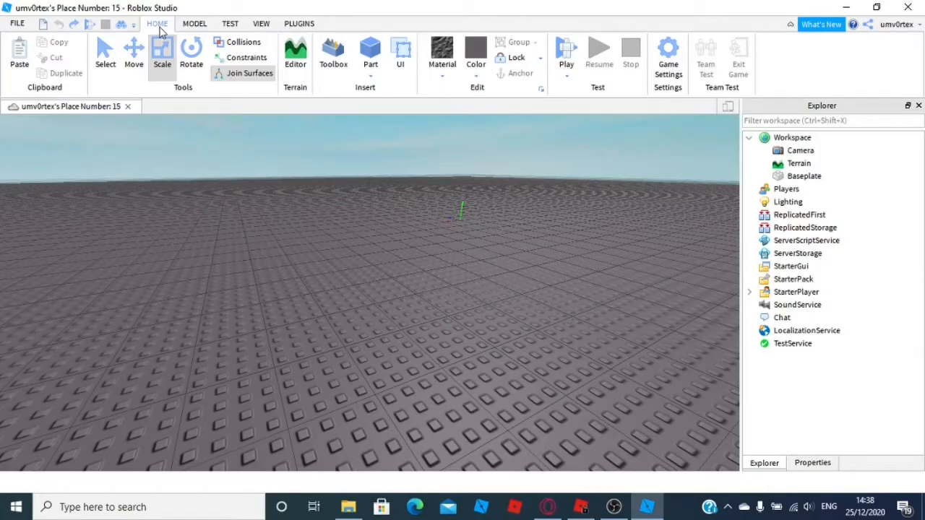
scroll(384, 197, down, 5)
right_drag(383, 197, 389, 215)
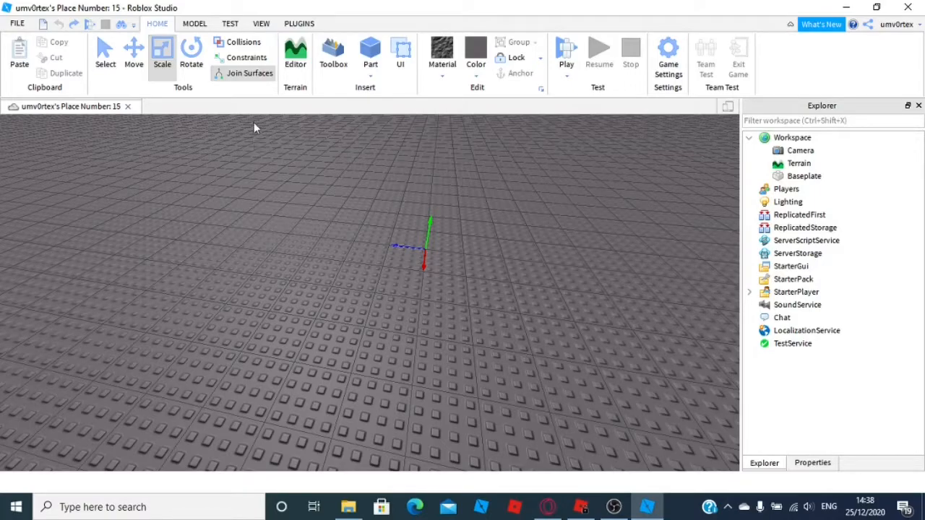
right_drag(388, 175, 482, 235)
key(s)
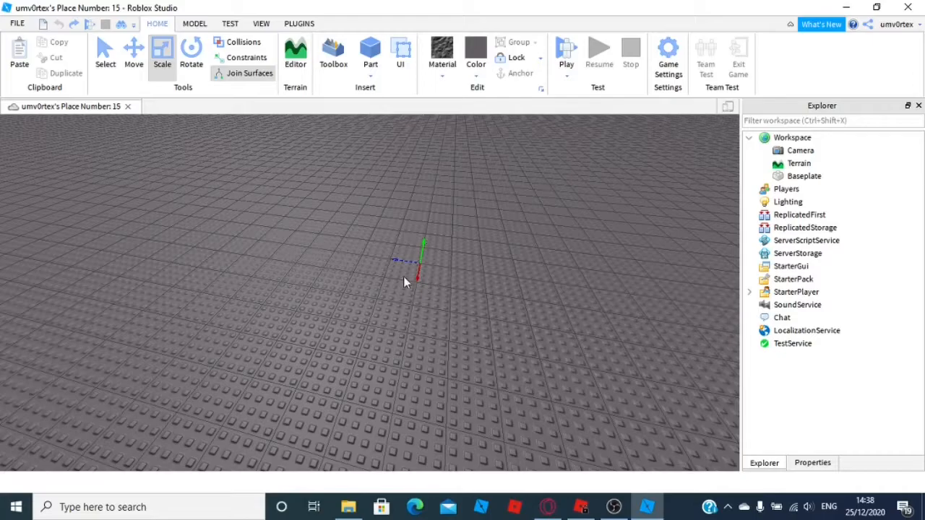
right_drag(395, 286, 396, 290)
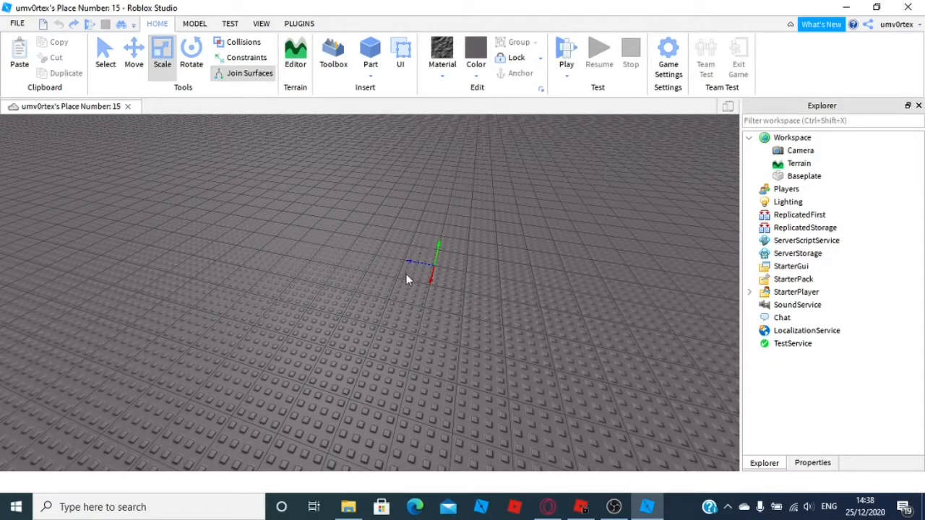
right_drag(451, 282, 452, 332)
scroll(448, 306, down, 6)
right_drag(391, 172, 389, 172)
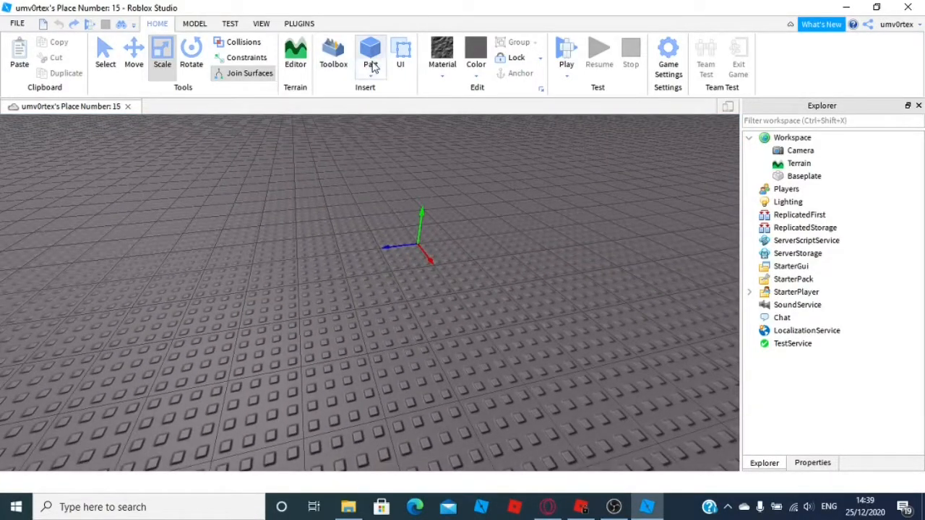
Insert a new block part onto the baseplate
click(369, 75)
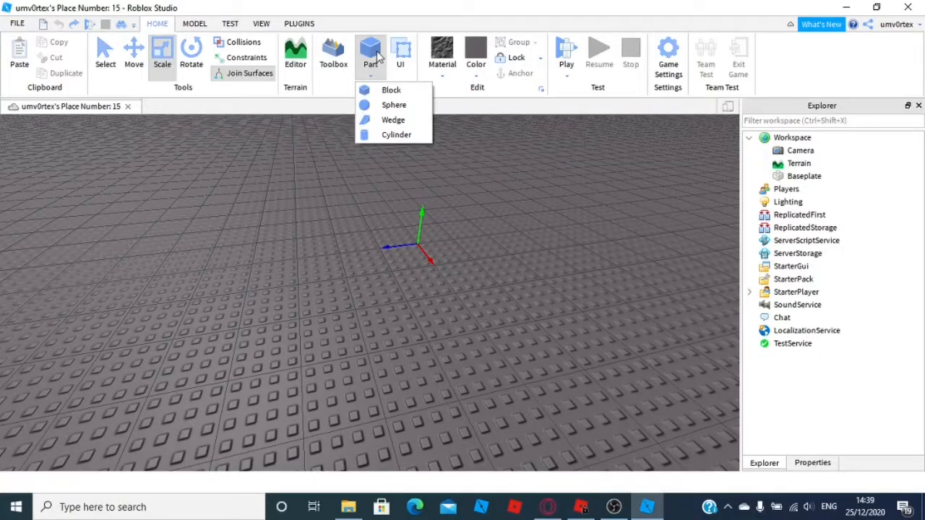
click(367, 48)
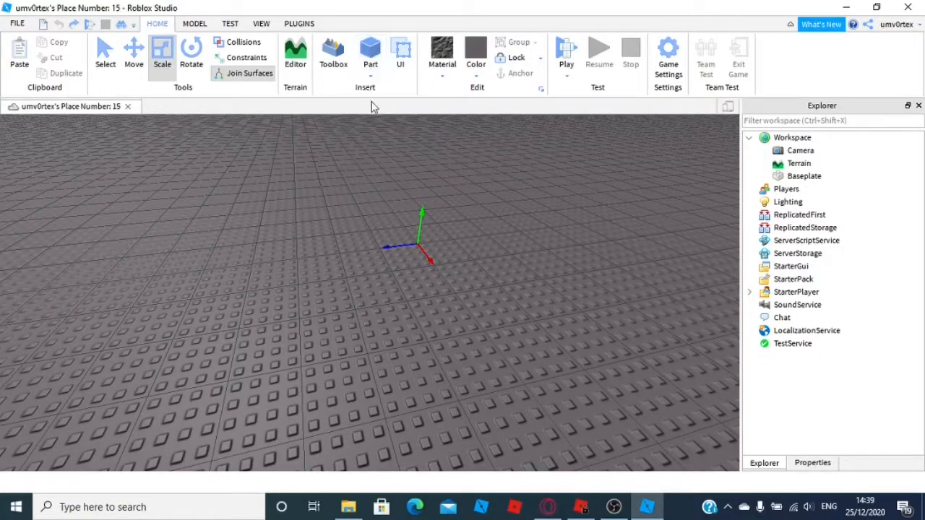
right_drag(404, 206, 404, 207)
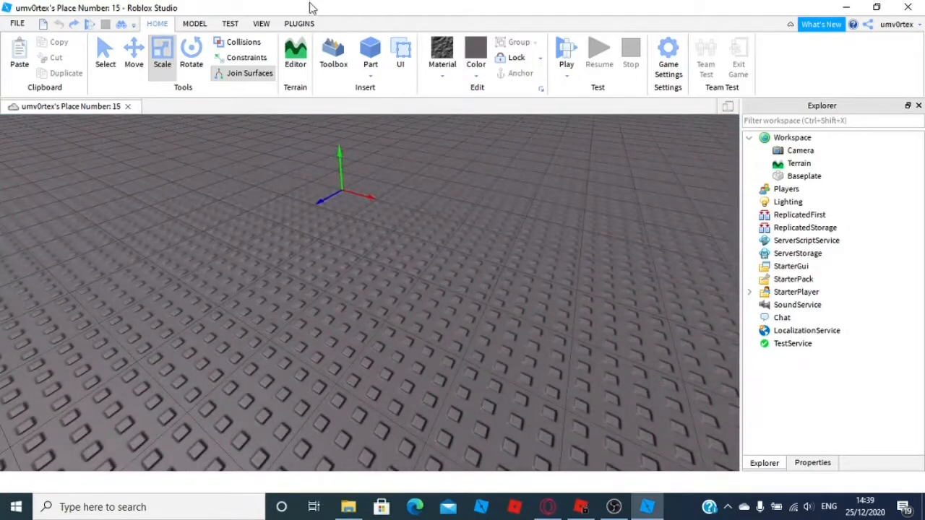
click(359, 47)
mouse_move(369, 269)
right_down()
mouse_move(366, 261)
mouse_move(378, 281)
right_up()
key(w)
key(d)
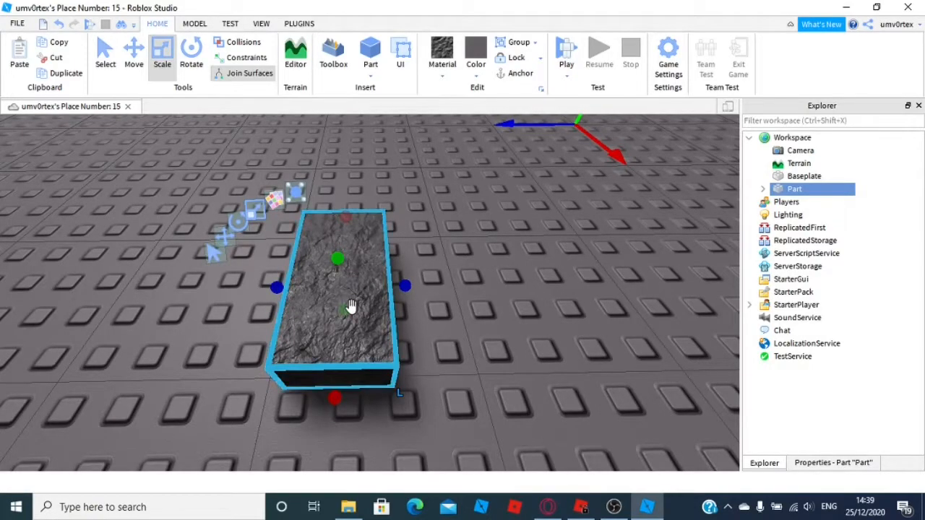
Enable Move snapping in the Snap to Grid settings
click(195, 23)
click(297, 64)
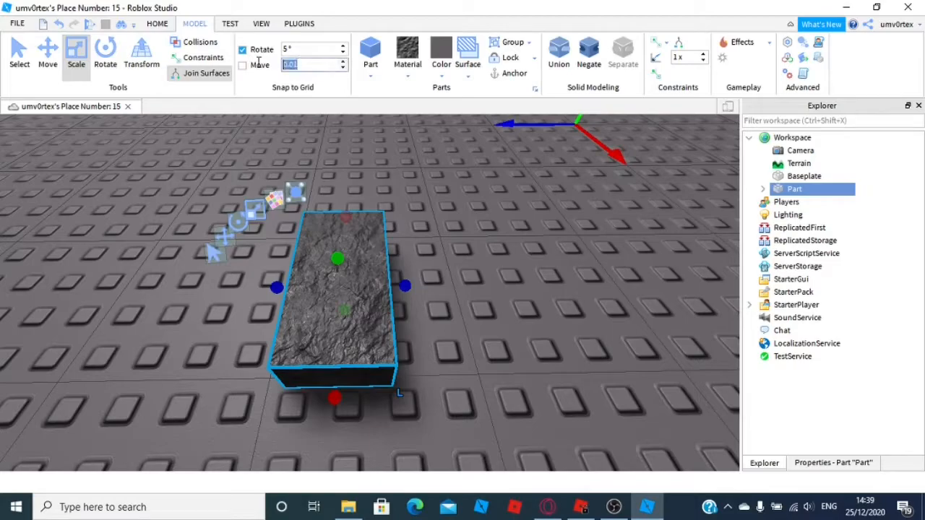
click(157, 23)
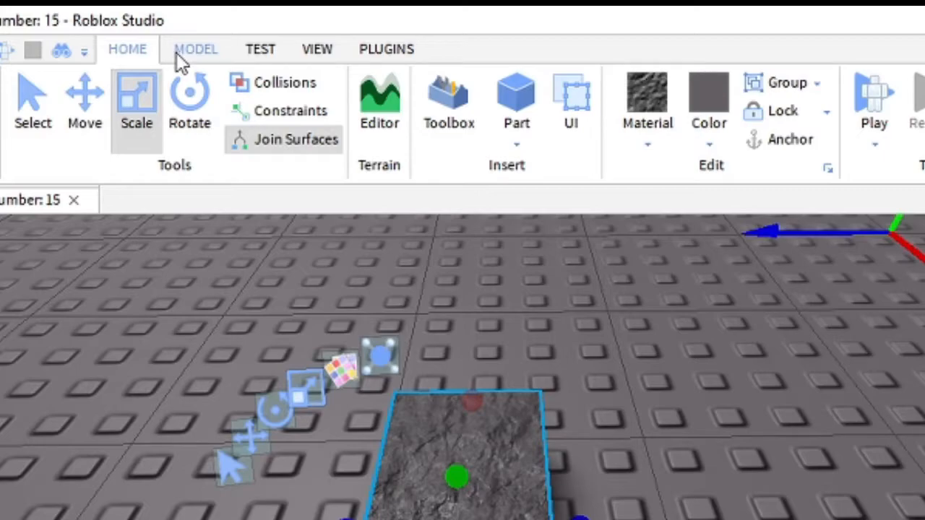
click(198, 52)
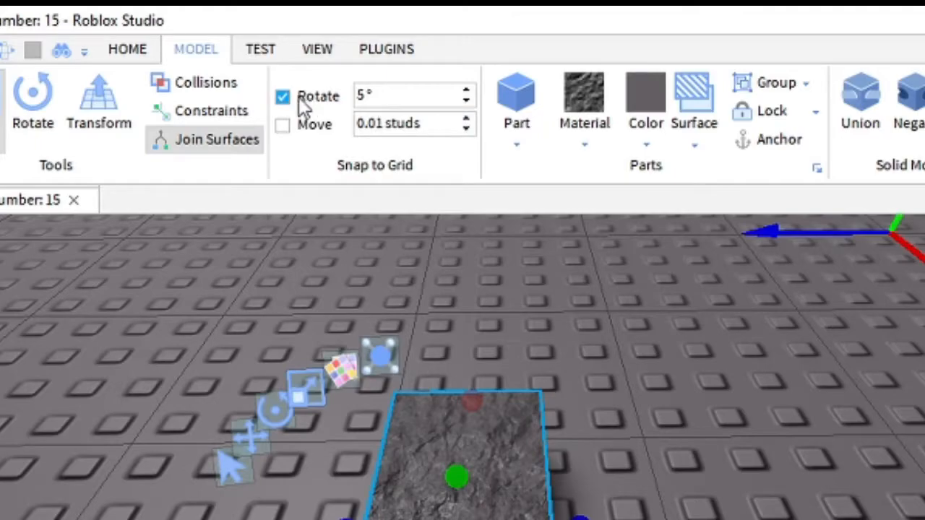
click(384, 124)
key(BackSpace)
click(296, 119)
text(1)
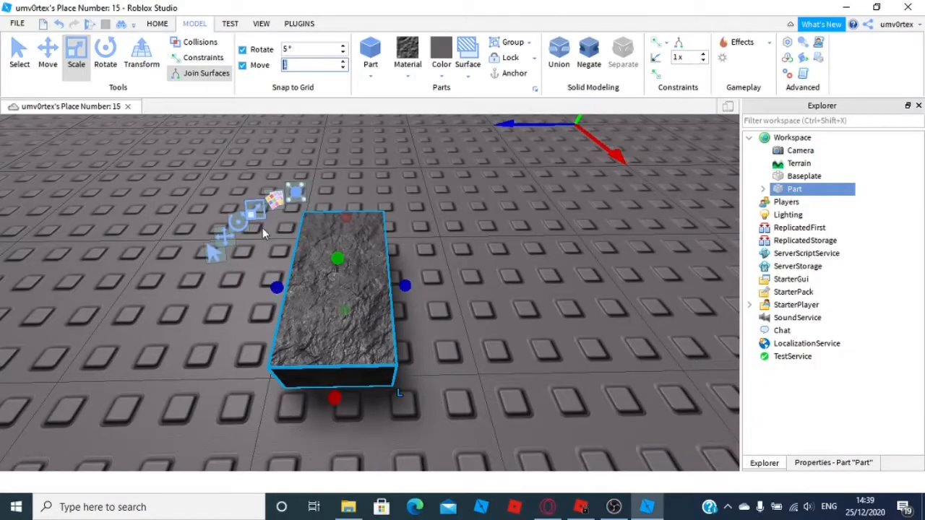
Set the move snap increment to 0.5 studs and narrow the part with its side scale handles
drag(279, 289, 499, 245)
click(286, 63)
key(BackSpace)
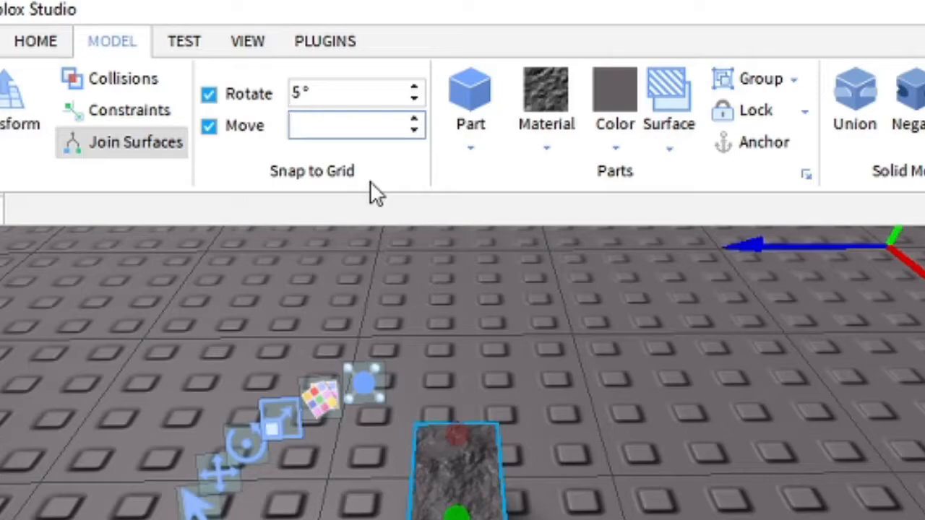
text(0.5)
key(Return)
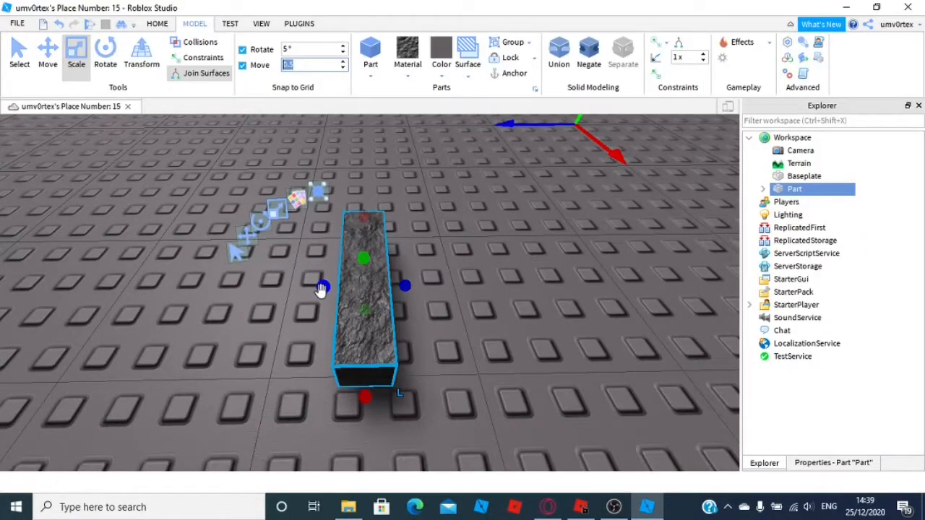
drag(322, 289, 346, 287)
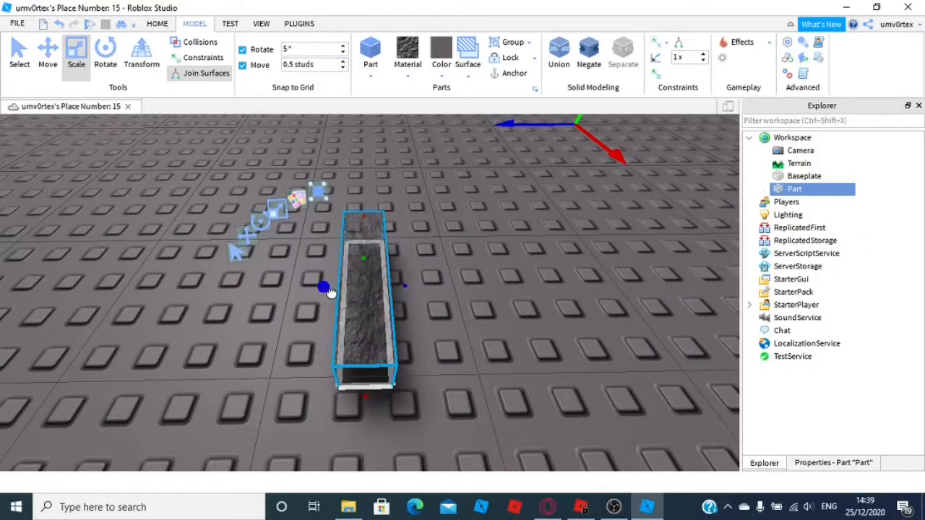
Set the move snap increment to 0.01 studs
click(294, 64)
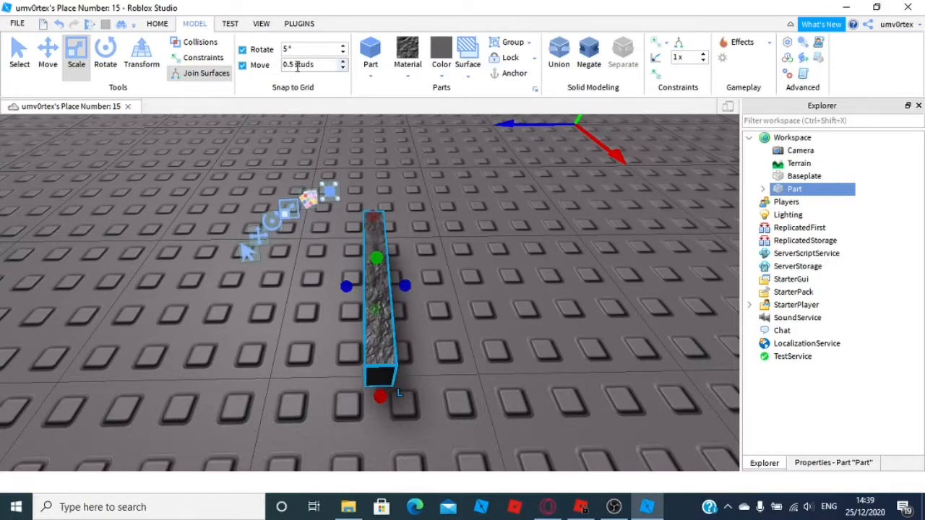
double_click(294, 64)
text(0.01)
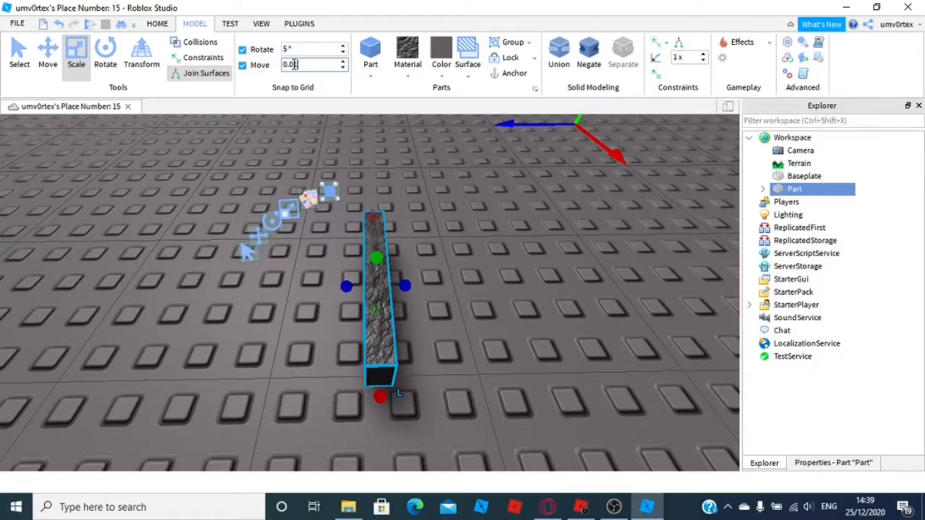
key(Return)
Scale the part into a long, thin strip using its scale handles
drag(347, 286, 380, 299)
scroll(458, 302, up, 5)
scroll(458, 302, down, 3)
scroll(458, 301, down, 3)
mouse_move(458, 301)
right_down()
mouse_move(458, 287)
mouse_move(444, 307)
right_up()
scroll(461, 300, up, 4)
scroll(465, 298, down, 4)
scroll(446, 312, up, 3)
drag(452, 339, 438, 288)
scroll(403, 297, down, 2)
mouse_move(403, 297)
right_down()
mouse_move(419, 291)
mouse_move(402, 297)
right_up()
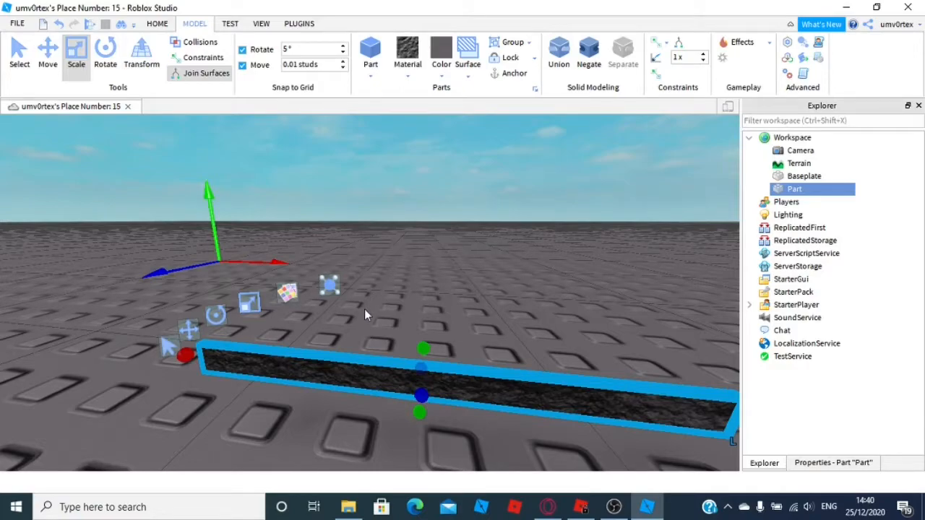
right_drag(393, 292, 393, 292)
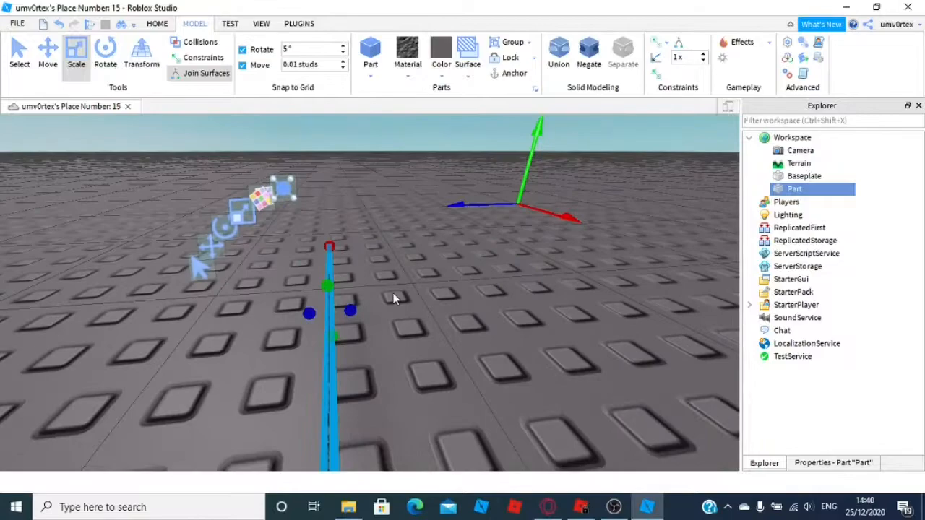
Raise the part's height into a wall with its top scale handle
scroll(390, 292, up, 4)
drag(383, 283, 382, 191)
right_drag(380, 219, 414, 229)
click(409, 76)
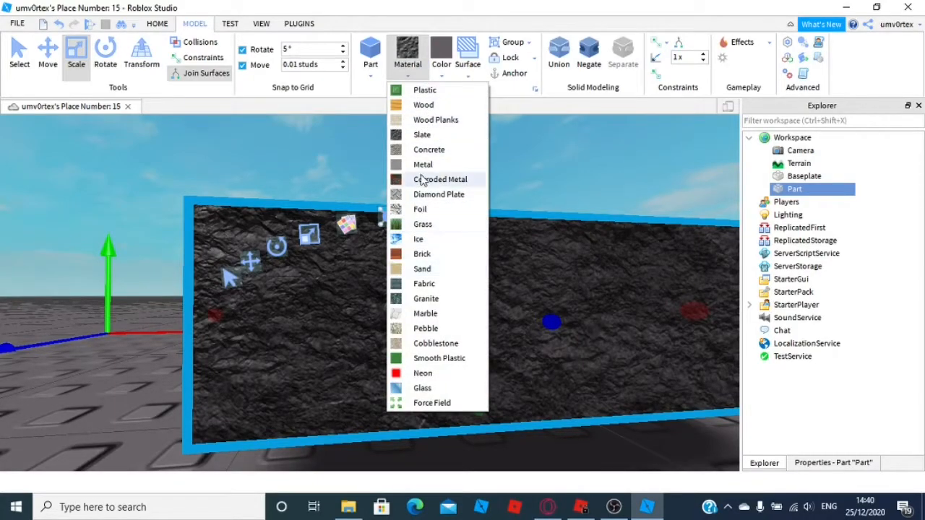
click(441, 72)
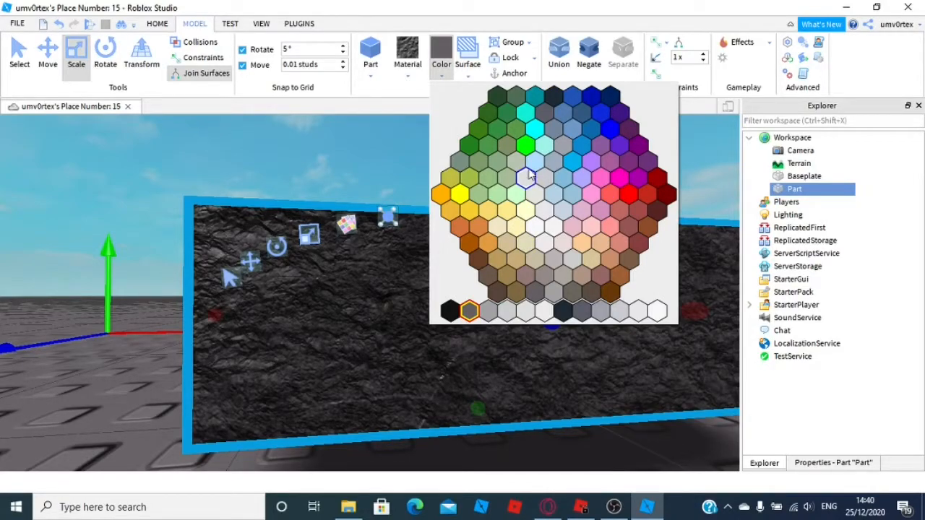
click(441, 67)
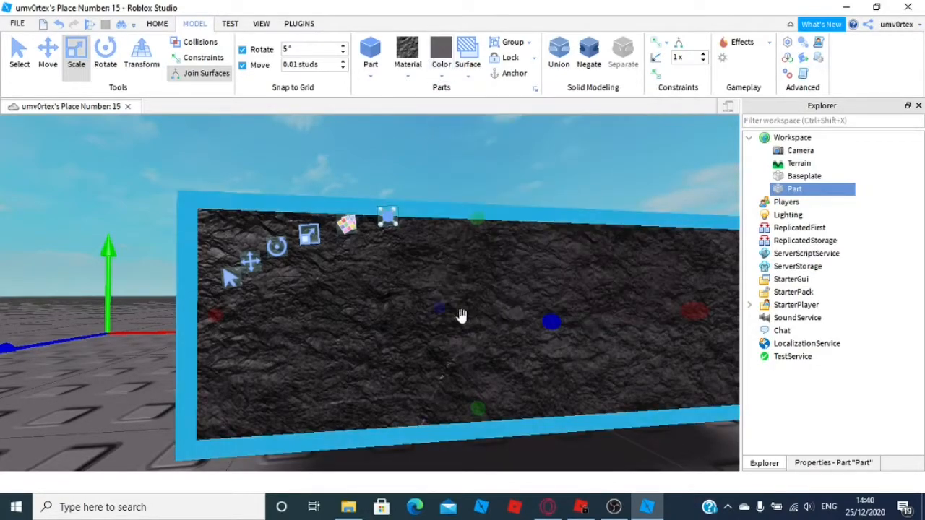
Anchor the wall part
mouse_move(470, 283)
right_down()
mouse_move(473, 268)
mouse_move(465, 278)
right_up()
scroll(472, 279, up, 7)
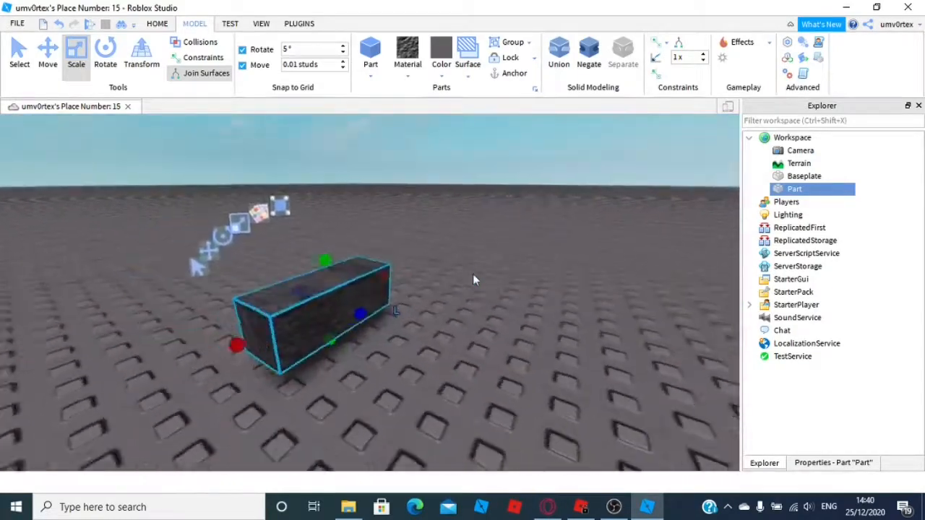
right_drag(448, 275, 415, 263)
drag(417, 232, 410, 300)
key(s)
key(a)
key(w)
key(d)
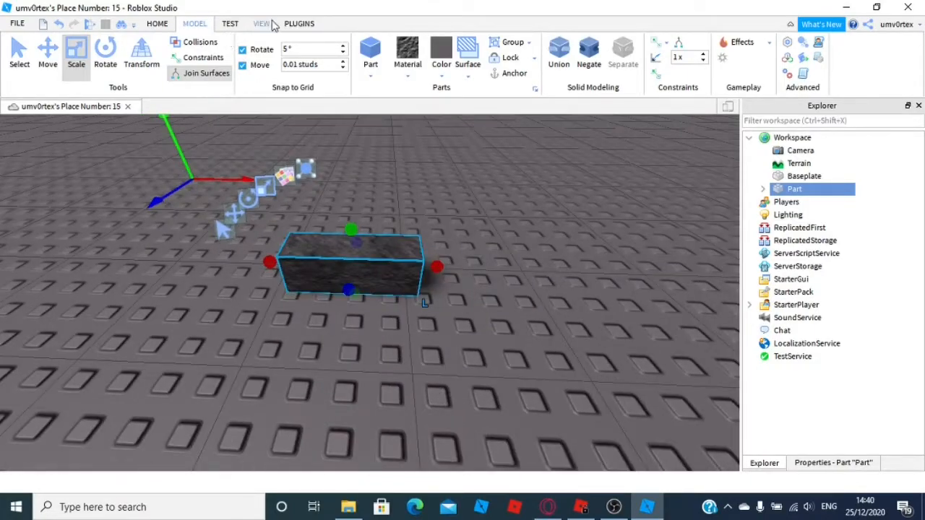
click(493, 75)
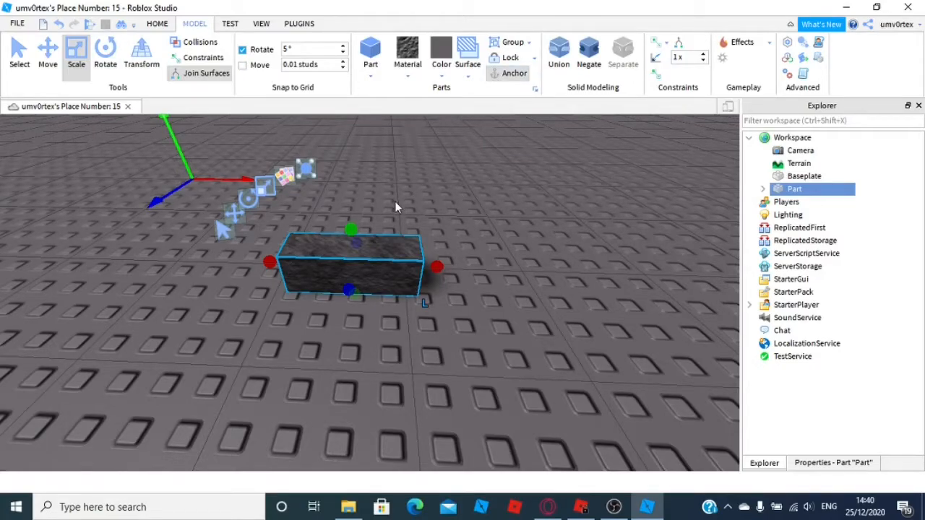
right_drag(437, 224, 437, 224)
key(w)
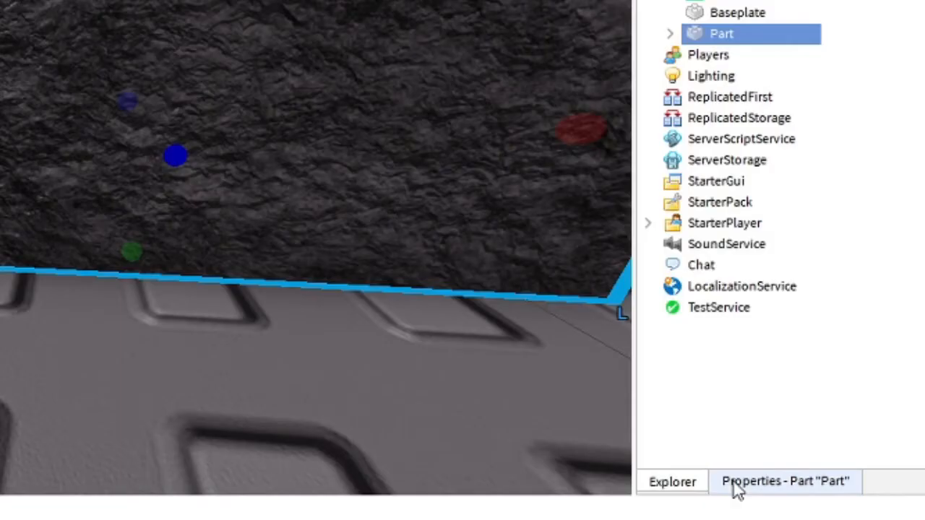
Set the wall's Reflectance property to 1
click(803, 467)
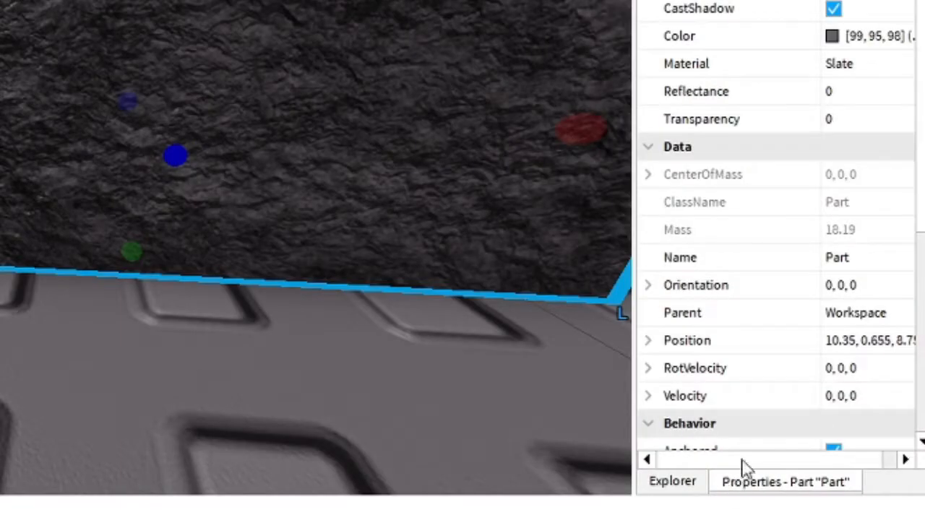
click(869, 130)
click(878, 95)
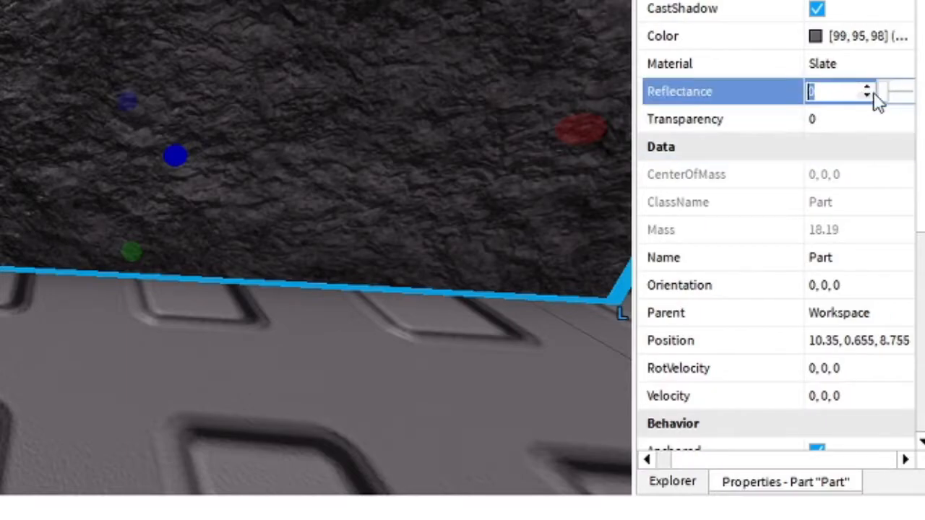
drag(877, 94, 921, 102)
click(851, 120)
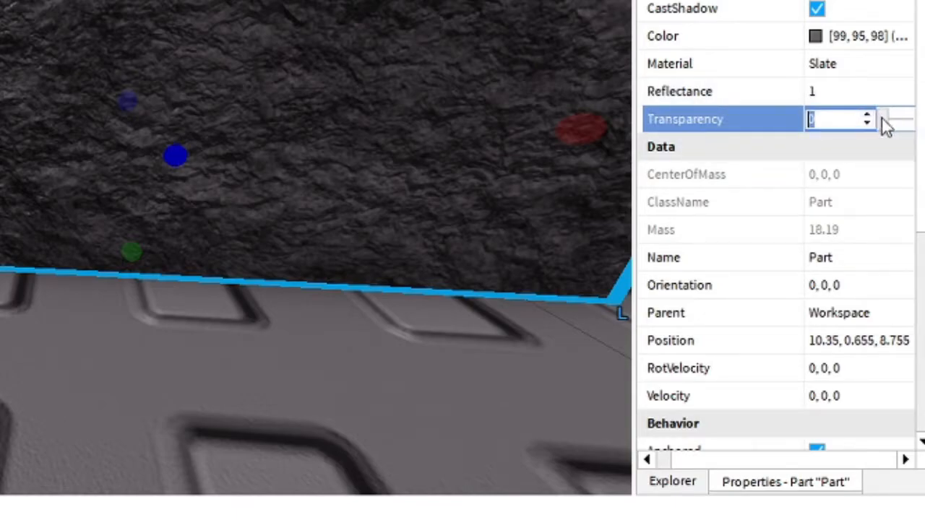
drag(882, 118, 819, 140)
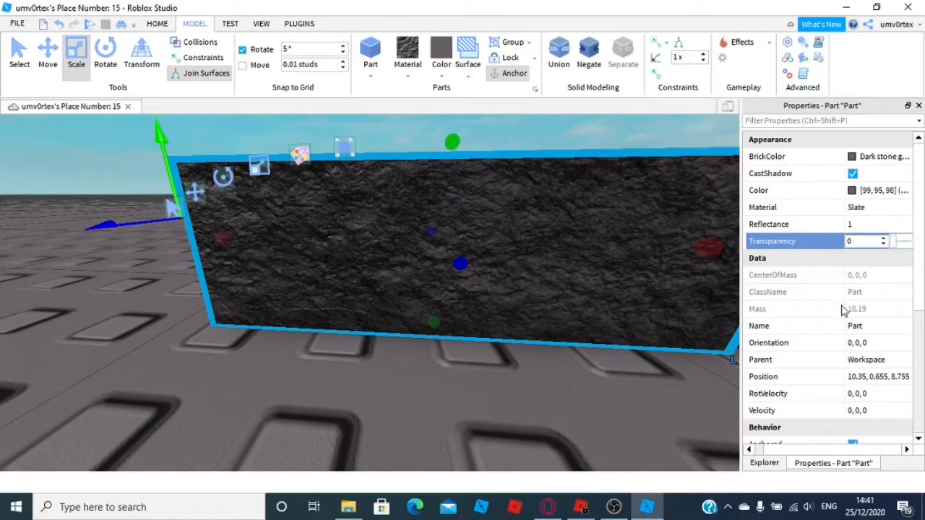
Scale the wall taller with its top scale handle
scroll(842, 311, down, 1)
scroll(842, 309, up, 1)
scroll(840, 318, down, 3)
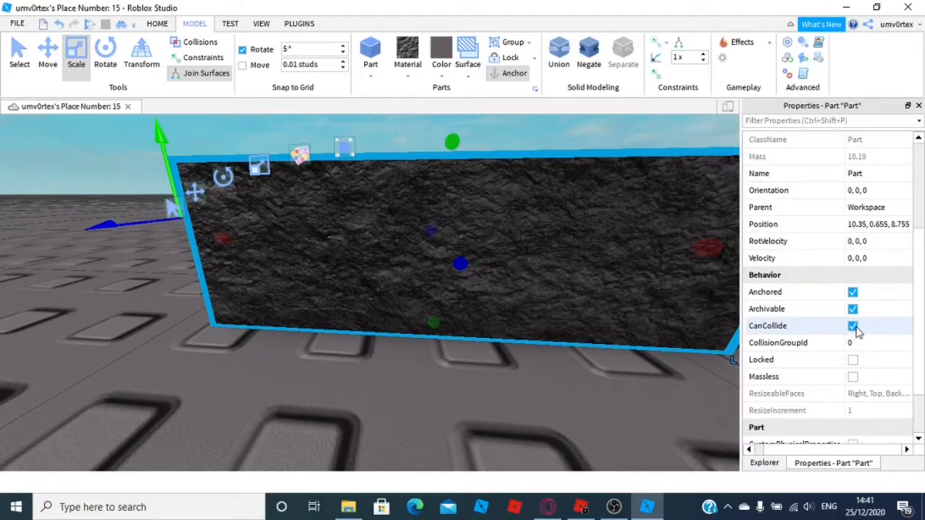
scroll(494, 174, down, 6)
drag(491, 173, 499, 121)
right_drag(531, 177, 532, 178)
drag(442, 219, 456, 127)
right_drag(499, 175, 495, 172)
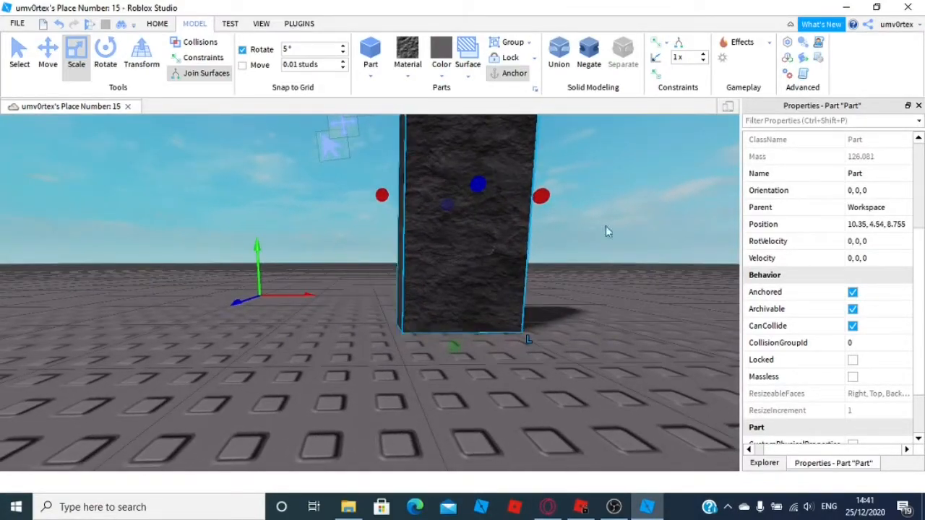
Toggle the wall's CanCollide property
click(852, 326)
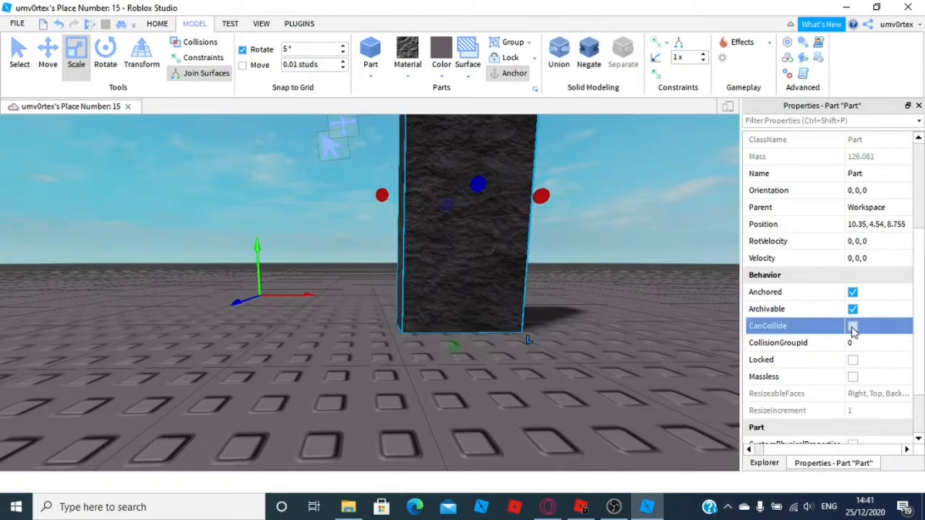
right_drag(653, 272, 655, 282)
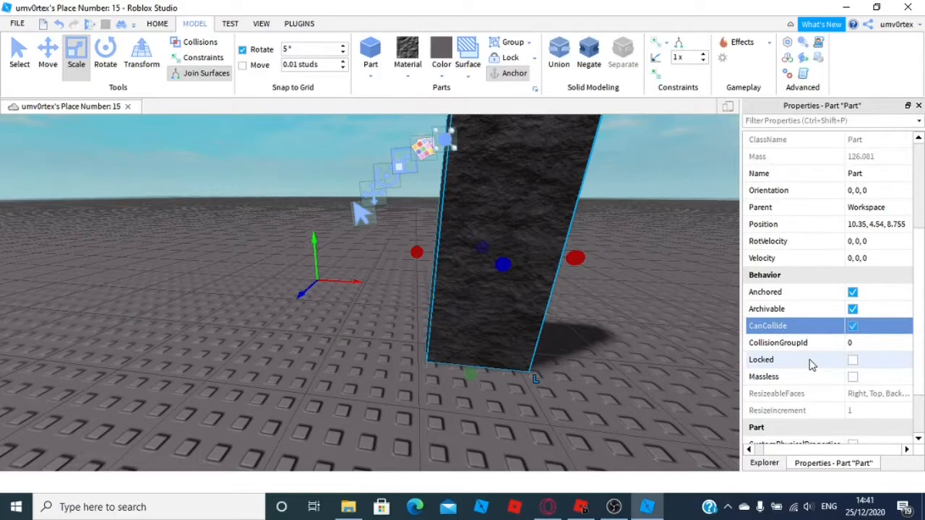
scroll(810, 365, down, 1)
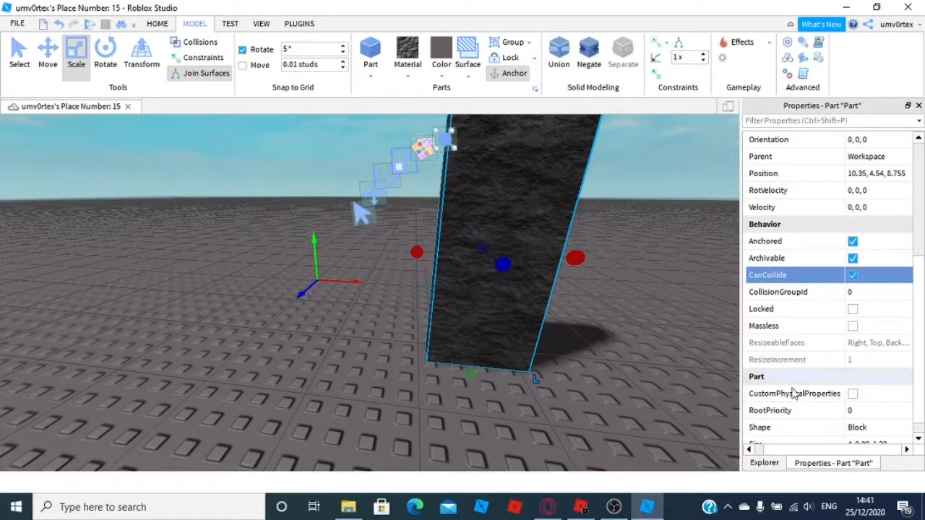
click(766, 464)
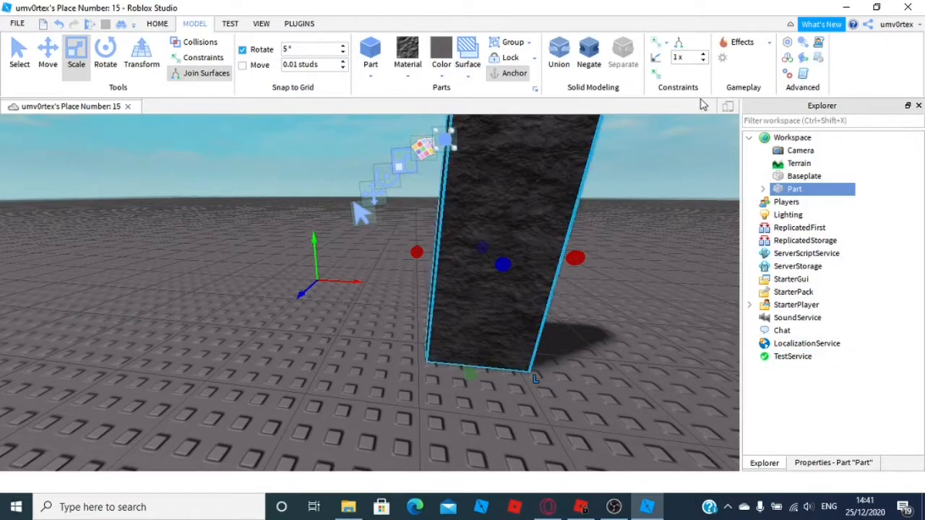
click(157, 24)
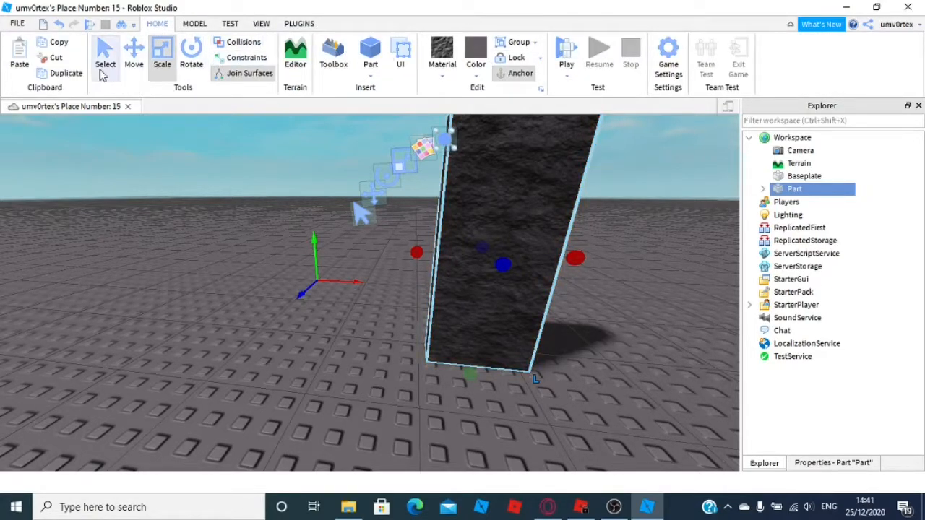
scroll(287, 121, down, 3)
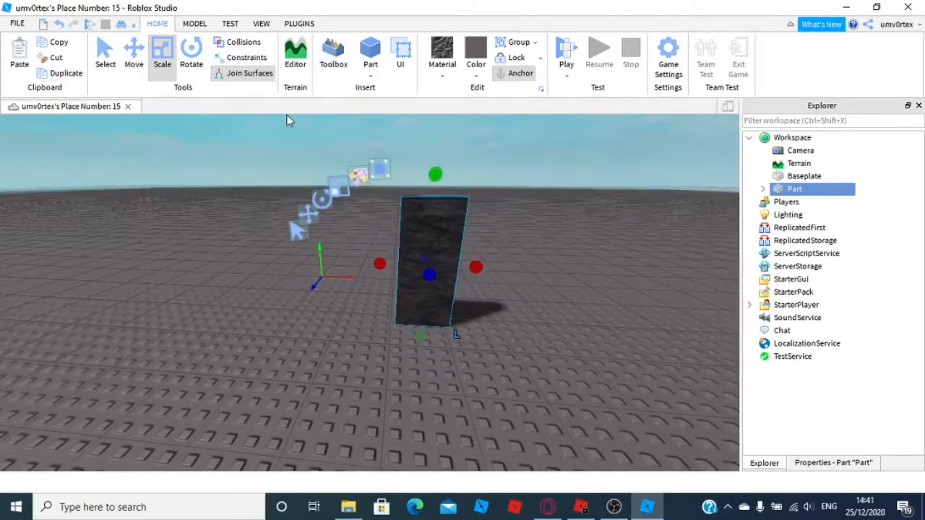
scroll(287, 115, up, 2)
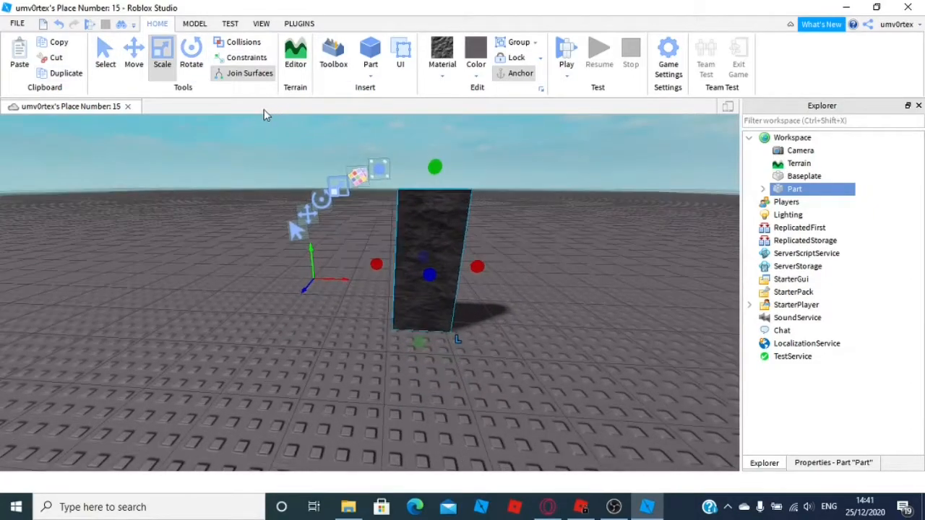
Duplicate the wall part and move the copy beside the original
click(58, 80)
drag(398, 221, 513, 330)
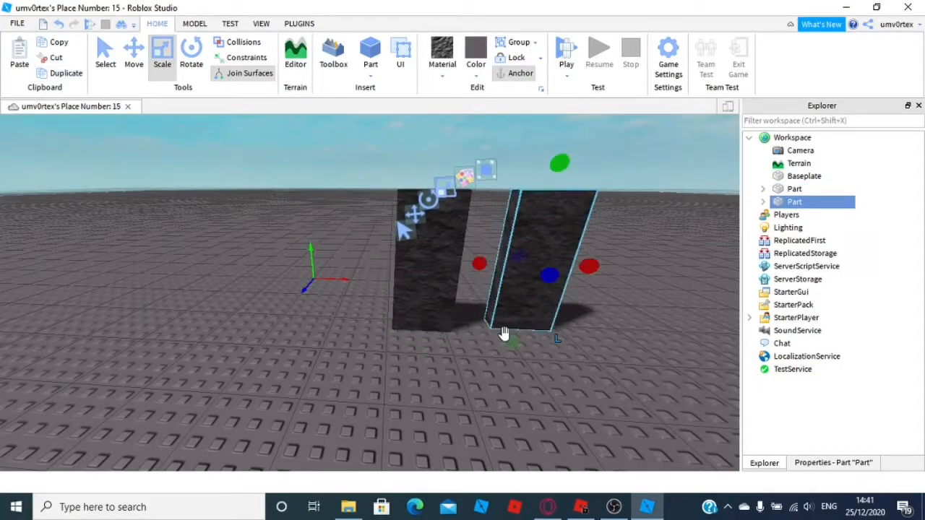
click(457, 304)
key(d)
right_drag(456, 304, 456, 304)
key(w)
key(s)
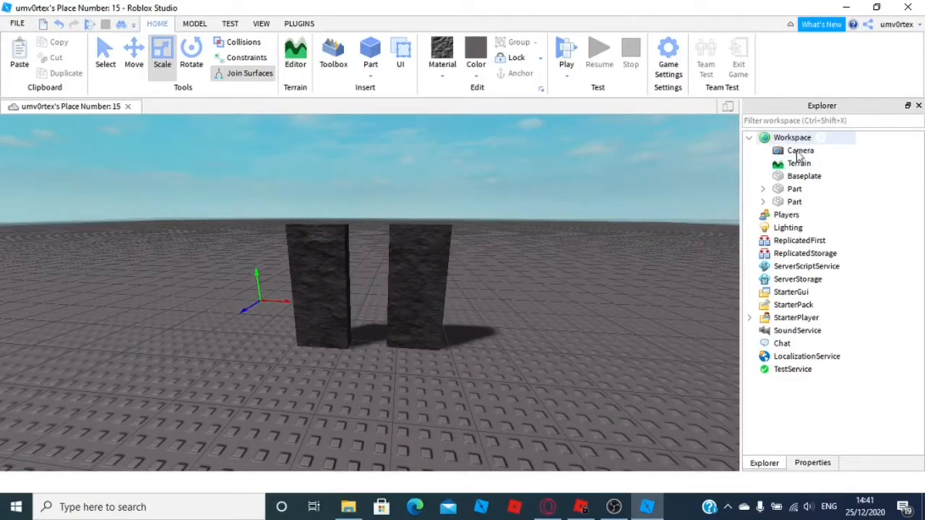
Select both wall parts and group them into a model
drag(419, 257, 402, 351)
click(368, 340)
right_drag(384, 336, 390, 333)
scroll(422, 315, up, 4)
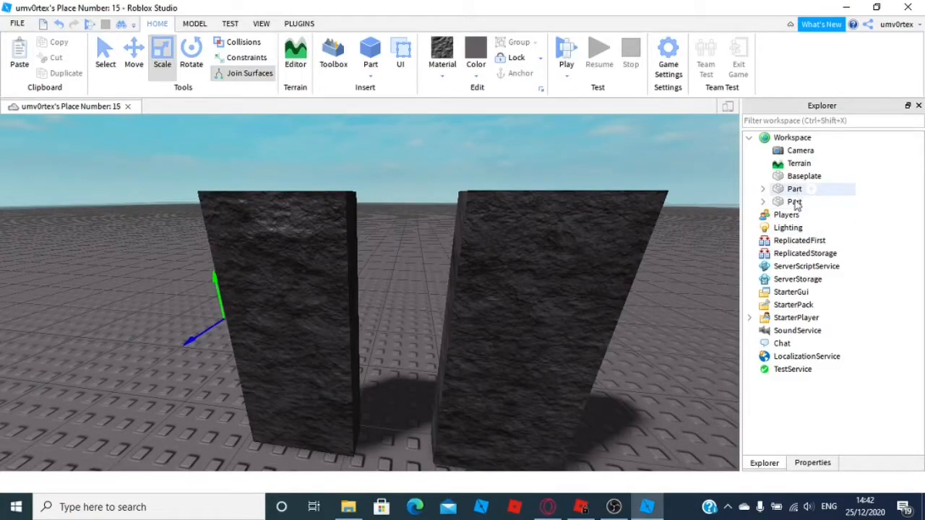
scroll(397, 177, down, 5)
drag(250, 217, 498, 336)
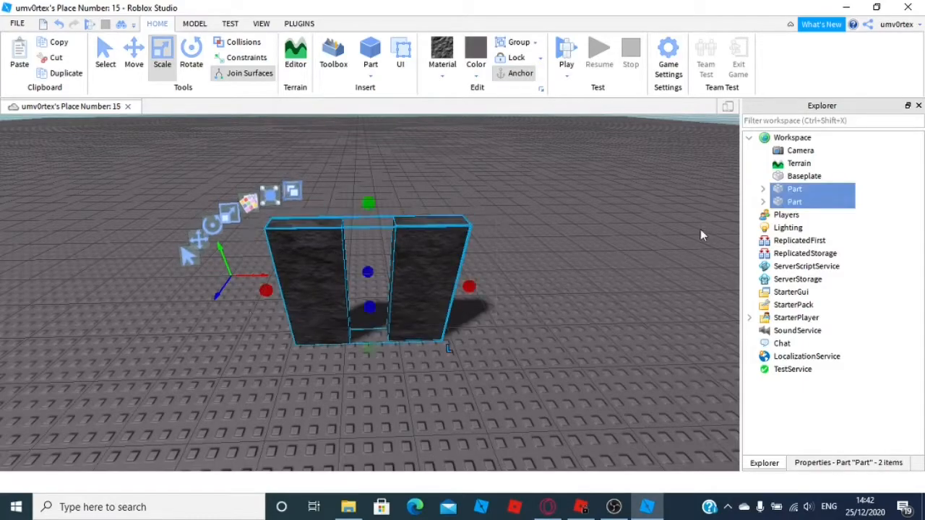
right_click(792, 202)
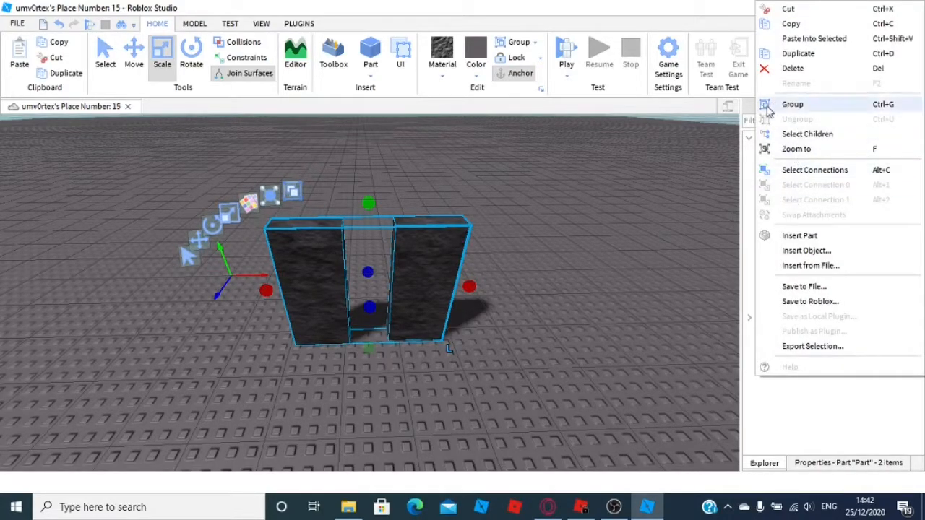
click(766, 108)
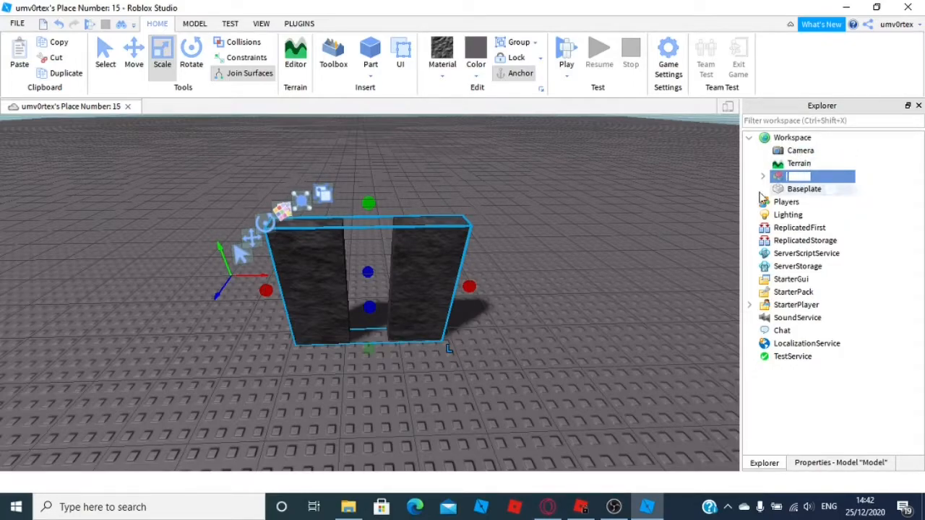
Ungroup the wall model back into separate parts
drag(444, 282, 462, 357)
right_click(810, 179)
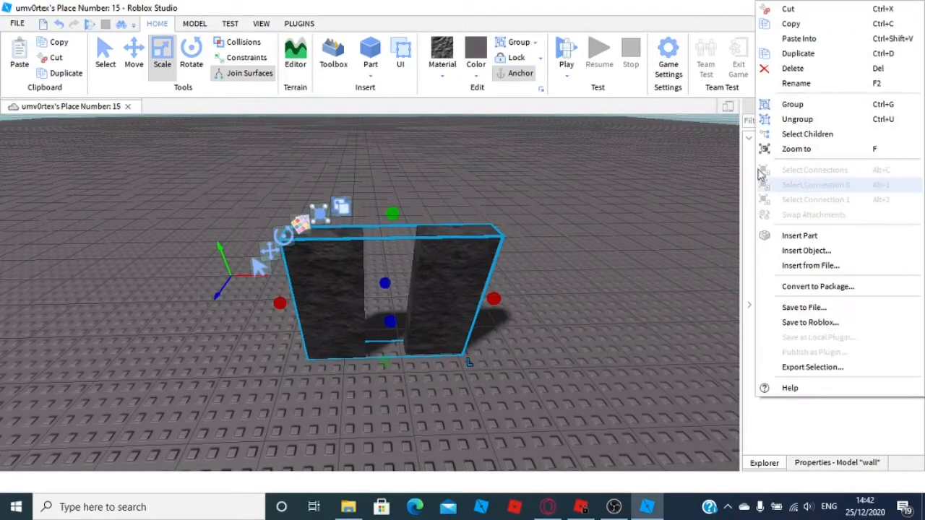
click(801, 119)
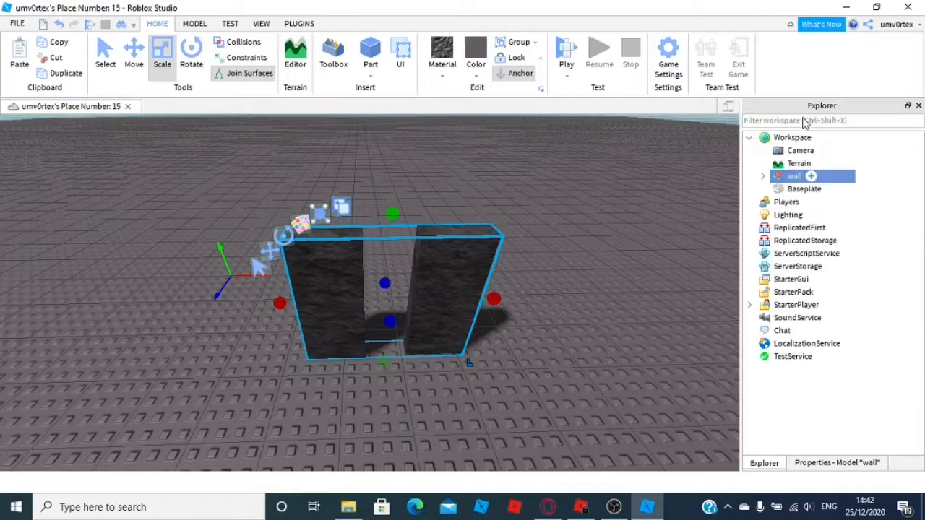
Open the Toolbox and search its models for car
click(470, 267)
click(469, 267)
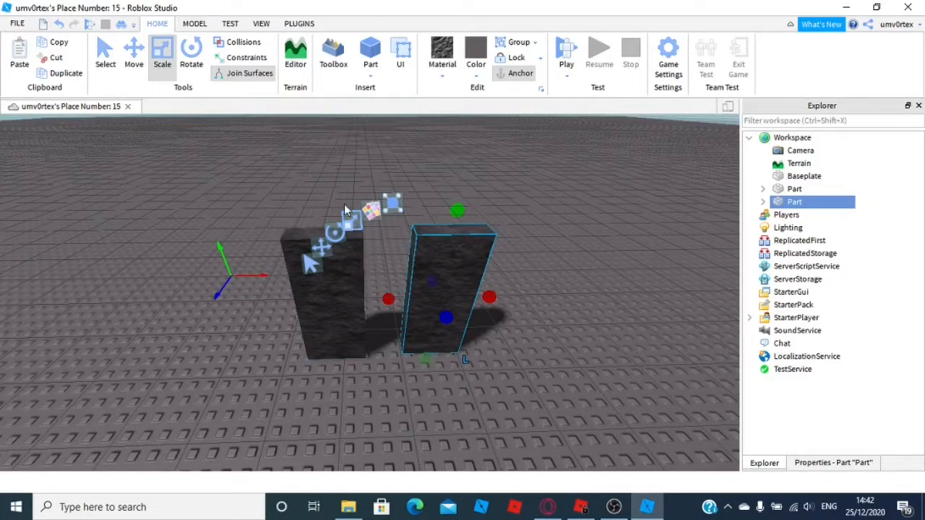
click(336, 64)
scroll(112, 321, down, 3)
scroll(112, 321, down, 2)
click(141, 221)
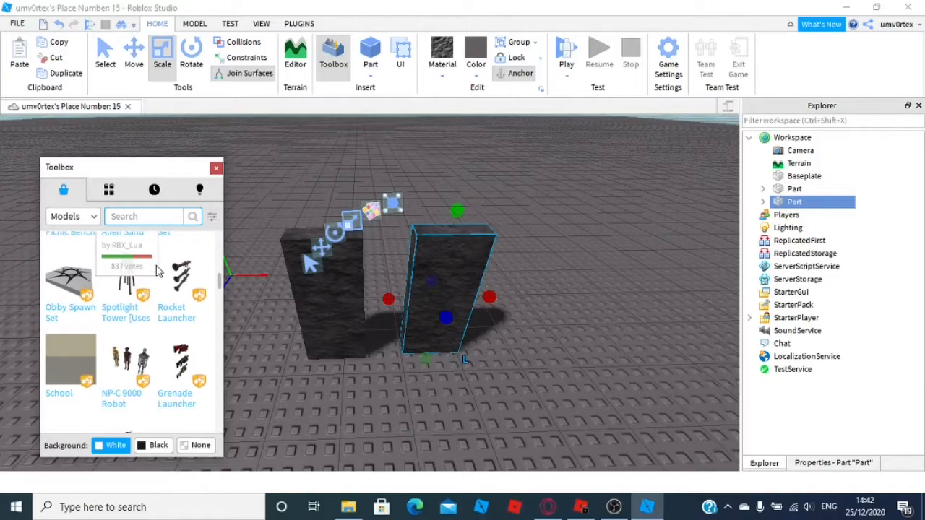
key(Return)
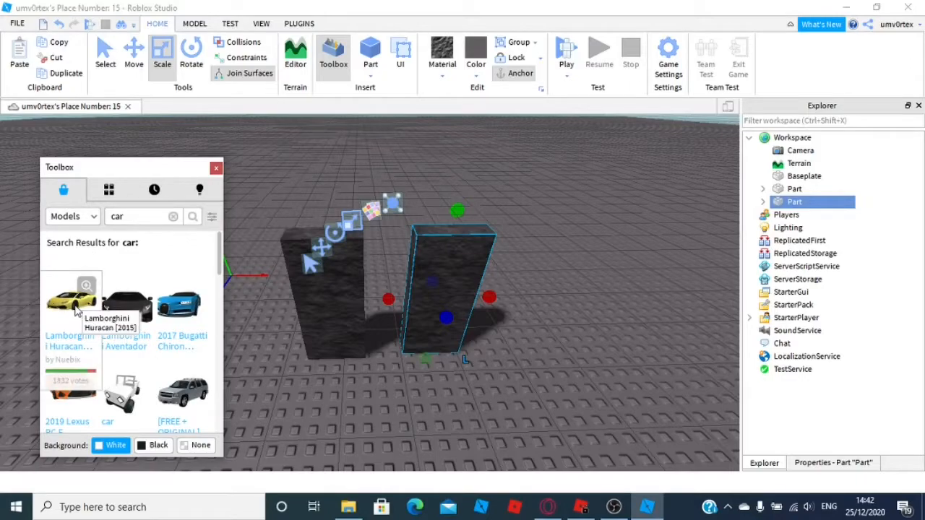
Browse through the car search results
mouse_move(127, 319)
scroll(122, 384, down, 3)
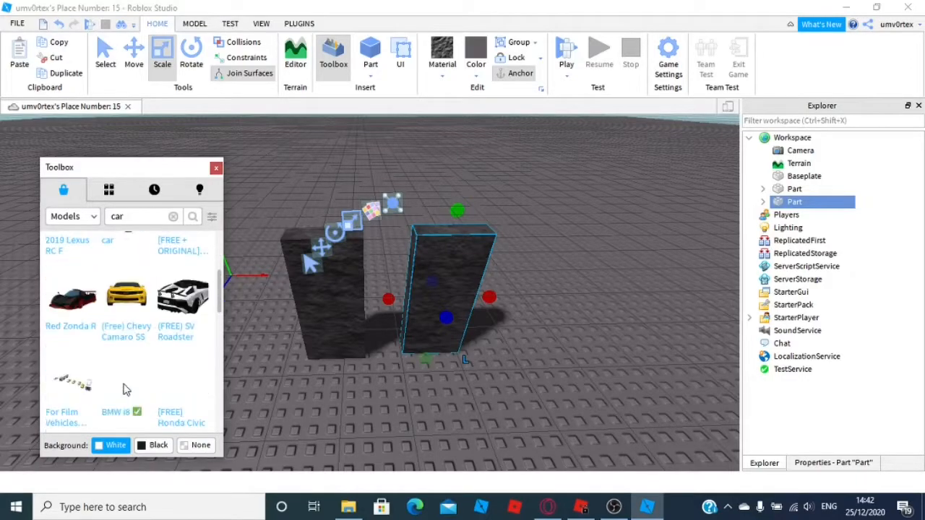
scroll(125, 287, up, 3)
scroll(125, 289, down, 3)
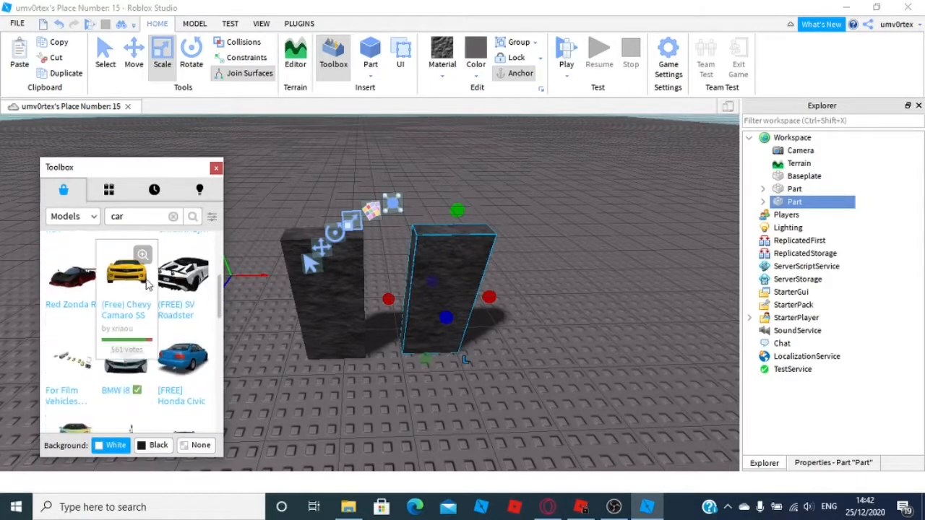
scroll(101, 310, up, 1)
scroll(101, 311, up, 2)
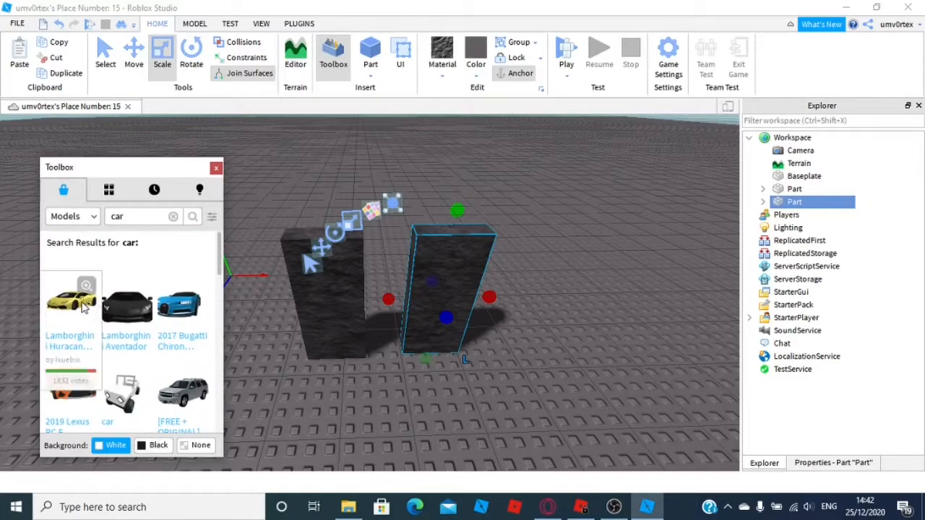
Insert the 2017 Bugatti Chiron model into the place and cut it out again
click(174, 309)
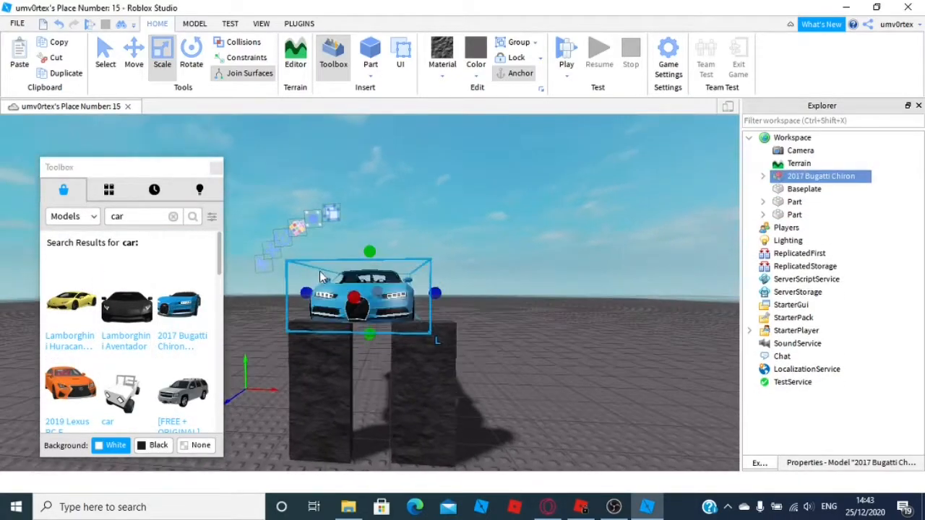
right_drag(319, 272, 320, 272)
drag(373, 301, 472, 333)
scroll(473, 332, up, 10)
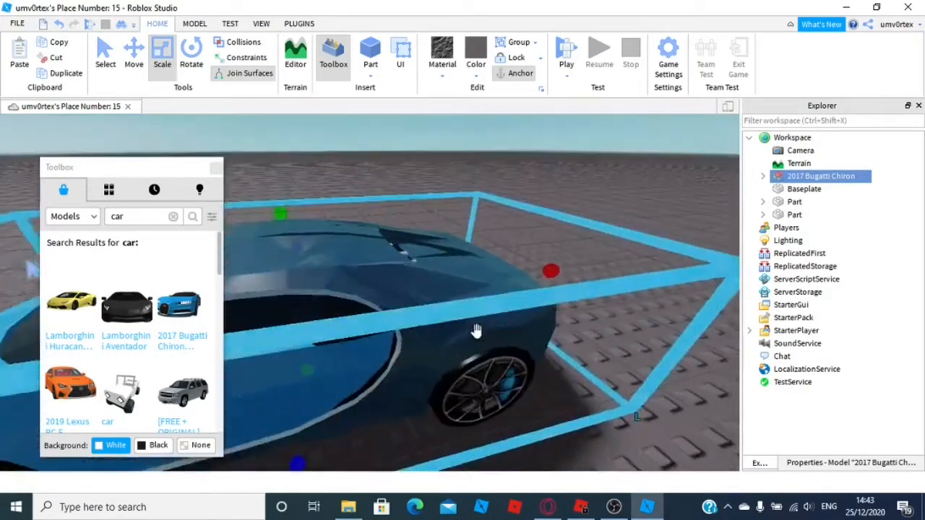
right_drag(476, 331, 466, 344)
scroll(466, 344, down, 5)
key(f)
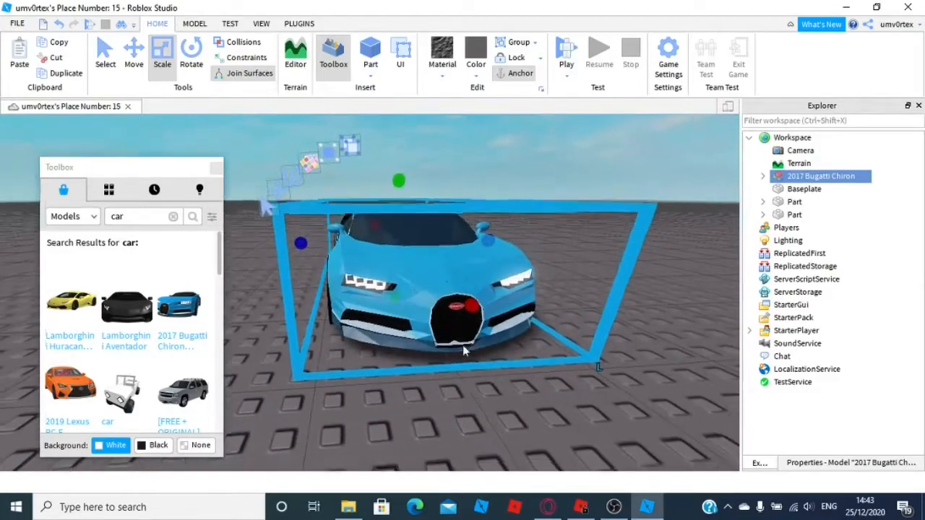
click(57, 59)
Close the Toolbox
scroll(289, 159, down, 5)
right_drag(289, 159, 414, 224)
scroll(328, 203, up, 4)
scroll(414, 224, down, 4)
click(216, 169)
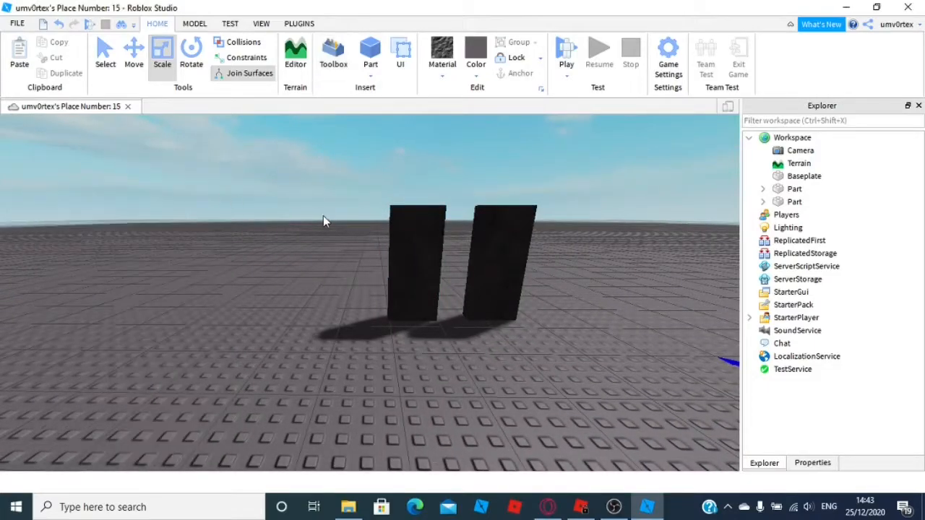
scroll(411, 177, up, 5)
right_drag(411, 178, 411, 178)
scroll(411, 178, down, 5)
scroll(411, 178, up, 3)
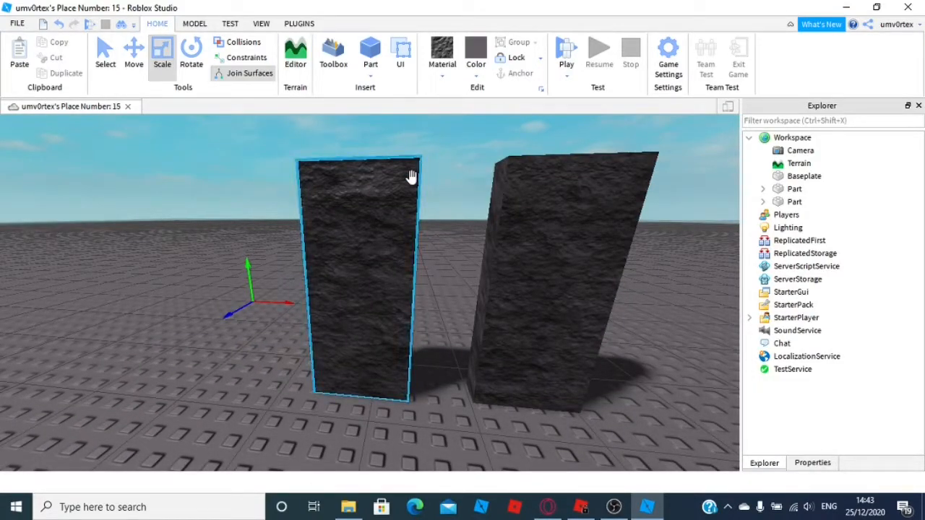
scroll(412, 181, down, 1)
scroll(413, 183, down, 3)
scroll(452, 166, up, 5)
right_drag(502, 200, 412, 212)
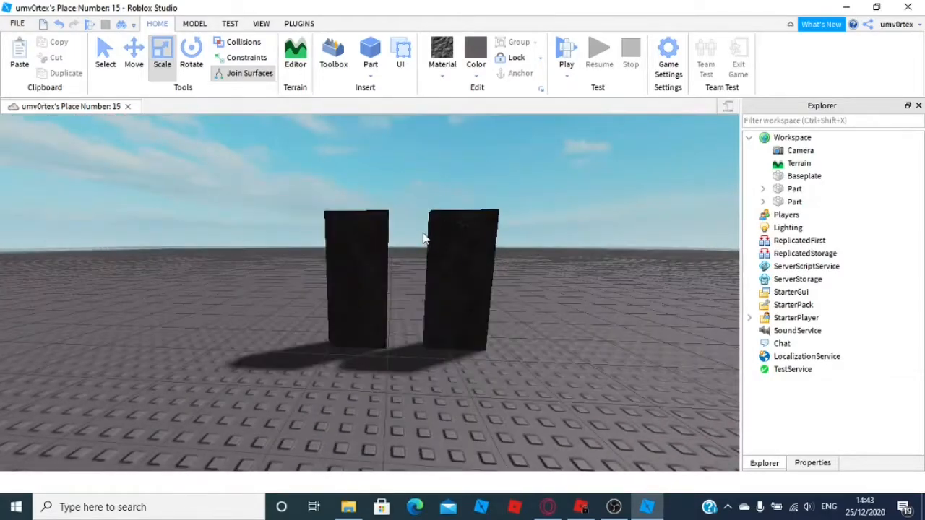
right_drag(467, 244, 466, 249)
click(467, 249)
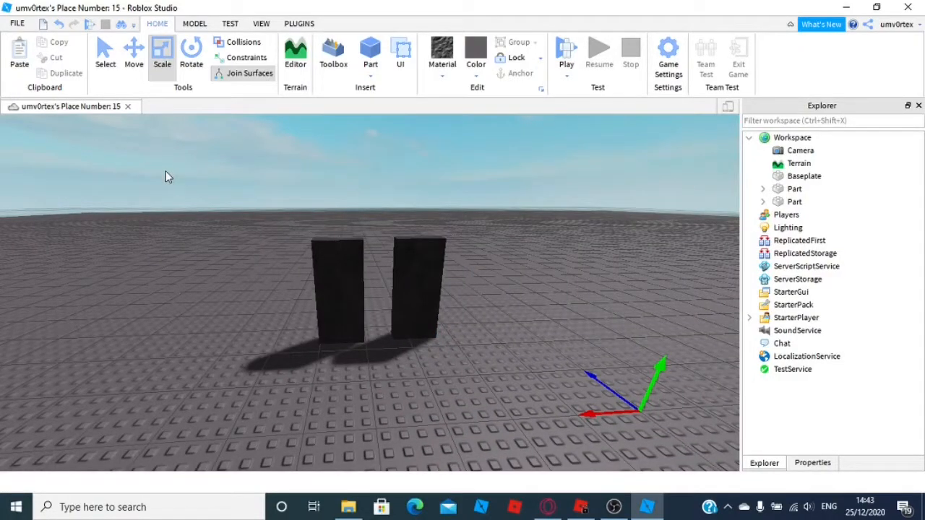
Select the right wall part and scale it wider with its side Scale handle
click(193, 23)
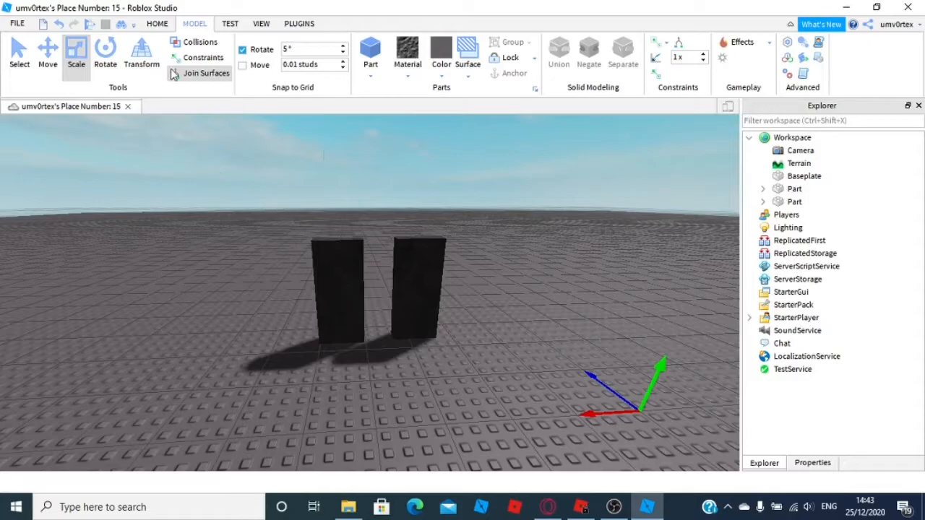
click(419, 264)
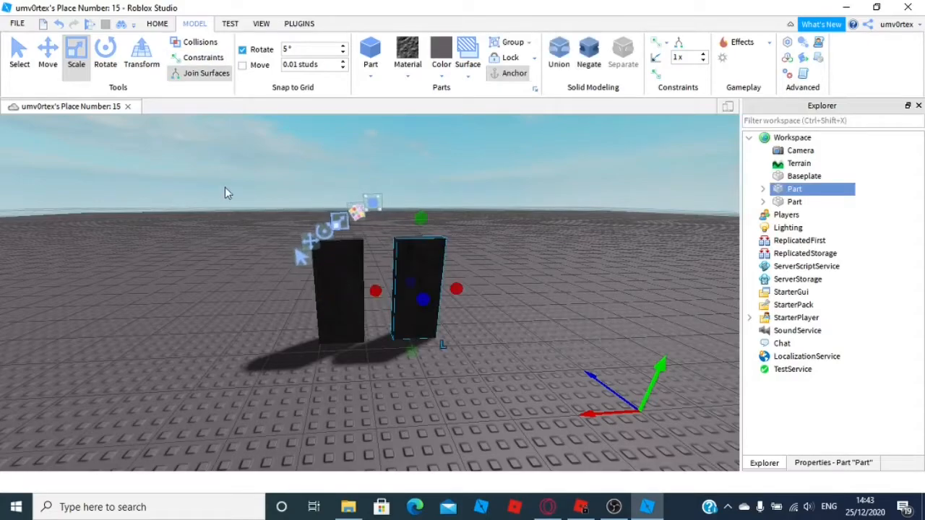
click(154, 65)
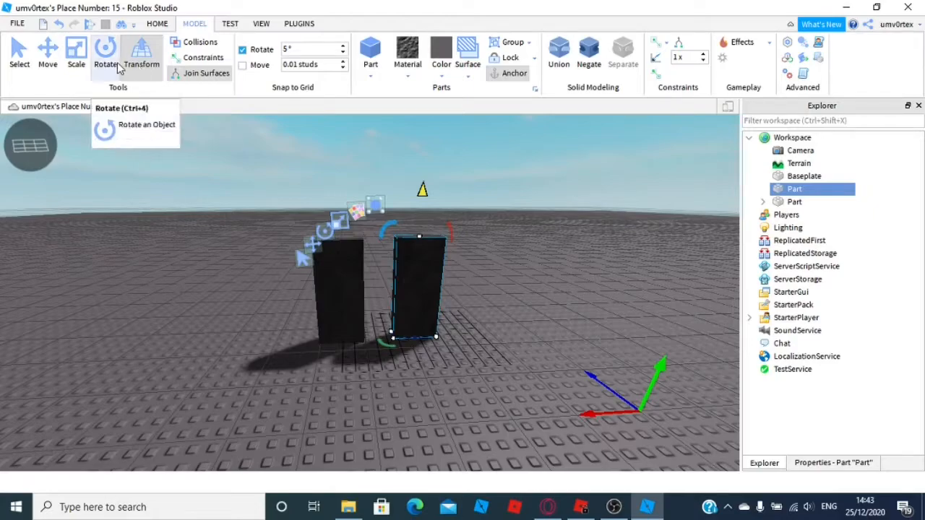
click(77, 52)
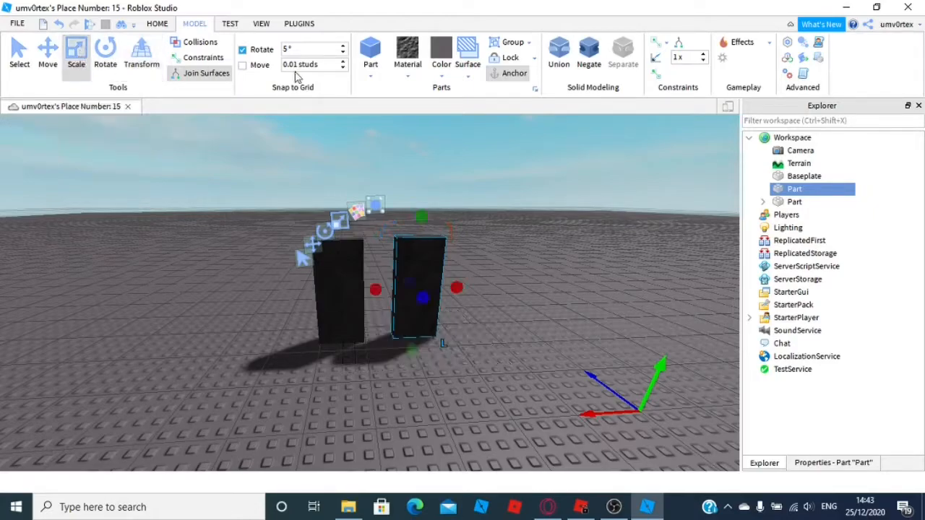
drag(455, 288, 549, 303)
Insert a new part and move it into the middle of the widened wall
scroll(460, 250, up, 10)
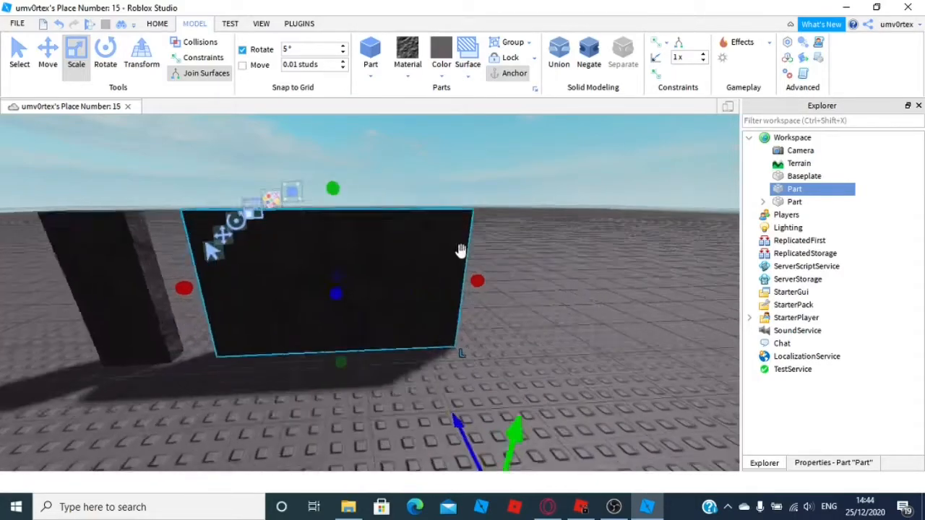
scroll(434, 248, down, 5)
right_drag(406, 245, 366, 270)
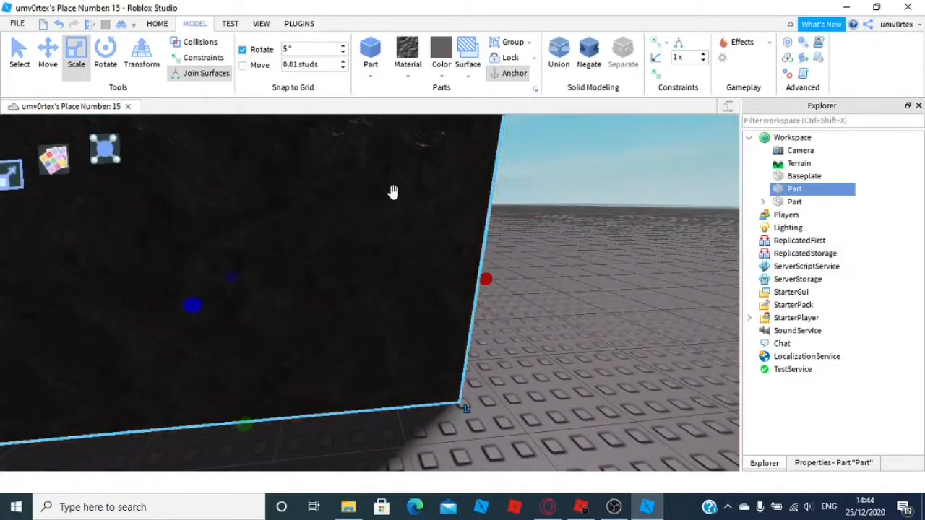
scroll(426, 202, down, 3)
right_drag(425, 202, 325, 151)
click(370, 51)
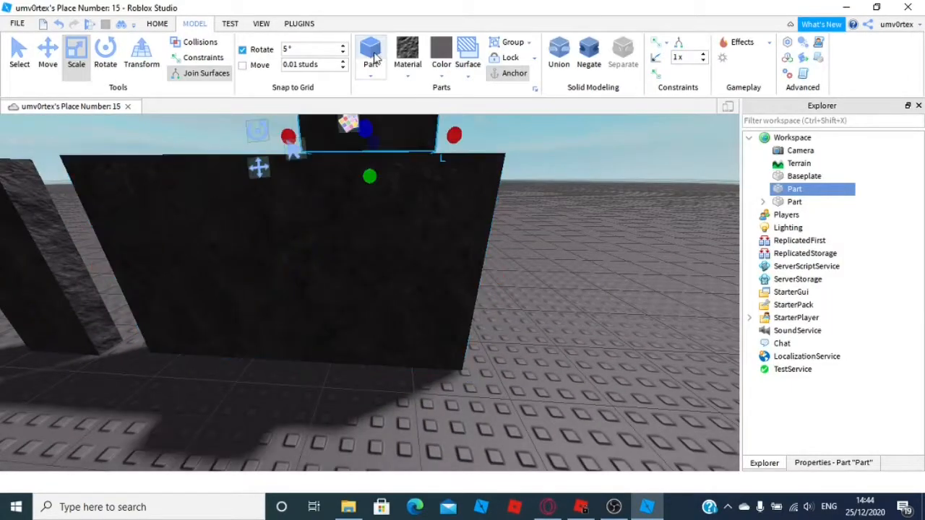
drag(339, 170, 242, 304)
right_drag(242, 304, 282, 265)
drag(256, 232, 390, 276)
scroll(331, 194, down, 3)
right_drag(390, 276, 403, 289)
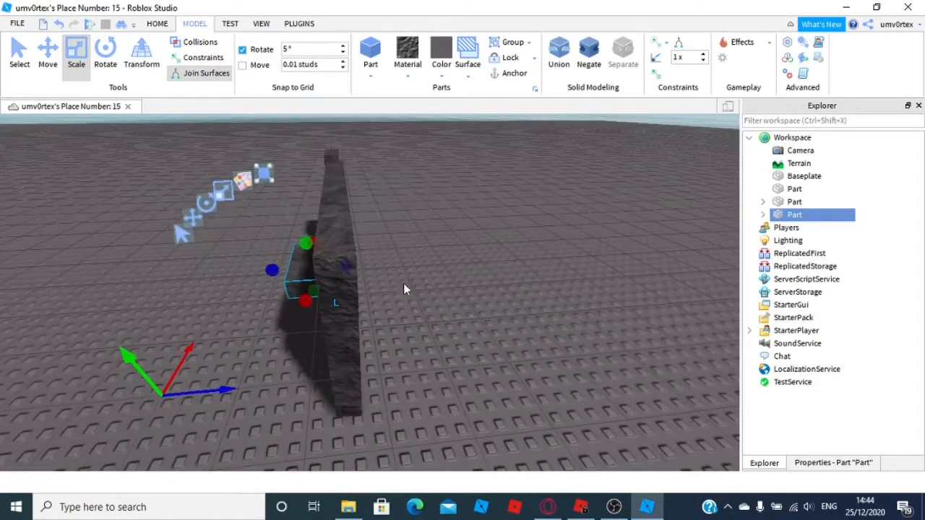
Scale the new part into a wide, thin slot shape inside the wall
right_drag(343, 259, 414, 239)
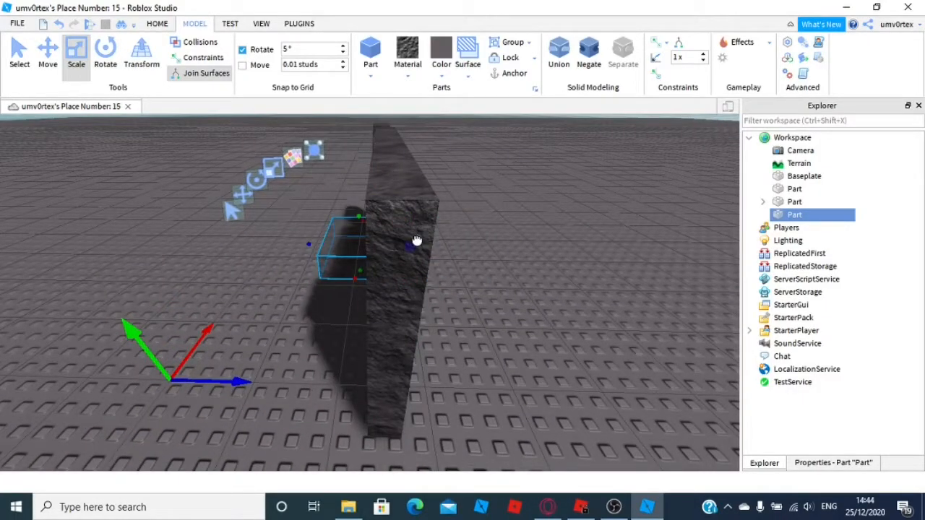
drag(412, 246, 505, 282)
right_drag(505, 283, 498, 225)
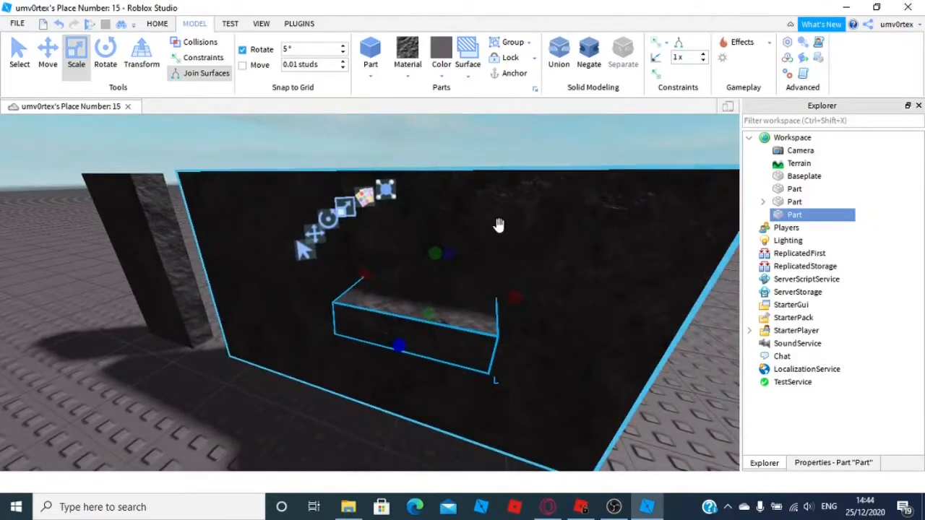
Negate the slot part so it becomes a negative part
click(372, 76)
click(373, 76)
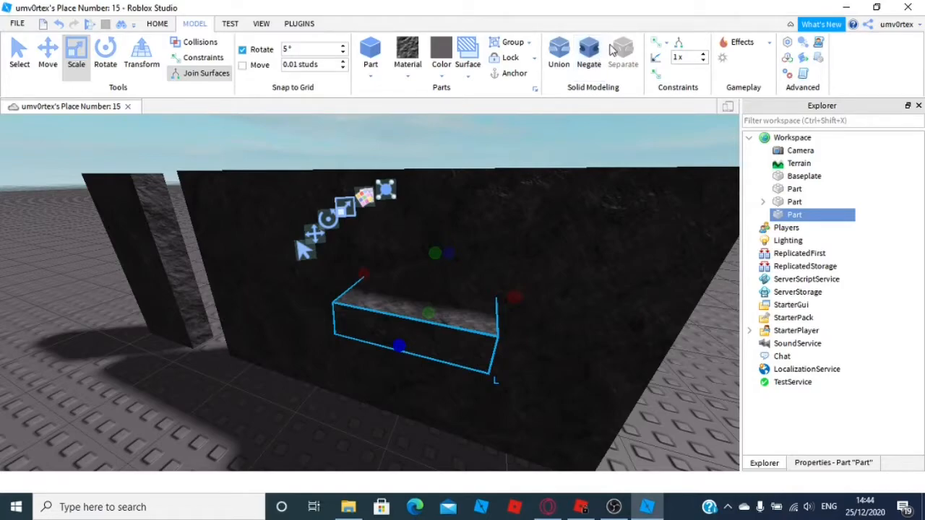
click(594, 55)
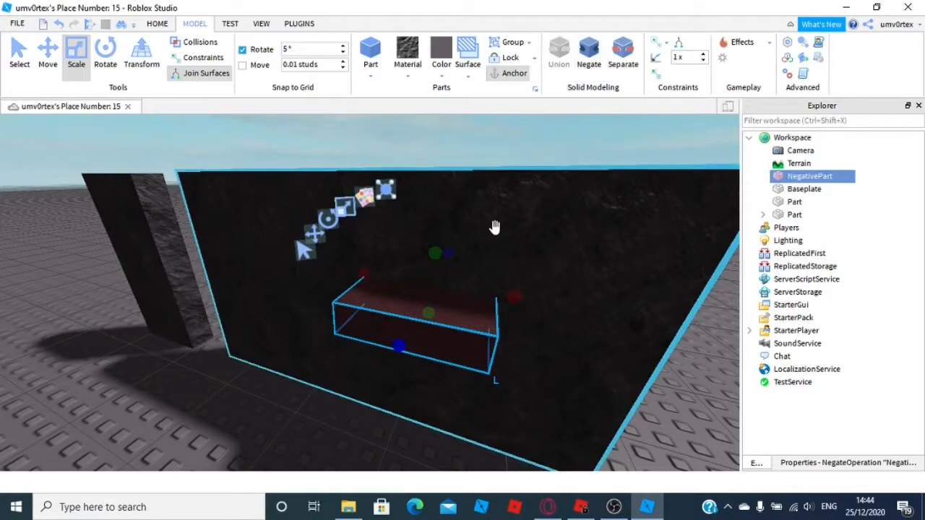
Select the wide wall and the negative part and Union them to cut the opening
scroll(469, 224, down, 5)
click(413, 233)
drag(357, 213, 521, 352)
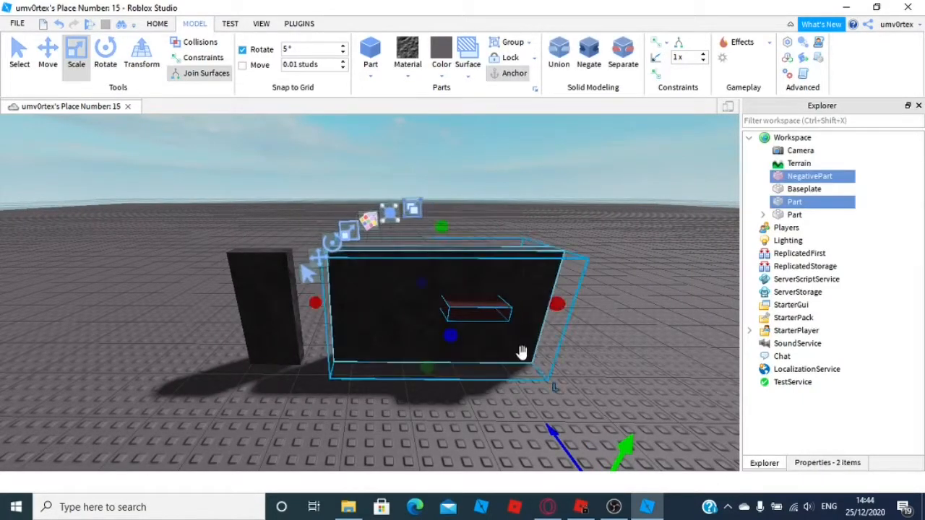
click(558, 64)
click(613, 256)
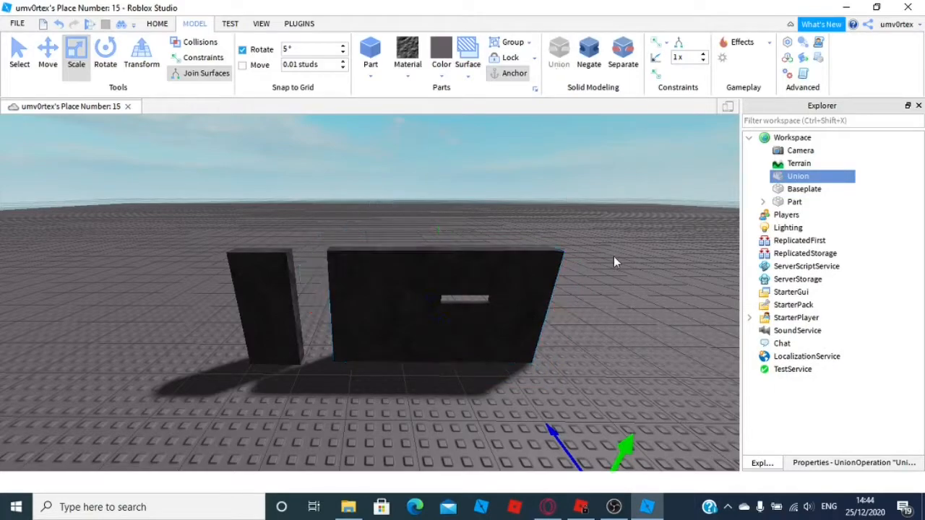
Inspect the opening cut through the wall from the front and from behind
scroll(609, 257, up, 10)
scroll(609, 257, up, 4)
right_drag(608, 257, 608, 257)
scroll(608, 257, down, 4)
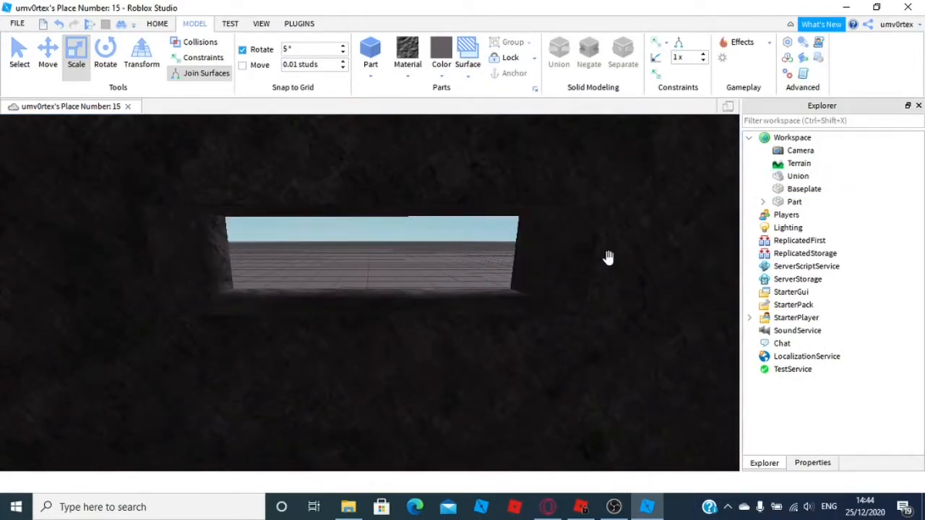
scroll(345, 233, down, 6)
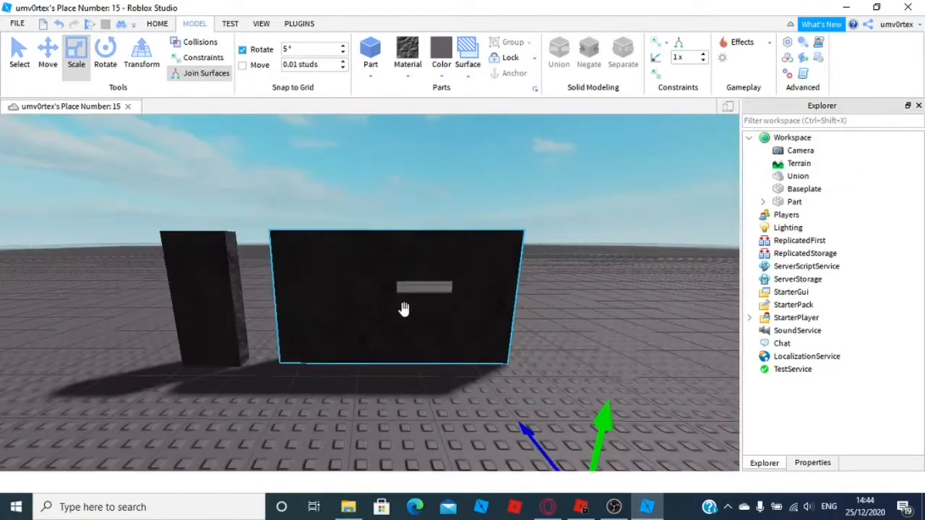
mouse_move(509, 264)
right_down()
mouse_move(501, 265)
mouse_move(509, 264)
right_up()
scroll(509, 265, up, 6)
scroll(510, 265, up, 3)
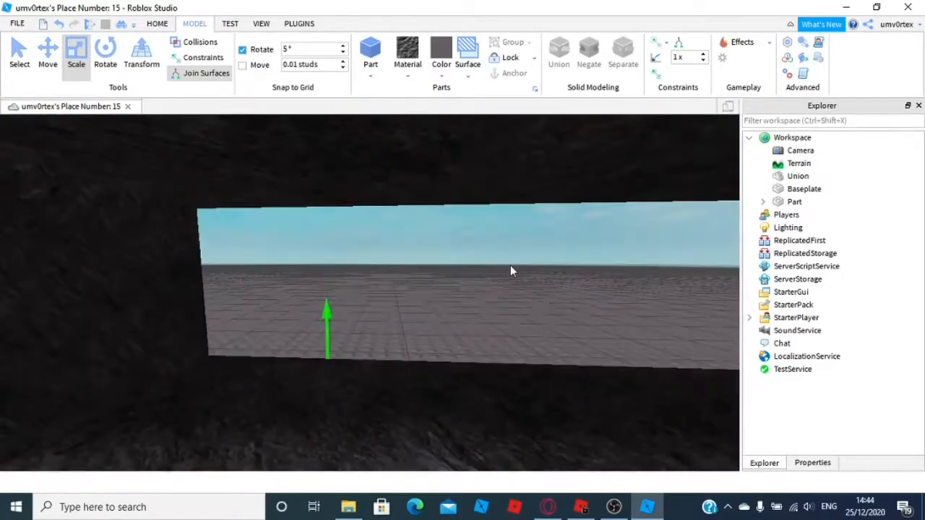
scroll(510, 265, down, 8)
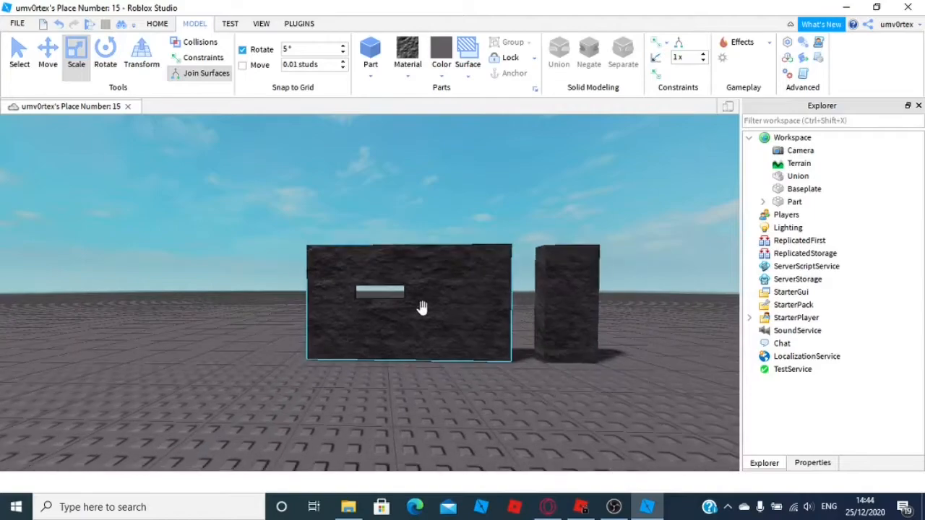
scroll(421, 306, up, 3)
click(613, 506)
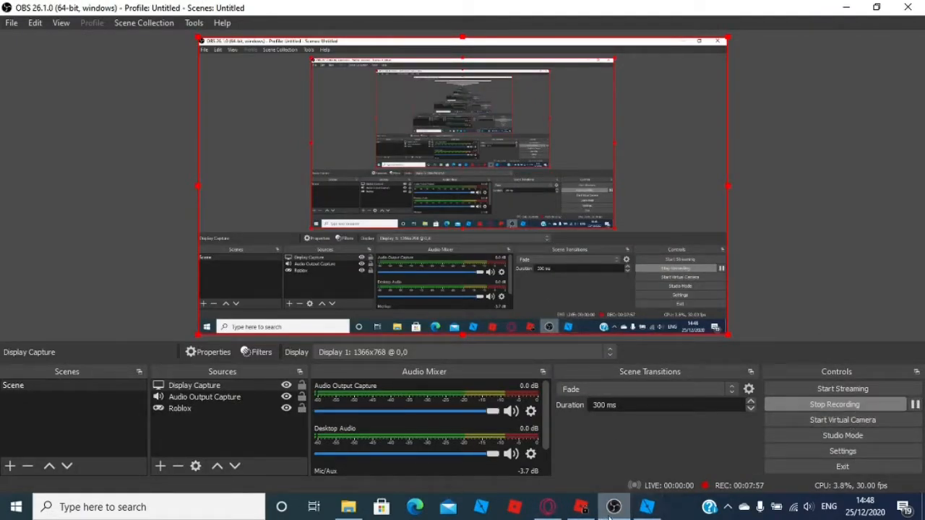
click(646, 508)
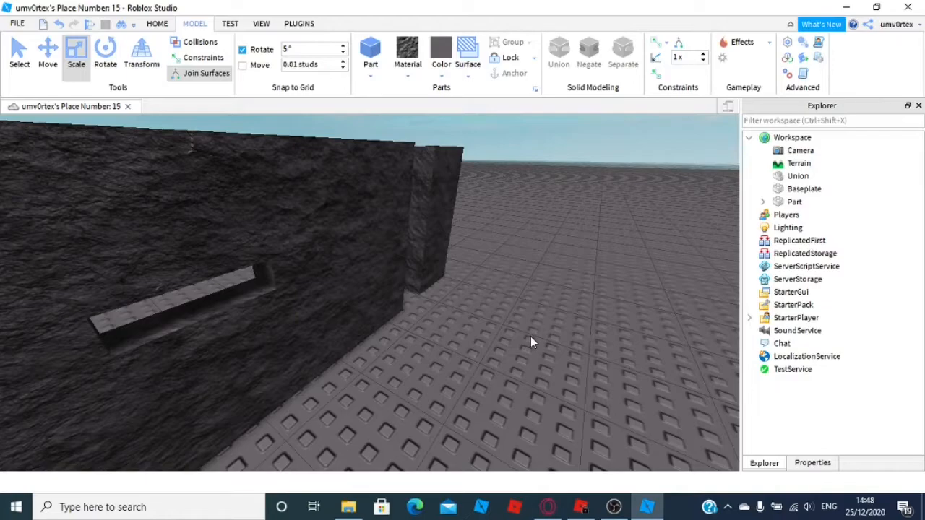
Open the Terrain Editor's region Select tool and draw a region covering the whole baseplate area
scroll(530, 336, down, 10)
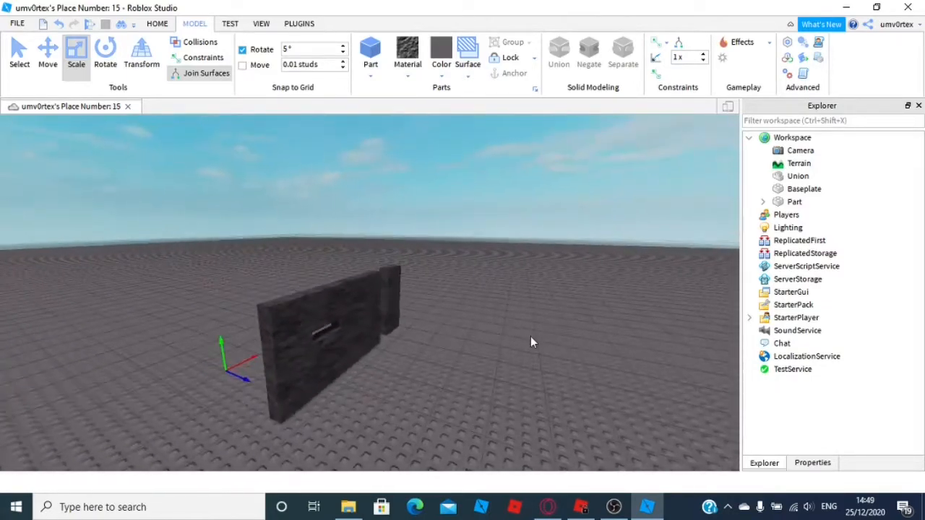
scroll(515, 264, up, 2)
right_drag(490, 289, 476, 288)
key(d)
key(s)
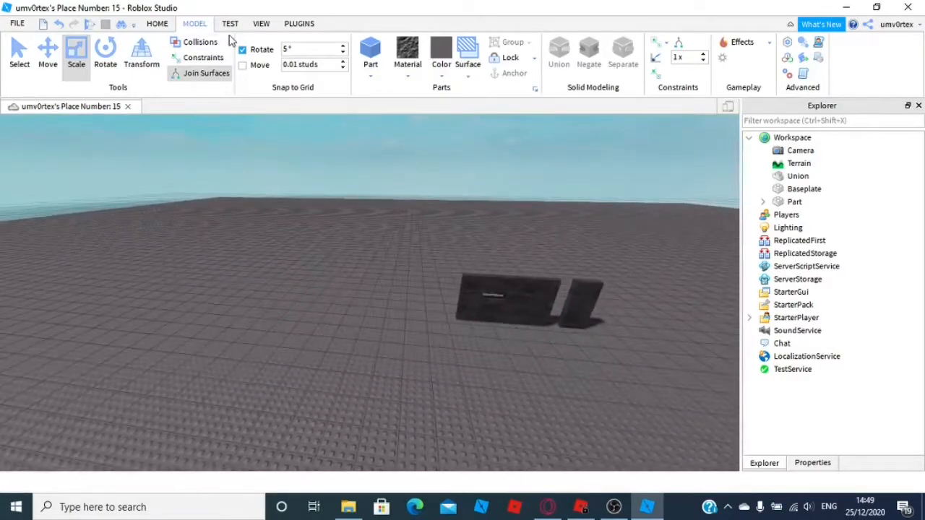
click(156, 24)
click(295, 54)
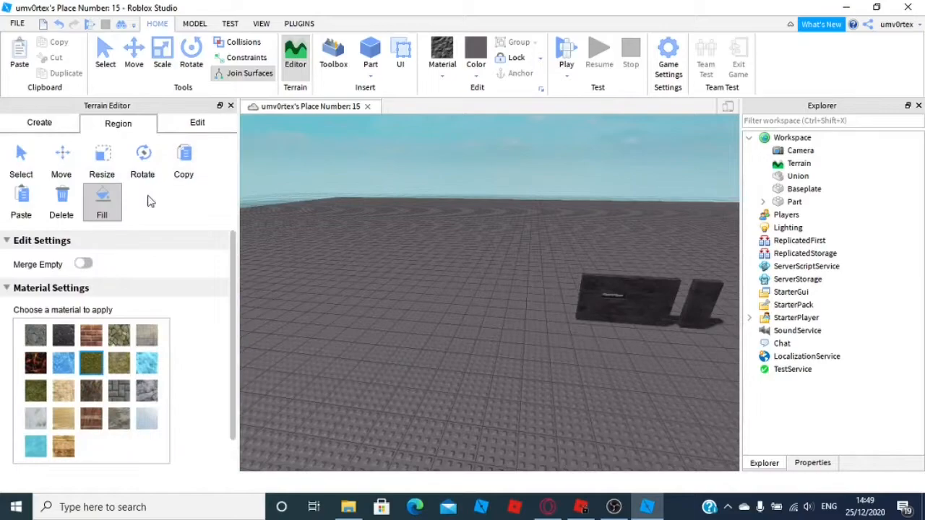
click(19, 163)
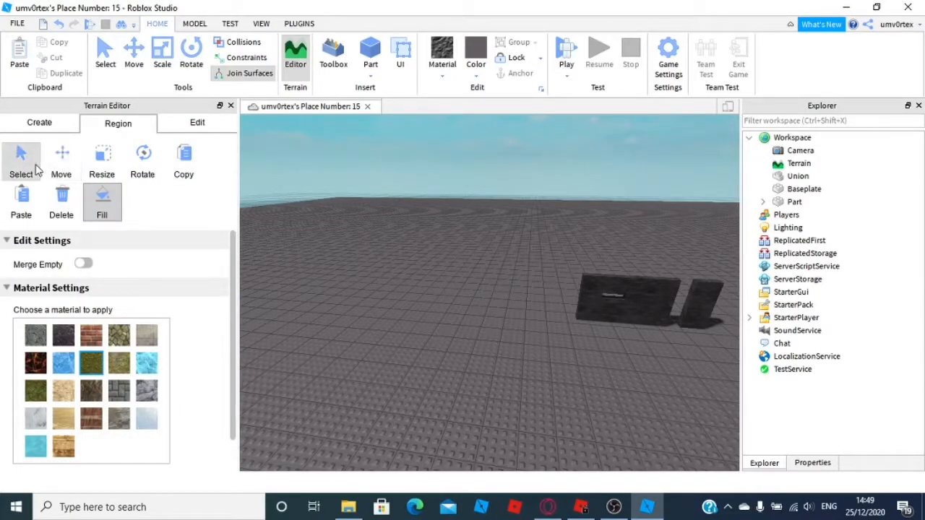
right_drag(290, 202, 291, 202)
scroll(387, 235, down, 3)
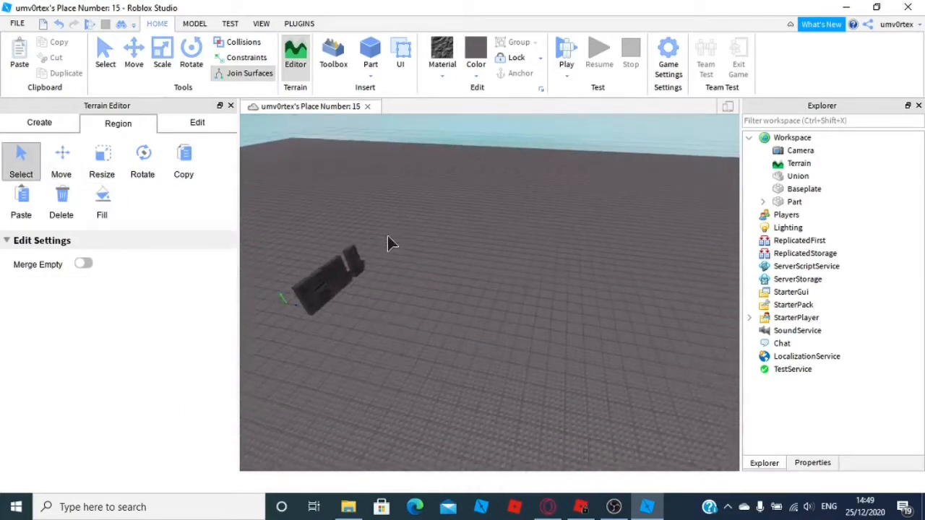
right_drag(387, 235, 402, 229)
drag(402, 230, 481, 248)
scroll(480, 249, up, 4)
right_drag(480, 248, 520, 266)
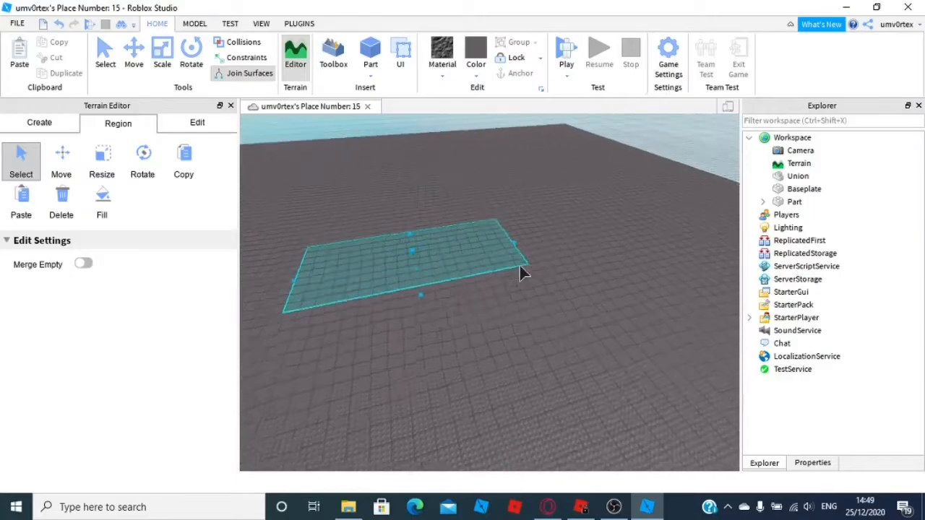
drag(520, 266, 665, 219)
right_drag(655, 207, 687, 188)
scroll(655, 207, down, 4)
drag(499, 263, 377, 232)
right_drag(377, 232, 377, 229)
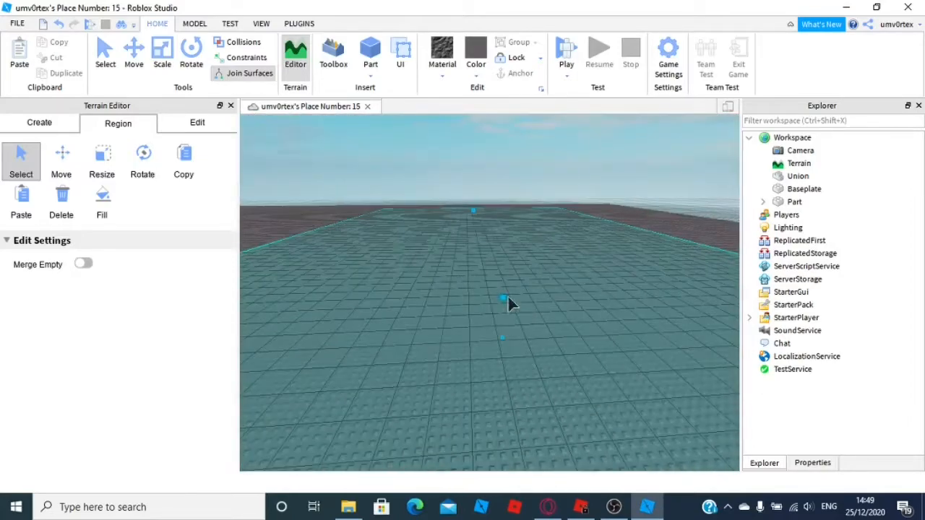
drag(507, 297, 508, 255)
key(d)
right_drag(507, 254, 546, 266)
drag(490, 266, 636, 293)
key(d)
right_drag(629, 291, 625, 291)
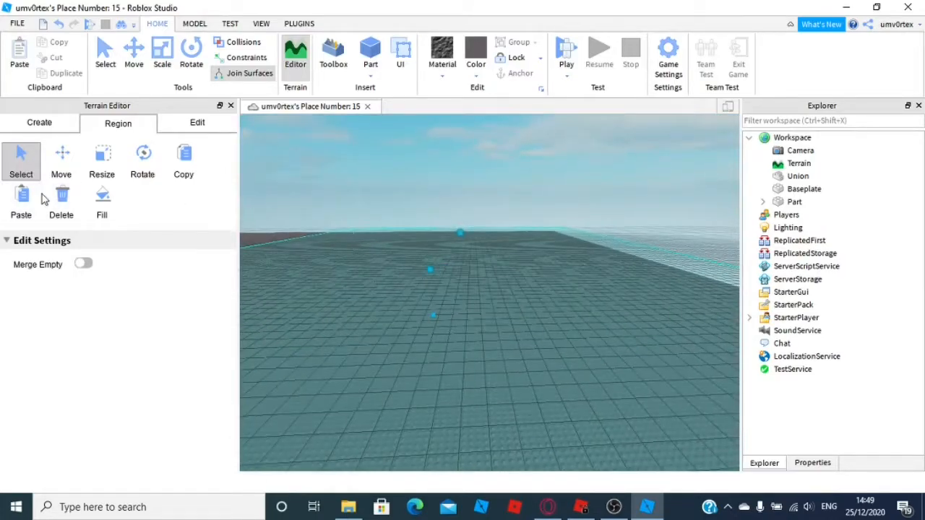
mouse_move(476, 333)
right_down()
mouse_move(428, 319)
mouse_move(476, 334)
right_up()
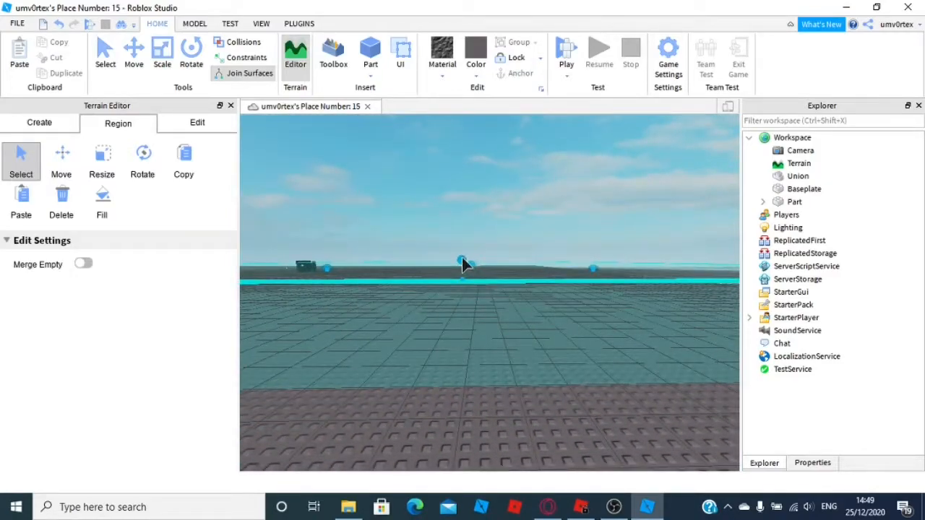
drag(462, 259, 463, 247)
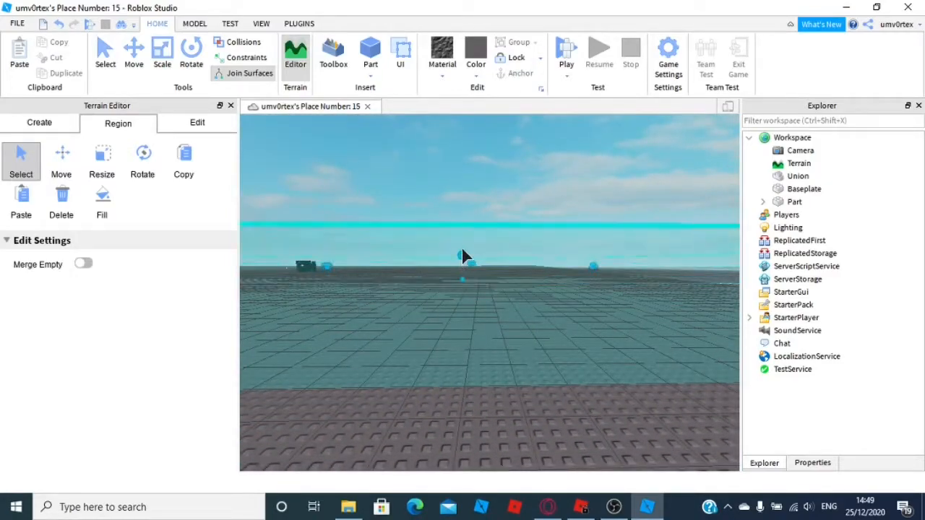
Fill the selected region with Grass terrain
click(103, 206)
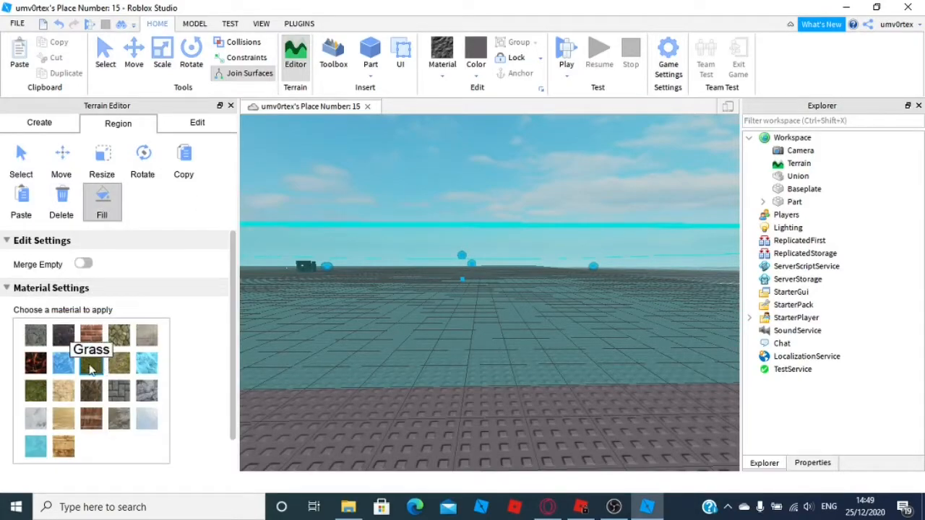
click(91, 365)
scroll(106, 341, down, 1)
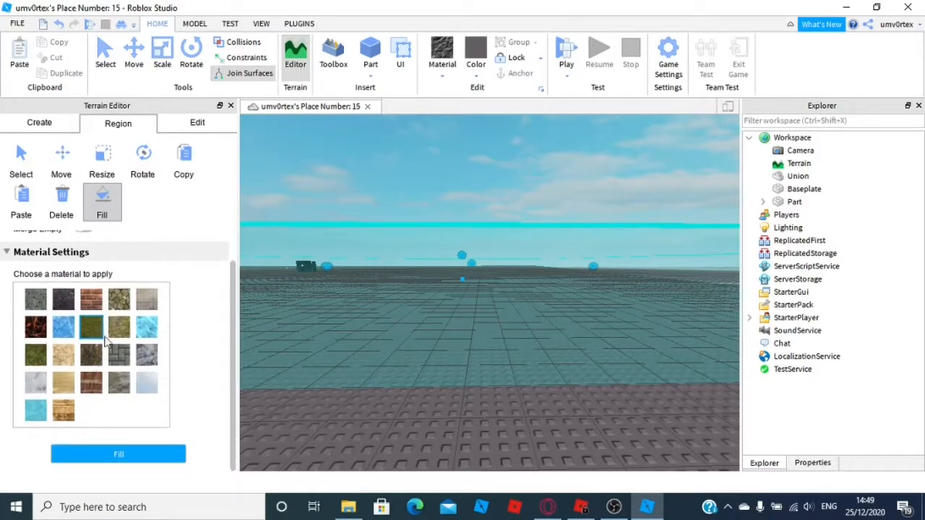
click(130, 452)
right_drag(343, 365, 517, 307)
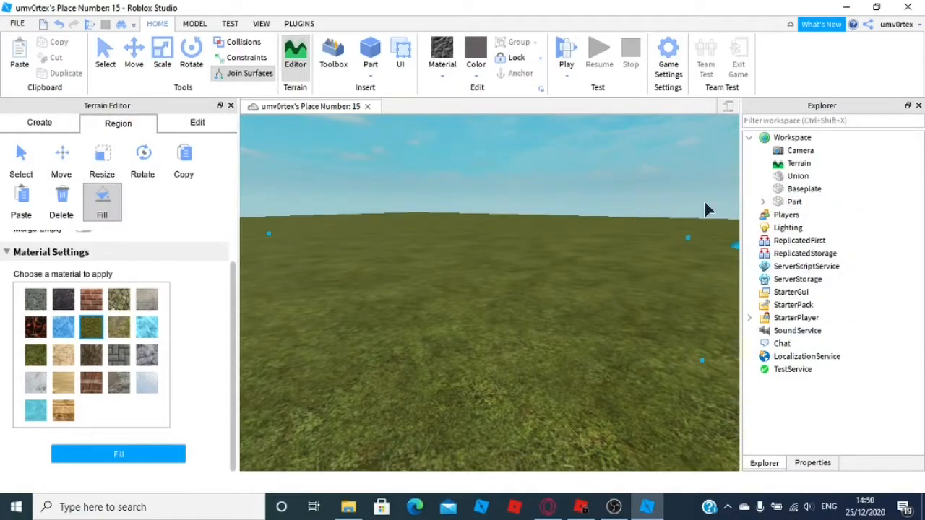
Enable Decoration in the Terrain object's properties
click(799, 165)
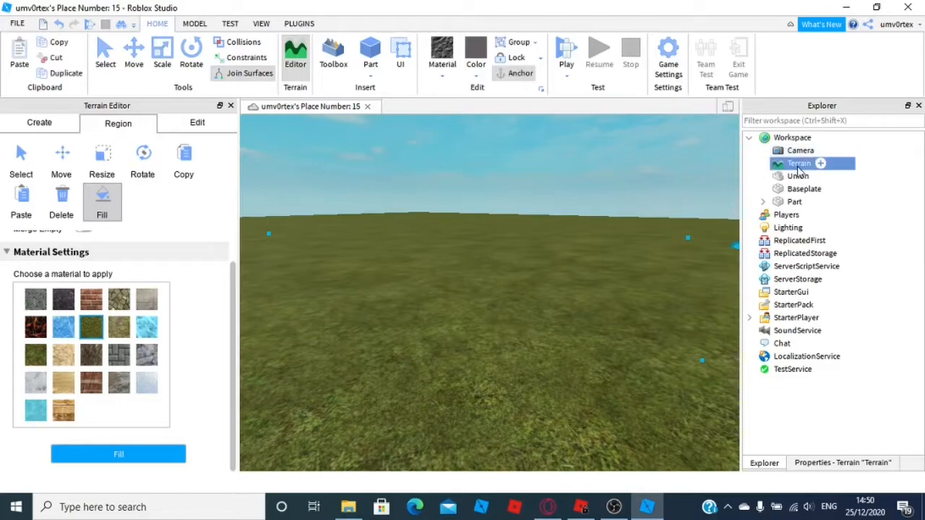
click(841, 464)
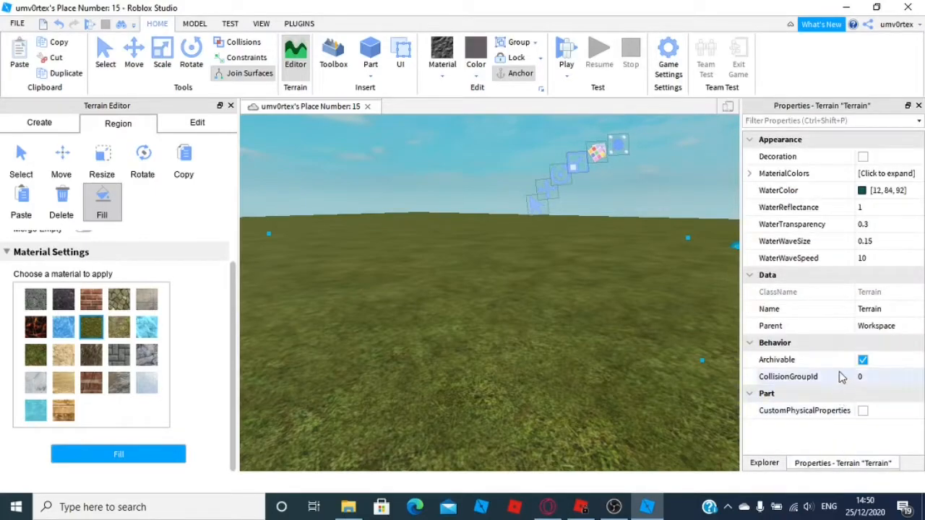
click(863, 156)
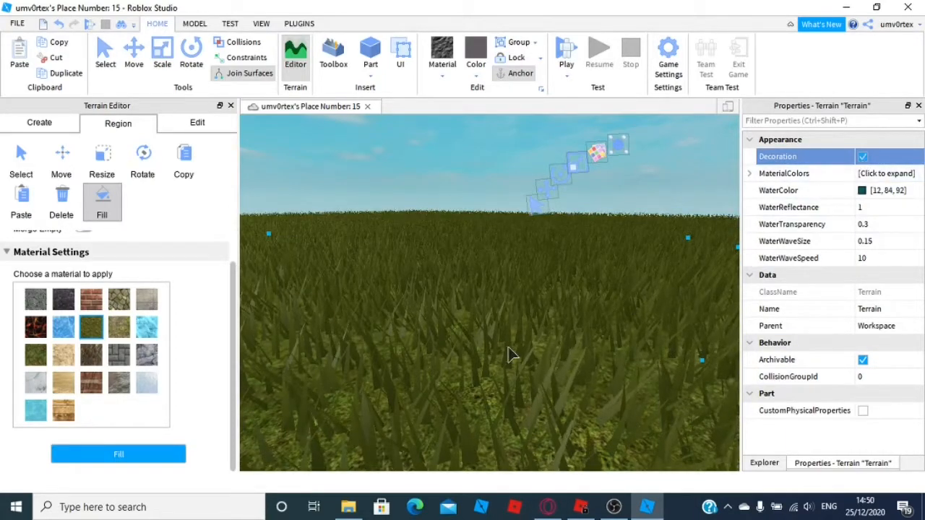
click(870, 177)
click(812, 310)
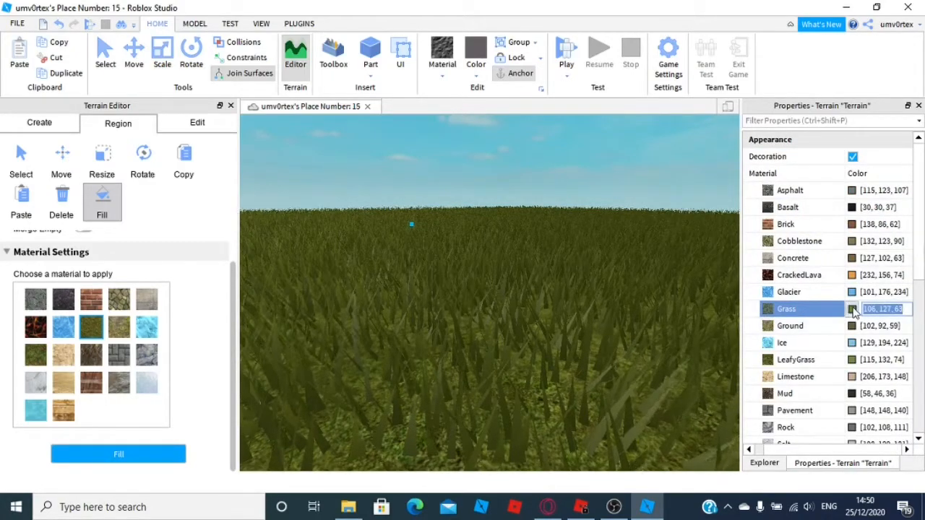
click(852, 310)
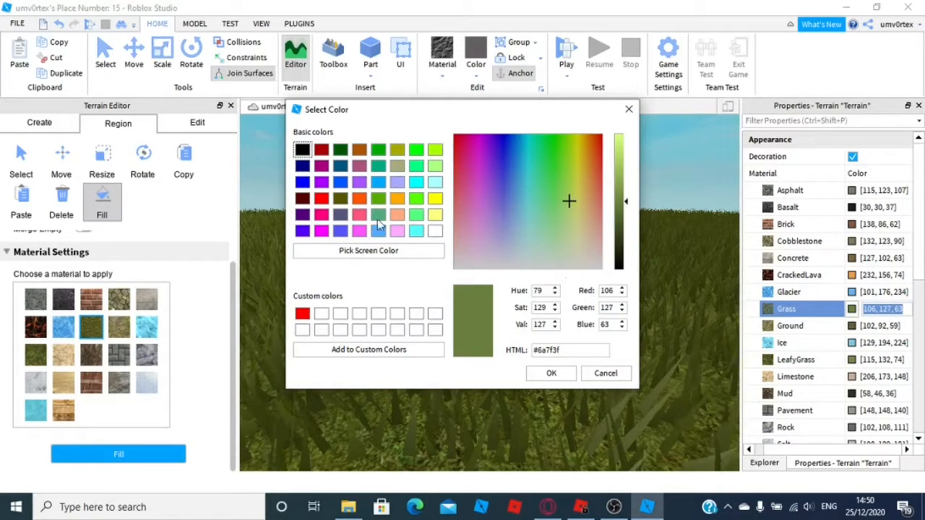
click(553, 373)
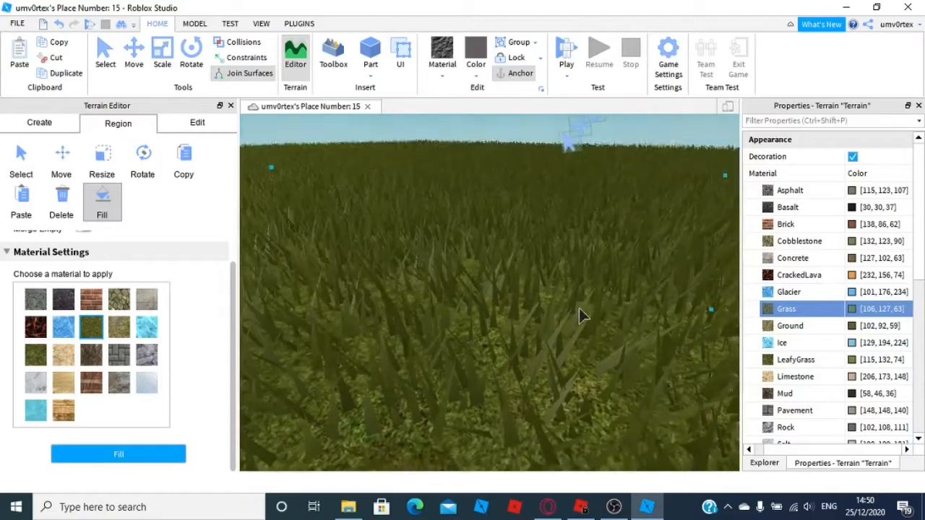
key(w)
right_drag(579, 309, 580, 309)
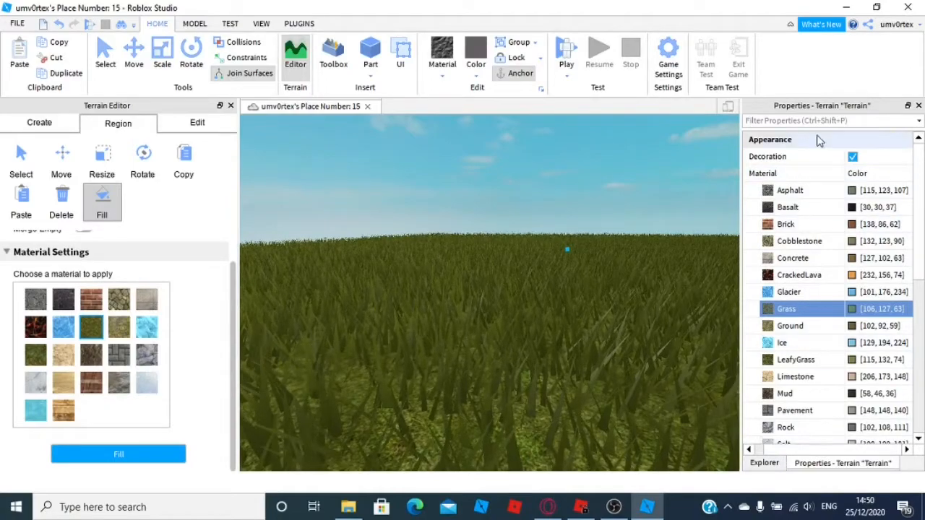
Return to the Explorer and zoom in to examine the decorated grass terrain
double_click(804, 176)
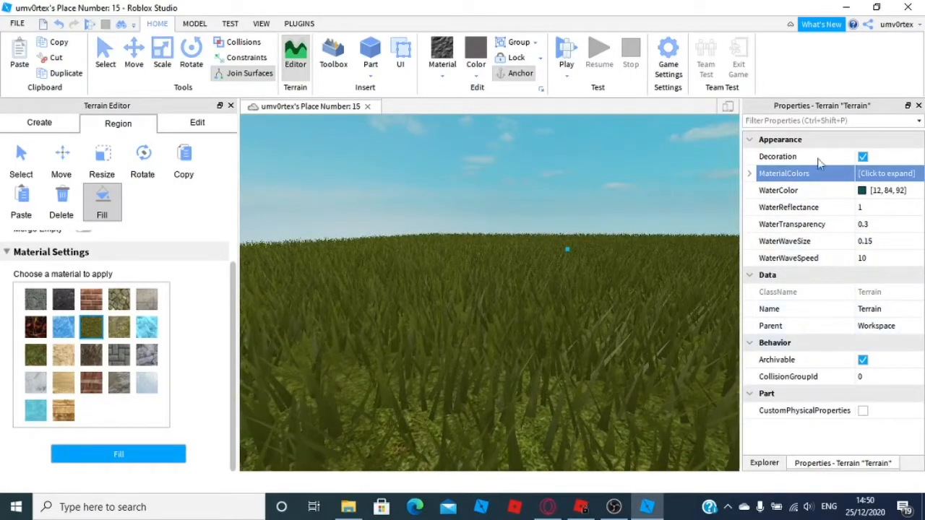
click(764, 463)
scroll(557, 293, up, 5)
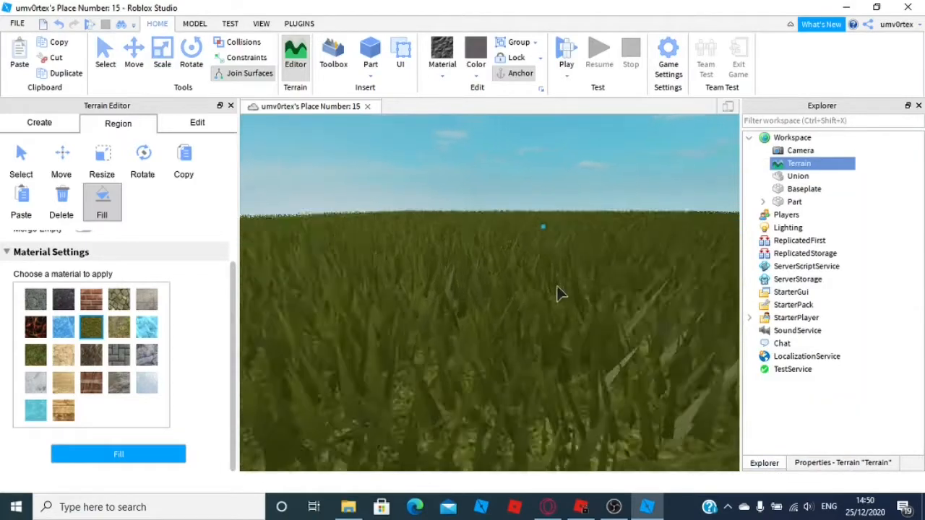
scroll(557, 293, down, 3)
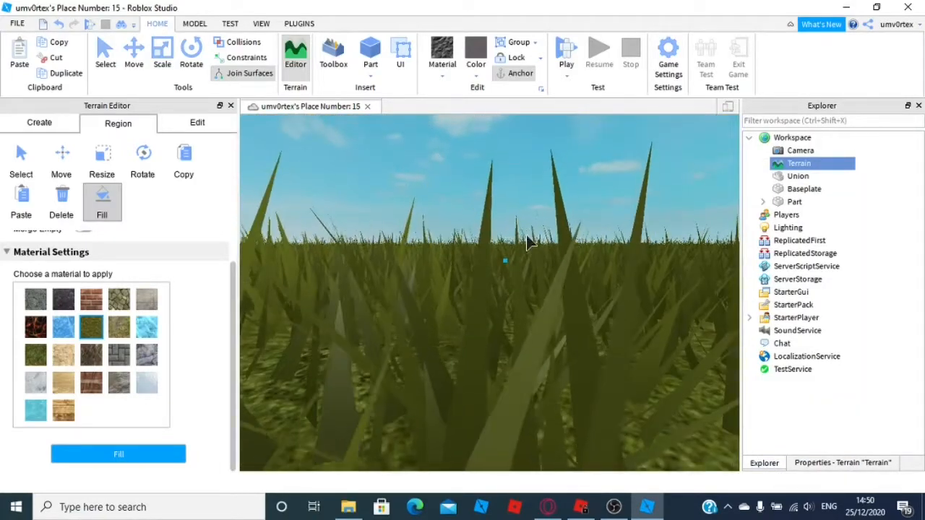
scroll(470, 256, down, 5)
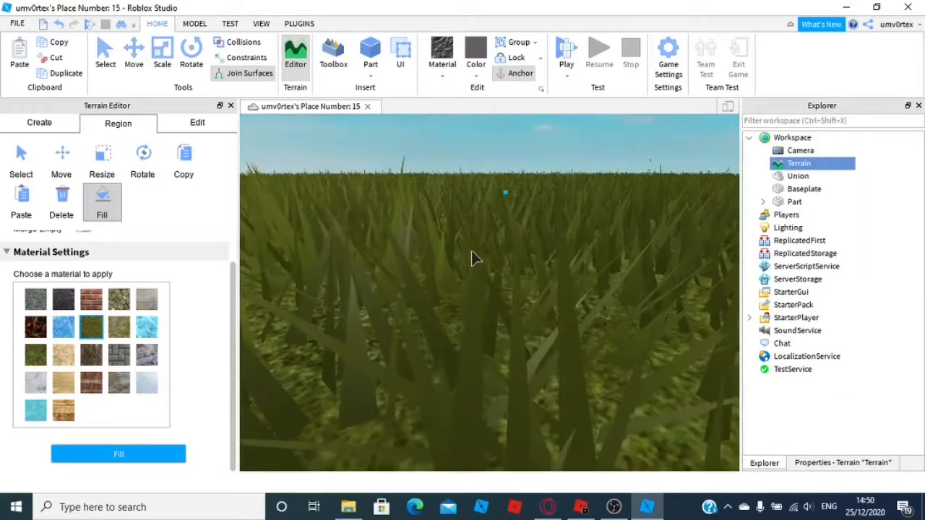
right_drag(471, 251, 530, 299)
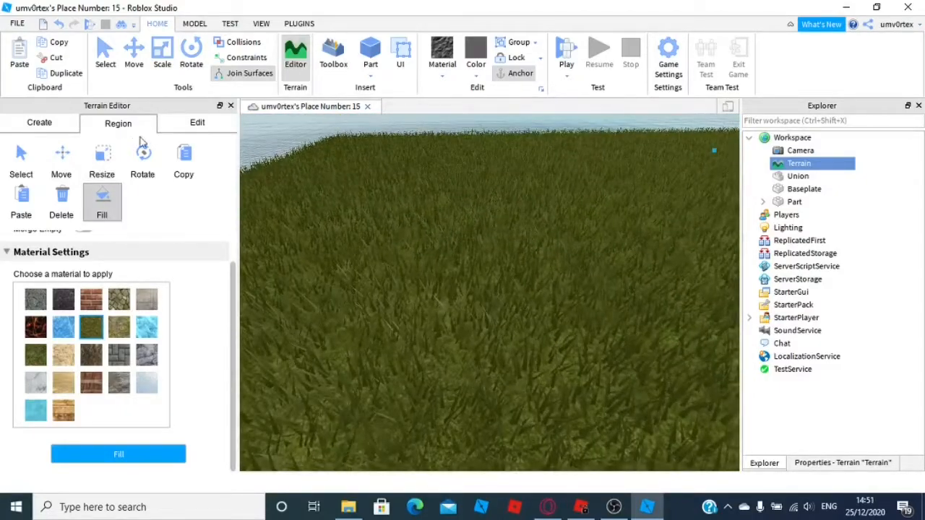
Pick the Erode brush and erode a shallow groove across the grass terrain
click(178, 126)
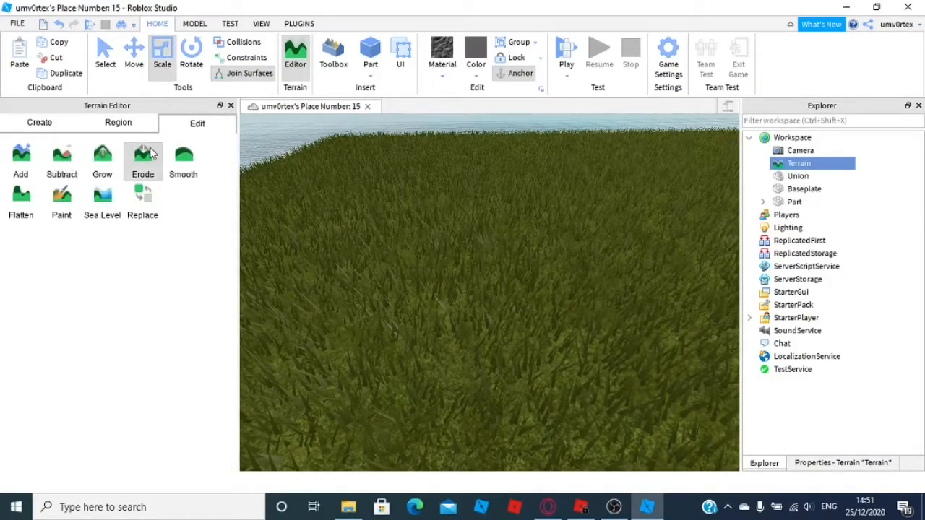
click(143, 159)
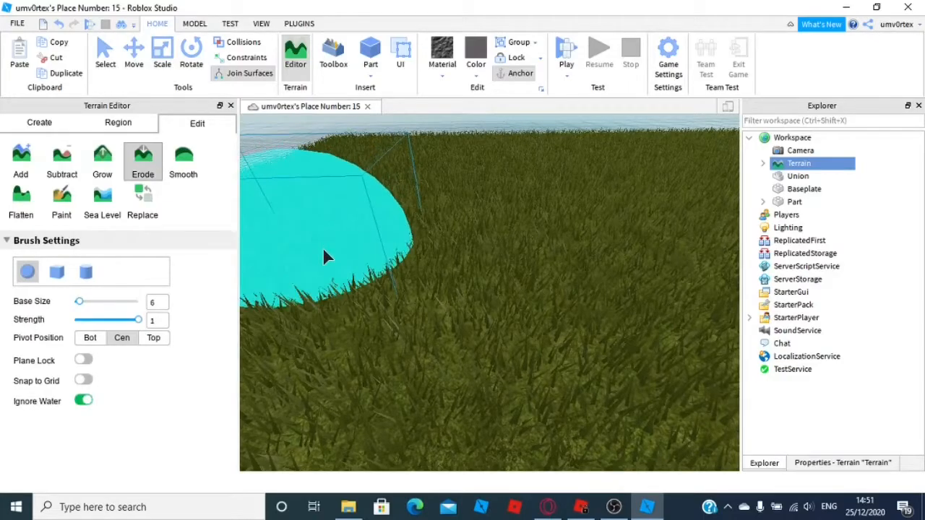
scroll(323, 249, down, 2)
scroll(434, 262, down, 10)
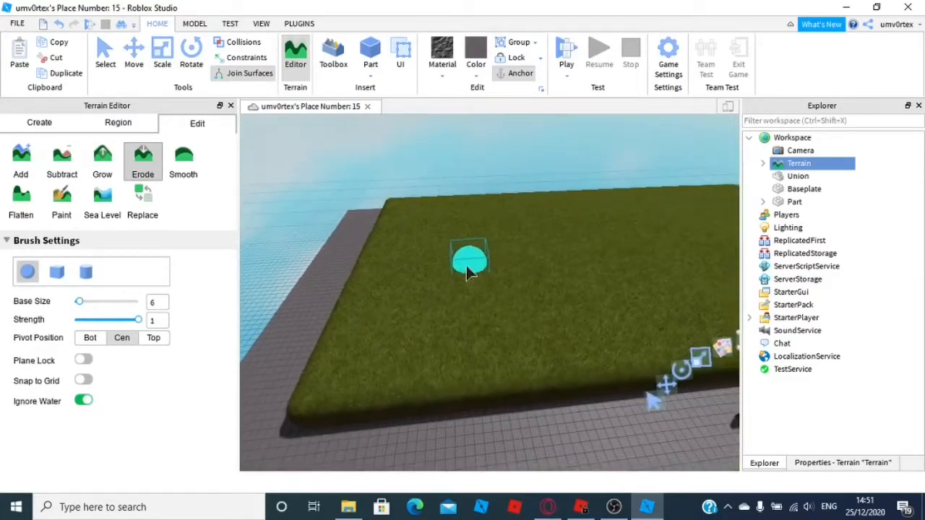
key(d)
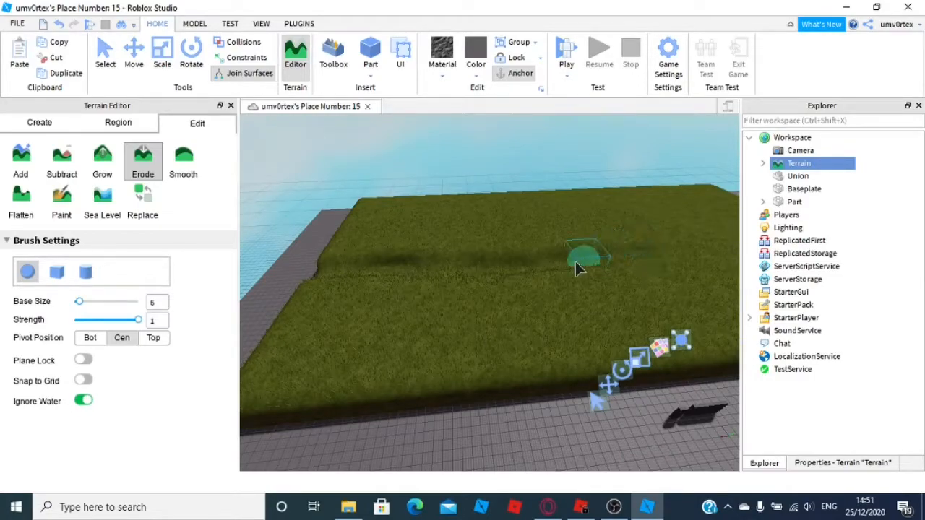
key(w)
mouse_move(597, 258)
right_down()
mouse_move(599, 242)
mouse_move(597, 257)
right_up()
key(w)
key(w)
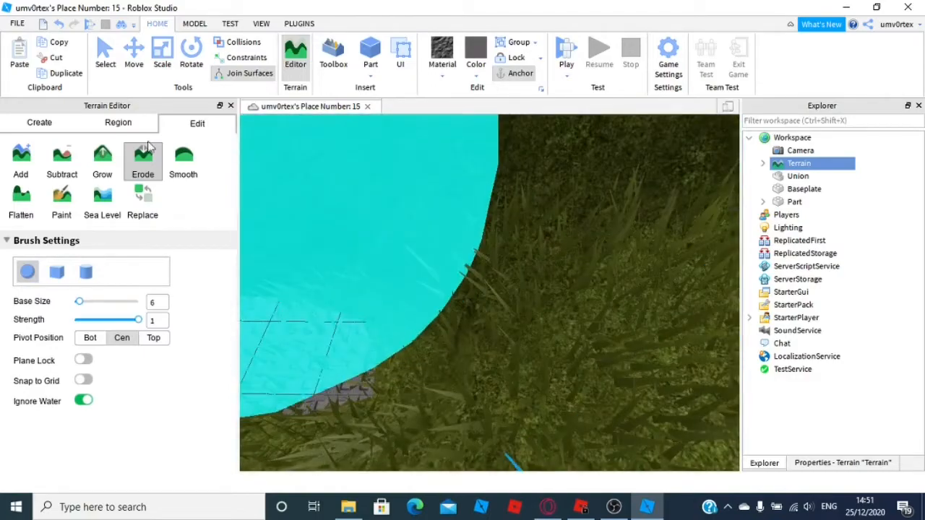
Switch to the Grow brush and raise a mound of terrain on the grass
click(102, 162)
scroll(320, 307, down, 1)
mouse_move(320, 307)
mouse_down()
mouse_move(307, 310)
mouse_move(314, 320)
mouse_up()
scroll(342, 281, down, 5)
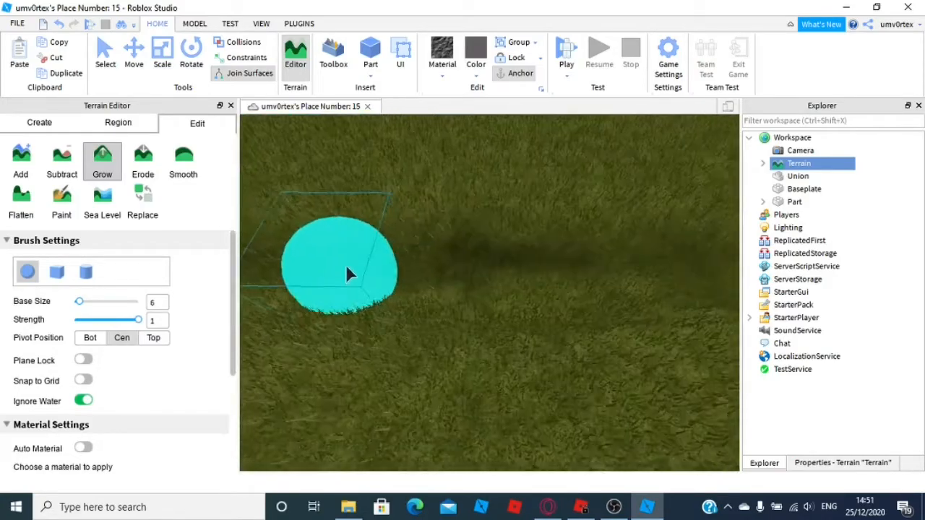
scroll(348, 269, up, 5)
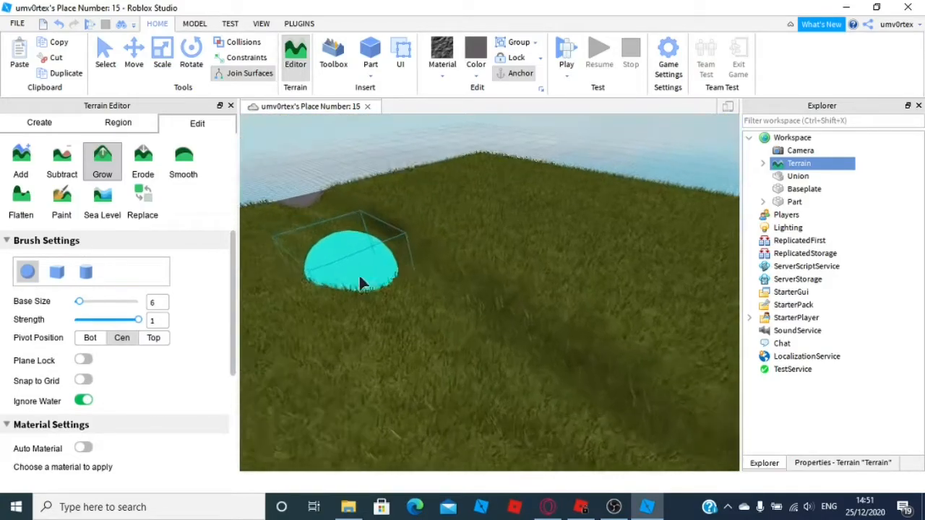
right_drag(433, 327, 433, 326)
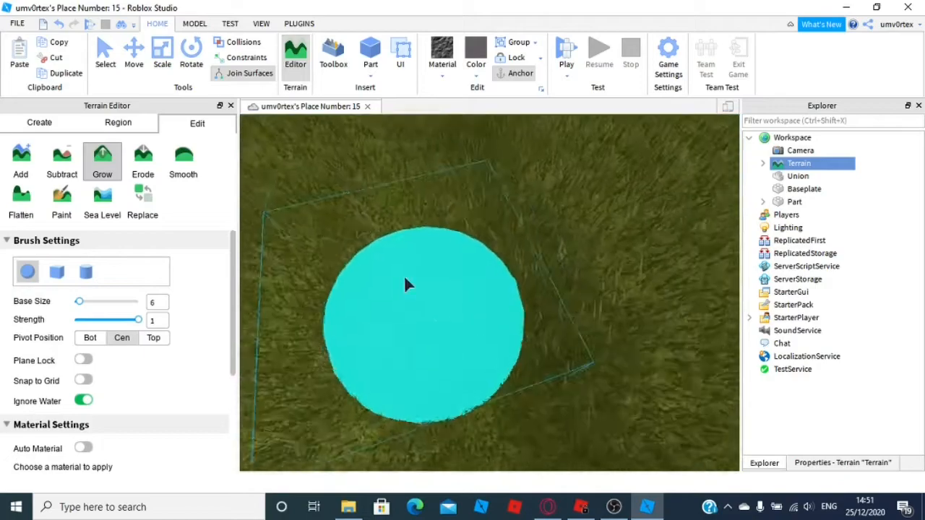
Set the Erode brush strength to 0.3 and erode a long channel across the grass
click(144, 162)
click(448, 139)
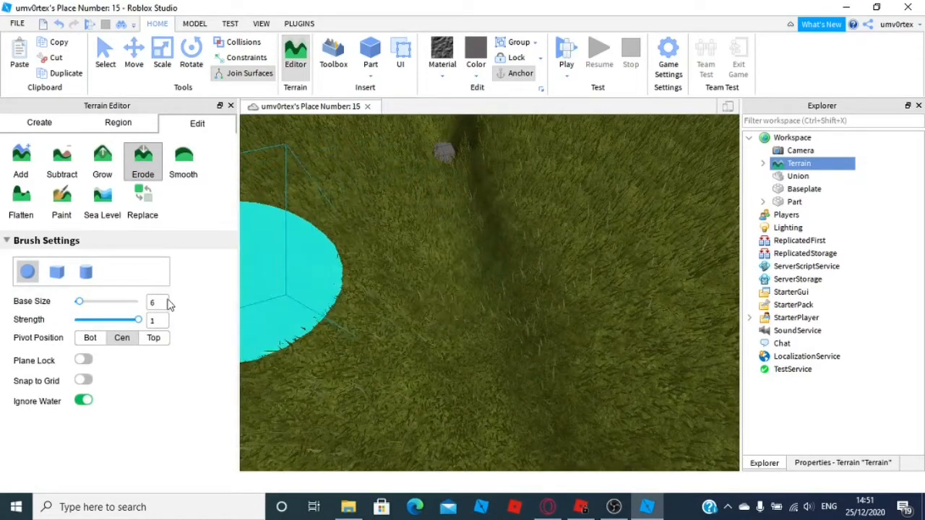
click(105, 320)
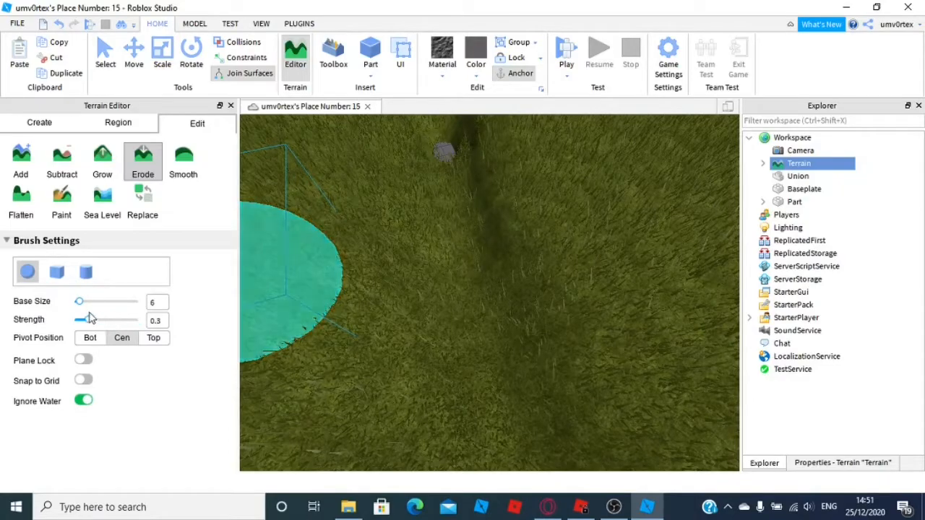
mouse_move(449, 275)
mouse_down()
mouse_move(440, 291)
mouse_move(462, 341)
mouse_up()
right_drag(437, 258, 436, 258)
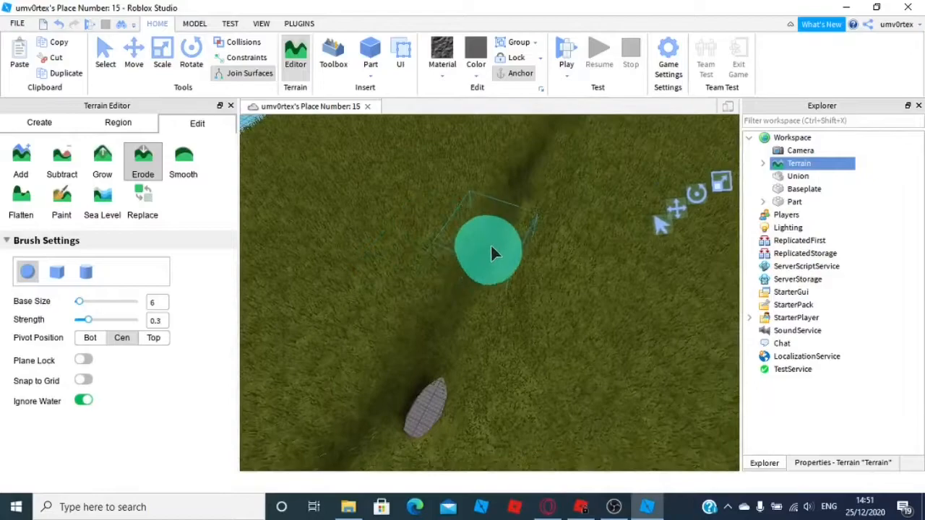
right_drag(515, 205, 525, 210)
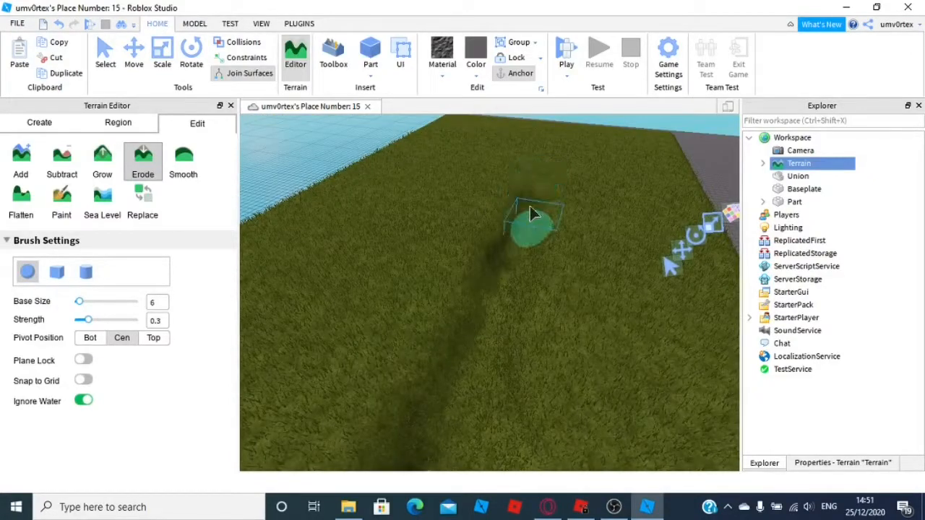
right_drag(485, 321, 486, 320)
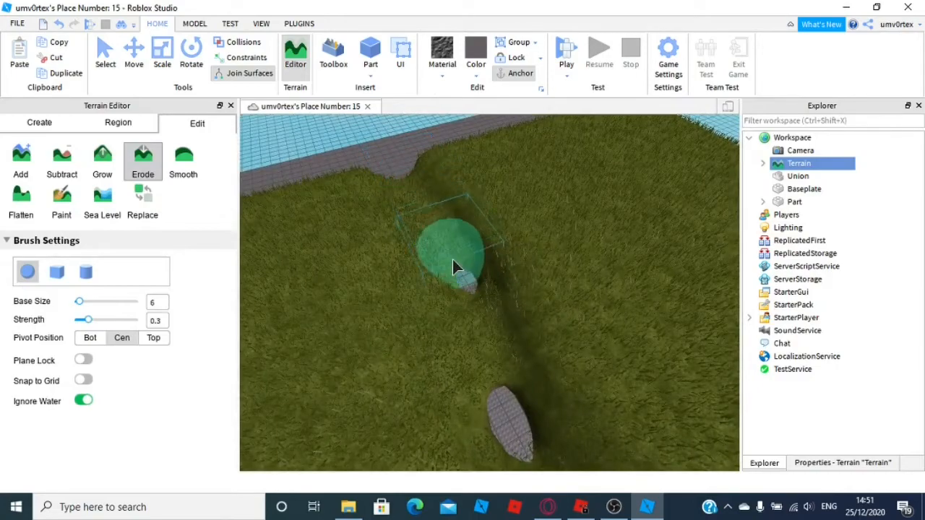
Use the Grow brush at strength 1 to raise the terrain along the channel's banks
click(116, 168)
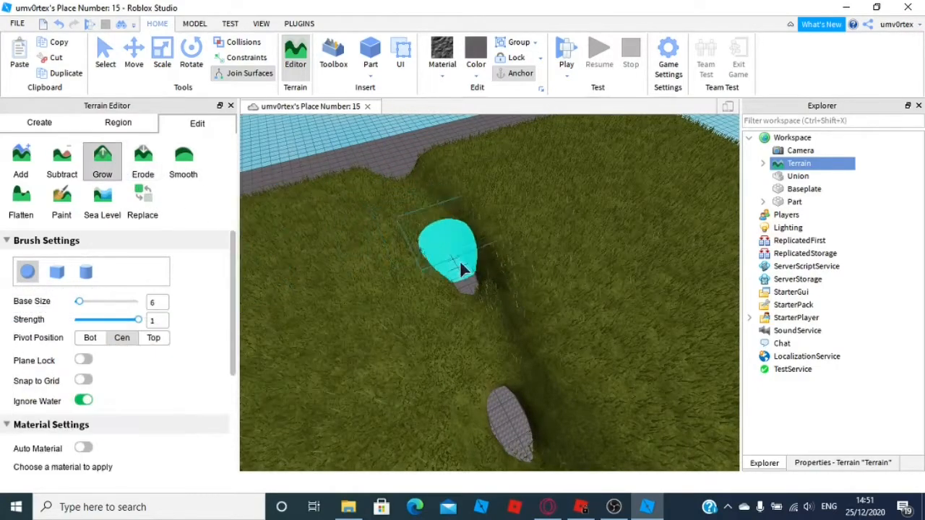
scroll(470, 284, up, 3)
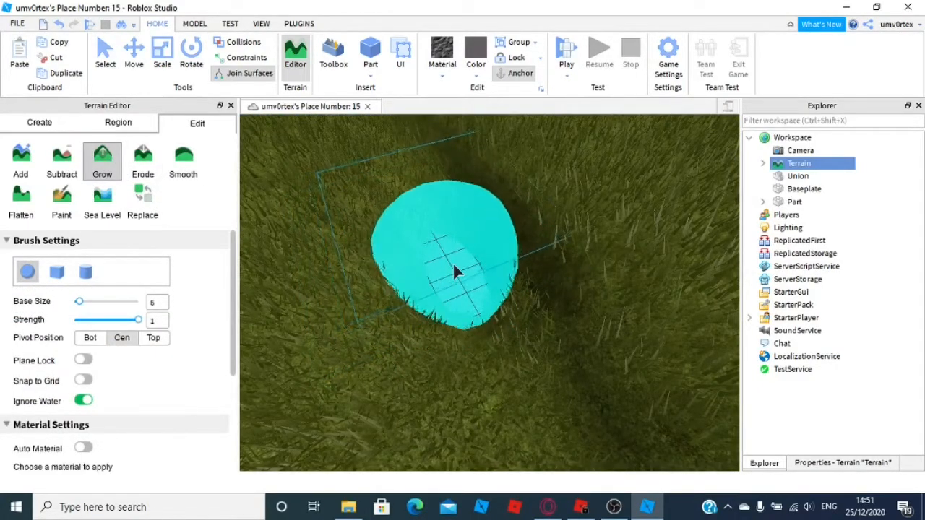
mouse_move(454, 264)
mouse_down()
mouse_move(492, 287)
mouse_move(512, 341)
mouse_move(543, 377)
mouse_move(537, 371)
mouse_up()
right_drag(623, 323, 625, 318)
key(s)
key(w)
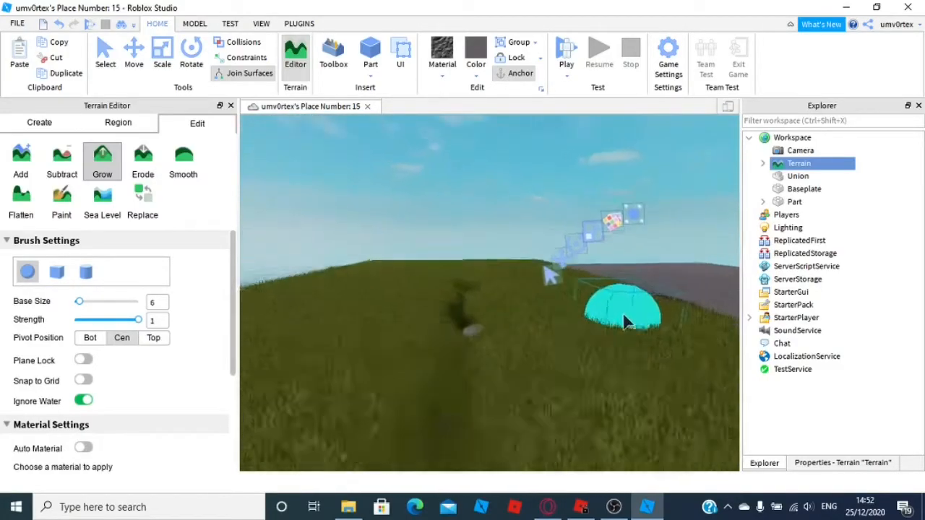
right_drag(448, 352, 456, 323)
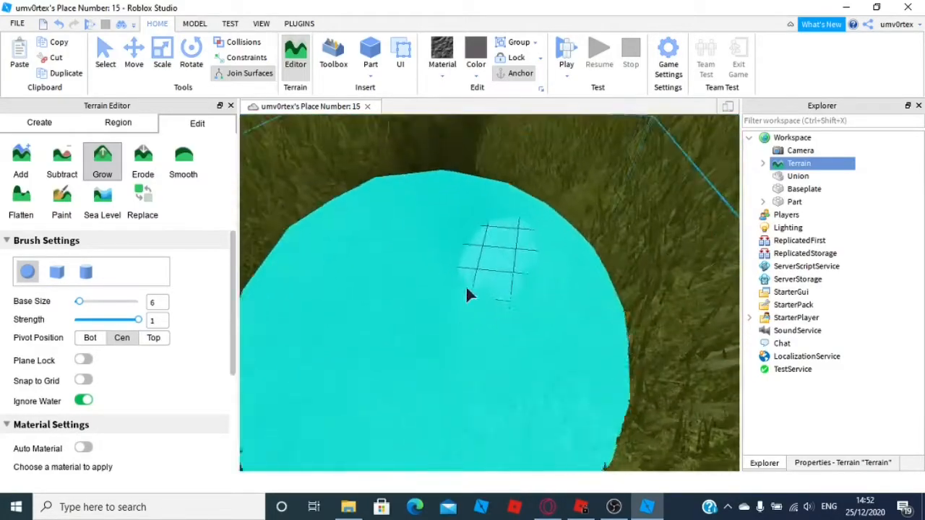
drag(497, 218, 503, 233)
key(s)
right_drag(581, 151, 581, 150)
right_drag(498, 203, 498, 202)
key(w)
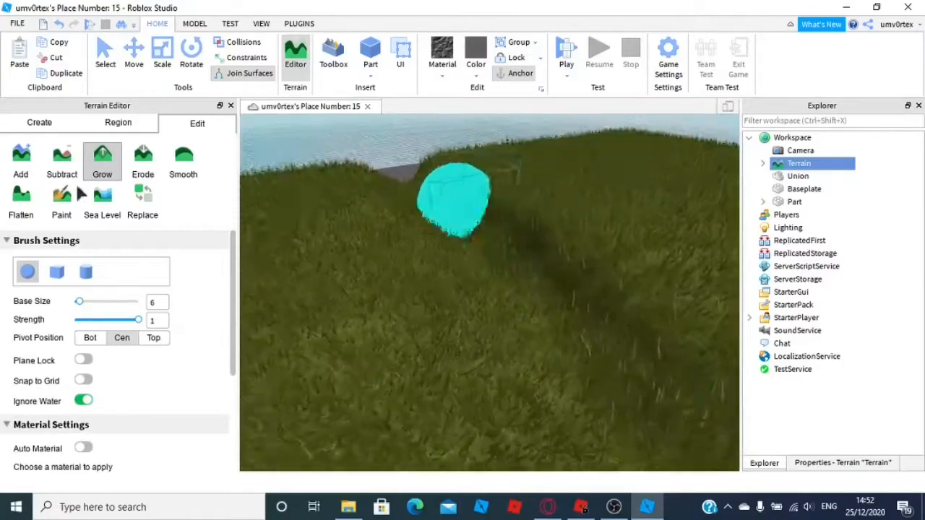
Use the Add brush with Water material to paint water along the eroded channel
click(104, 124)
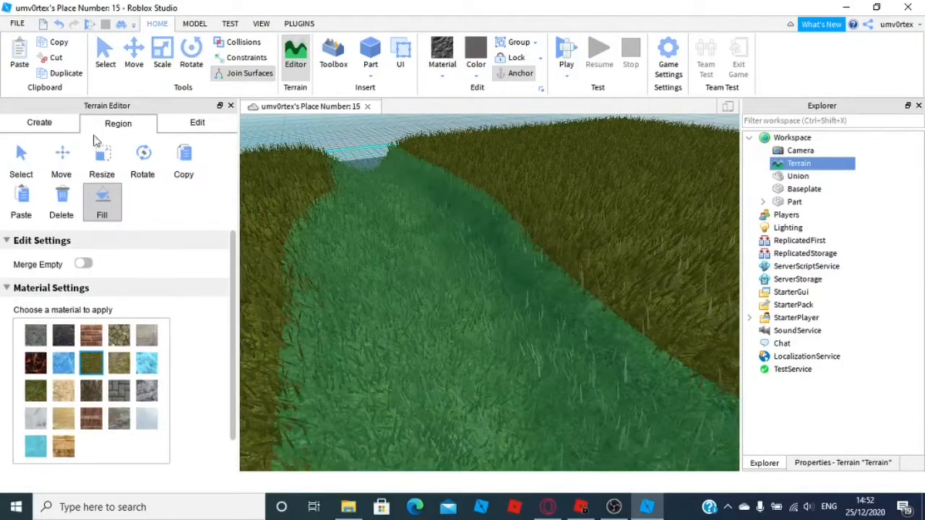
click(44, 126)
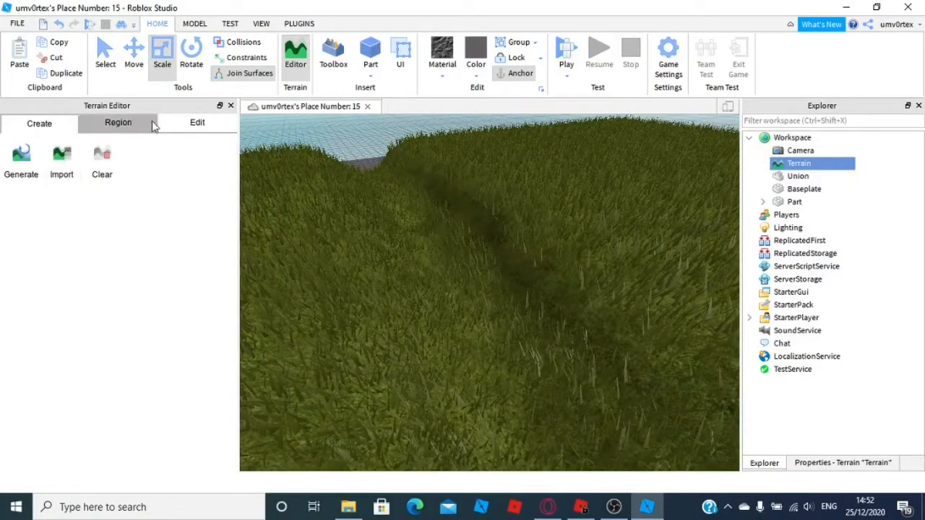
click(190, 127)
click(21, 163)
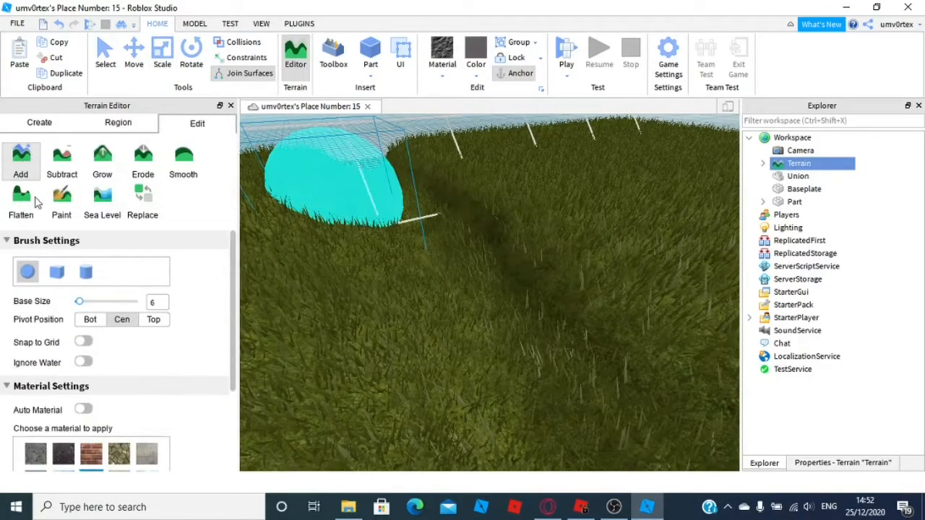
scroll(112, 377, down, 3)
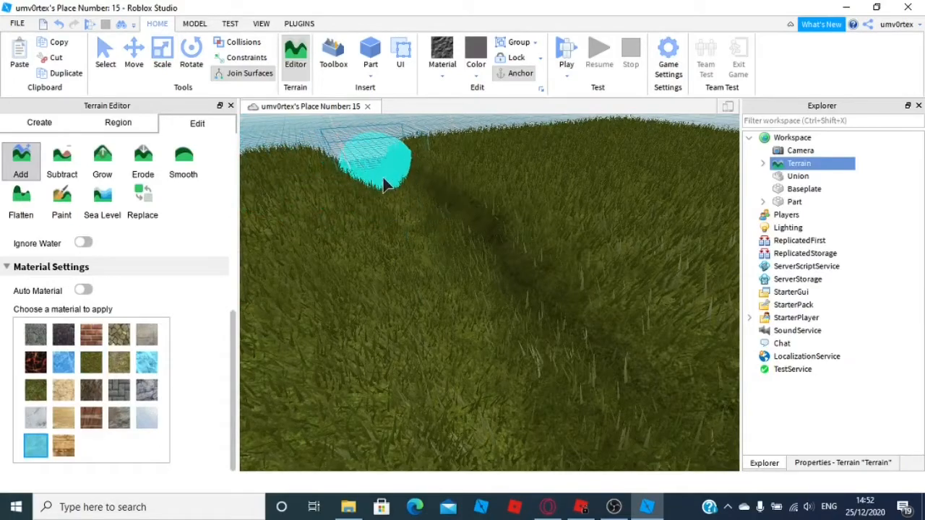
click(394, 170)
click(60, 26)
right_drag(362, 241, 368, 264)
drag(368, 276, 445, 292)
key(d)
drag(526, 291, 662, 288)
right_drag(662, 287, 578, 283)
key(w)
key(d)
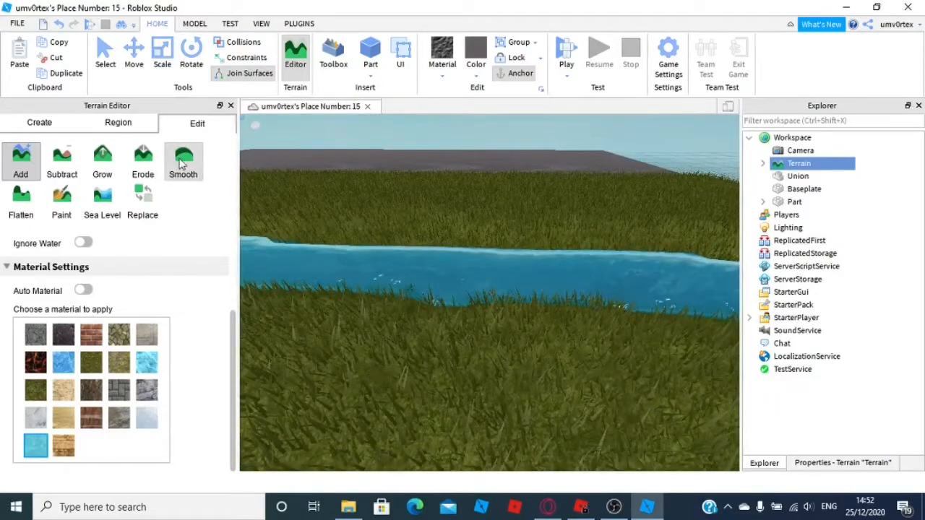
Smooth the water and banks along the channel with the Smooth brush
click(182, 160)
drag(618, 274, 387, 249)
right_drag(386, 250, 433, 260)
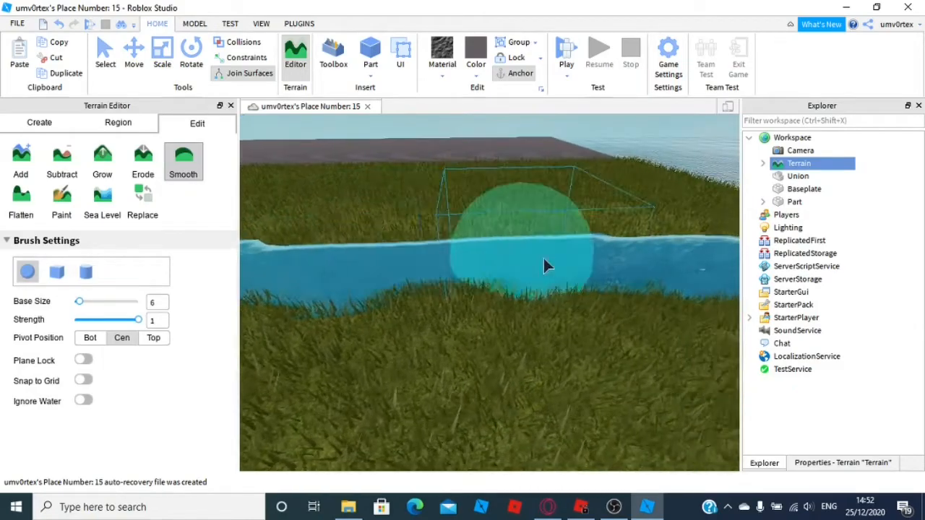
mouse_move(663, 262)
mouse_down()
mouse_move(640, 248)
mouse_move(673, 269)
mouse_up()
mouse_move(673, 273)
right_down()
mouse_move(603, 263)
mouse_move(594, 243)
mouse_move(595, 227)
mouse_move(652, 234)
mouse_move(665, 224)
mouse_move(266, 160)
right_up()
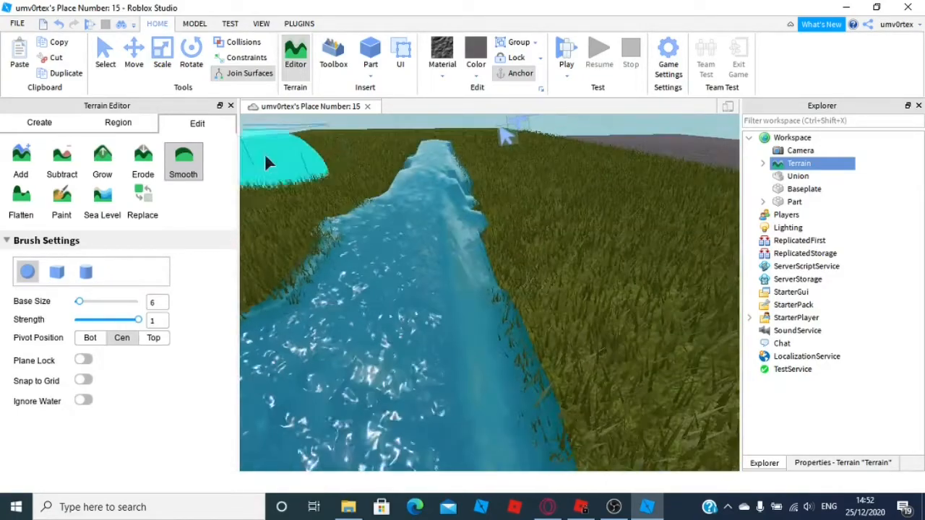
click(60, 26)
right_drag(424, 266, 423, 267)
Select a terrain region spanning the length of the channel with the region Select tool
click(115, 124)
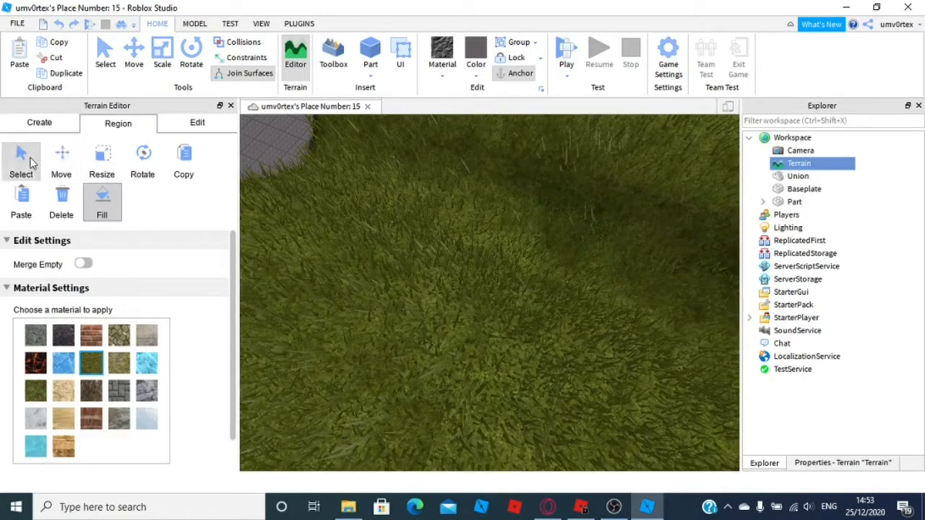
click(31, 163)
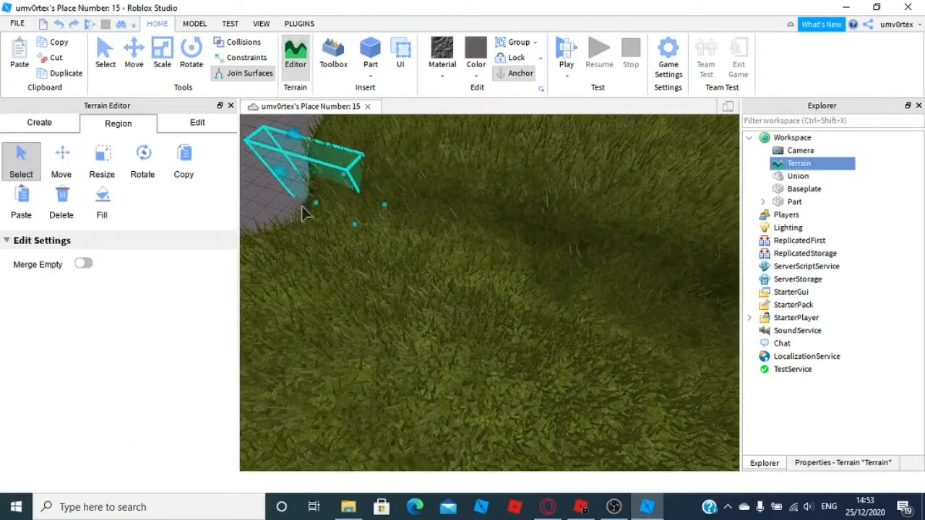
right_drag(282, 238, 319, 243)
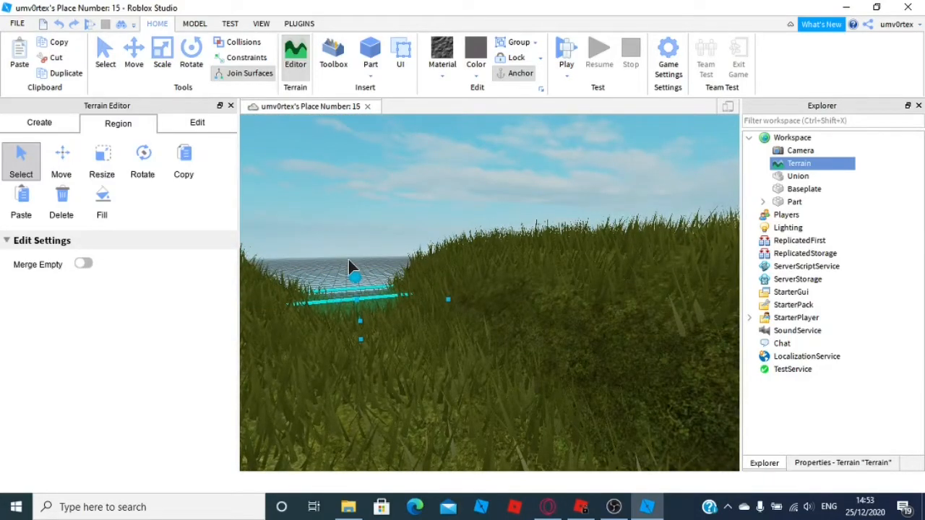
right_drag(354, 281, 403, 258)
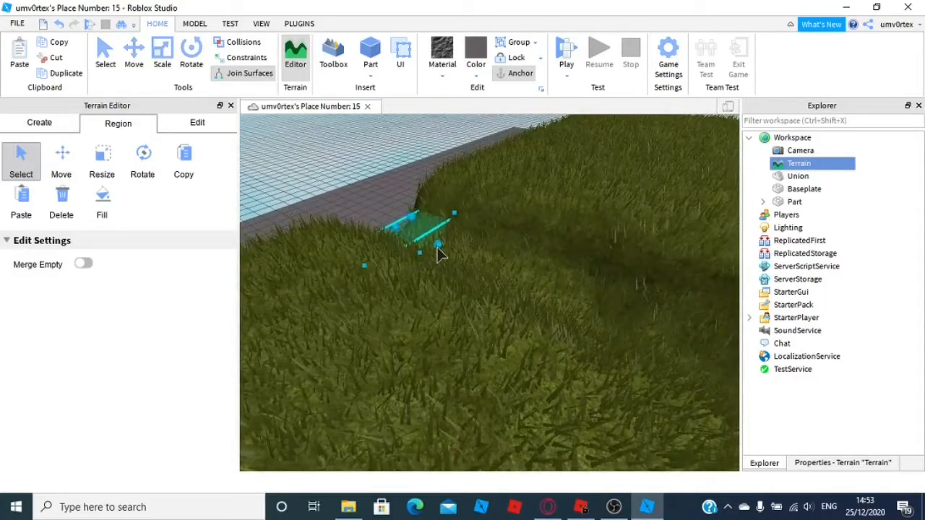
drag(499, 280, 542, 288)
right_drag(499, 281, 543, 287)
drag(542, 288, 553, 273)
right_drag(542, 287, 553, 273)
drag(553, 273, 553, 273)
right_drag(553, 274, 553, 274)
drag(554, 273, 556, 257)
mouse_move(556, 265)
right_down()
mouse_move(557, 242)
mouse_move(559, 253)
right_up()
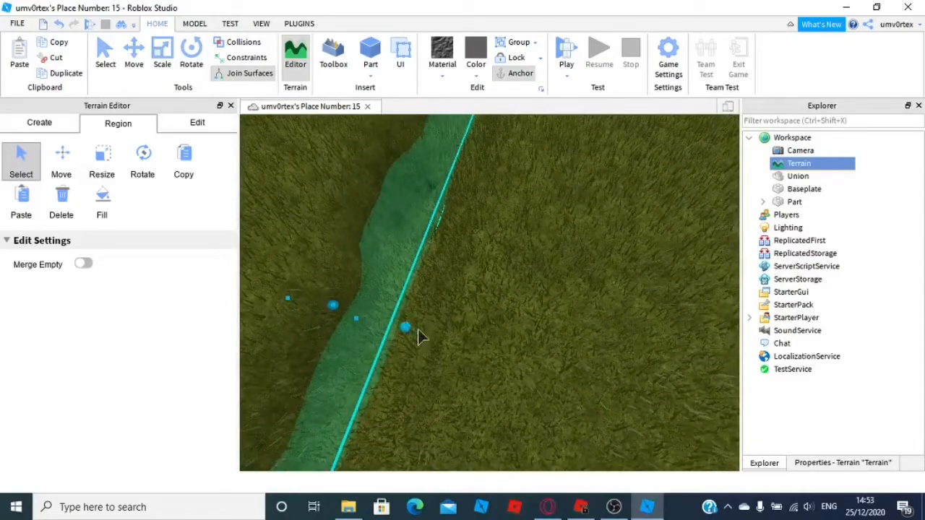
right_drag(470, 356, 474, 342)
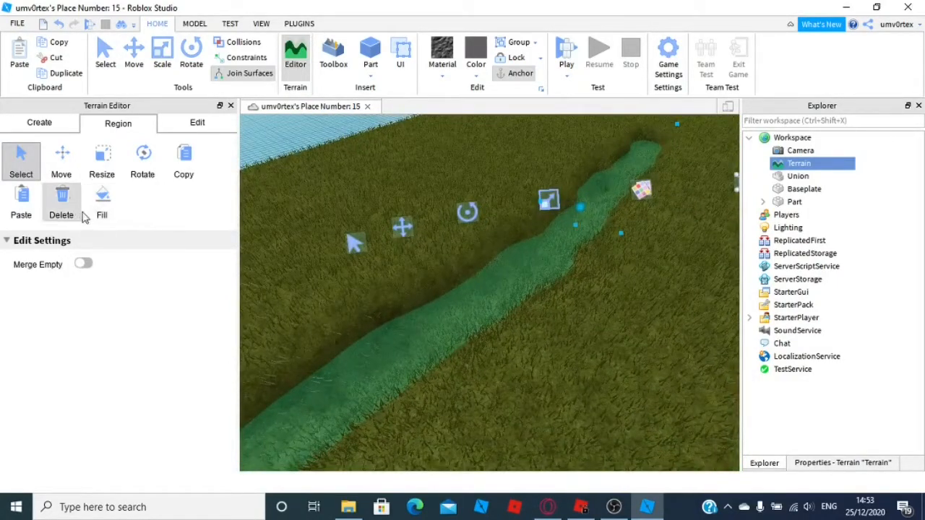
Fill the selected channel region with Water
click(103, 206)
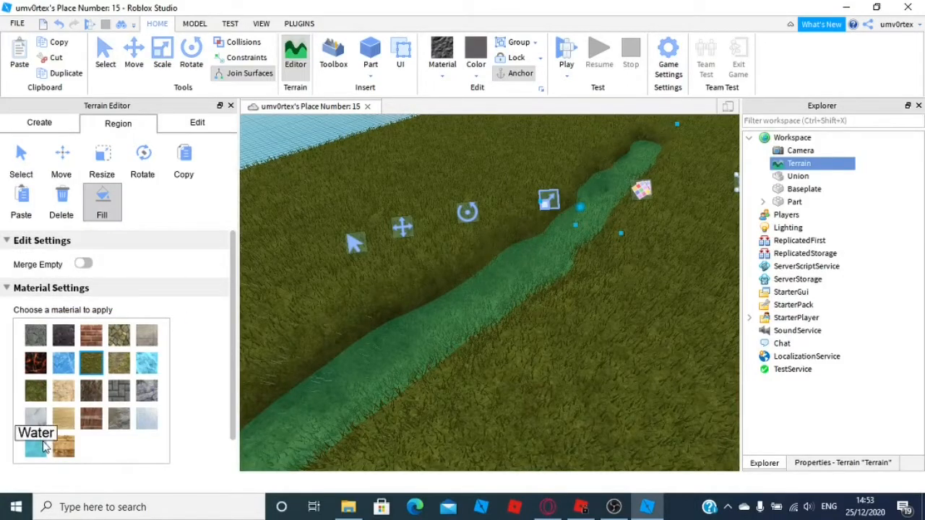
scroll(61, 410, down, 1)
click(96, 453)
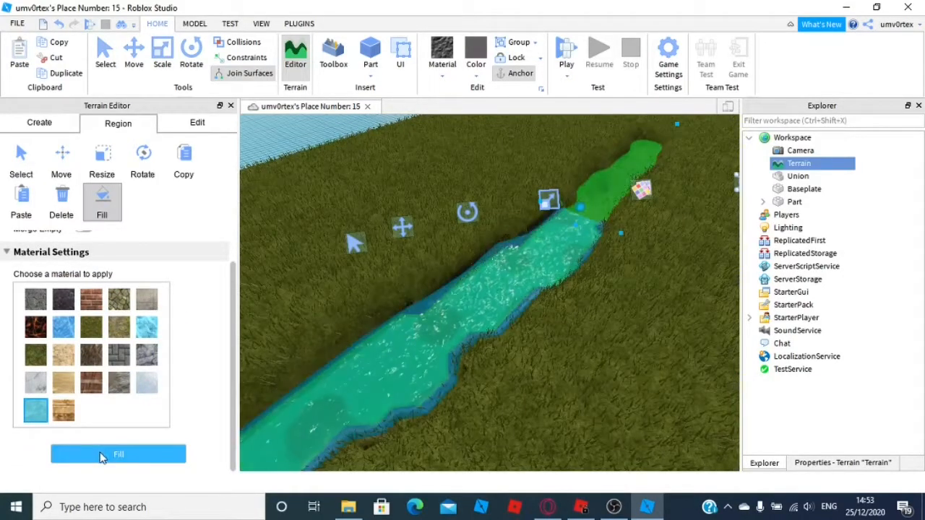
Smooth the edges of the filled water channel and its grassy banks with the Smooth brush
right_drag(427, 407, 432, 367)
key(w)
key(s)
key(w)
click(196, 122)
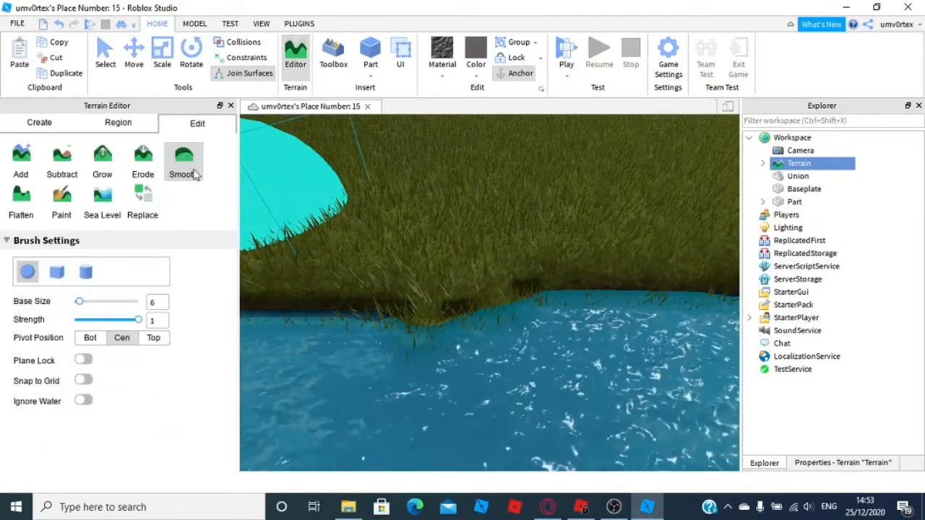
click(189, 168)
click(182, 166)
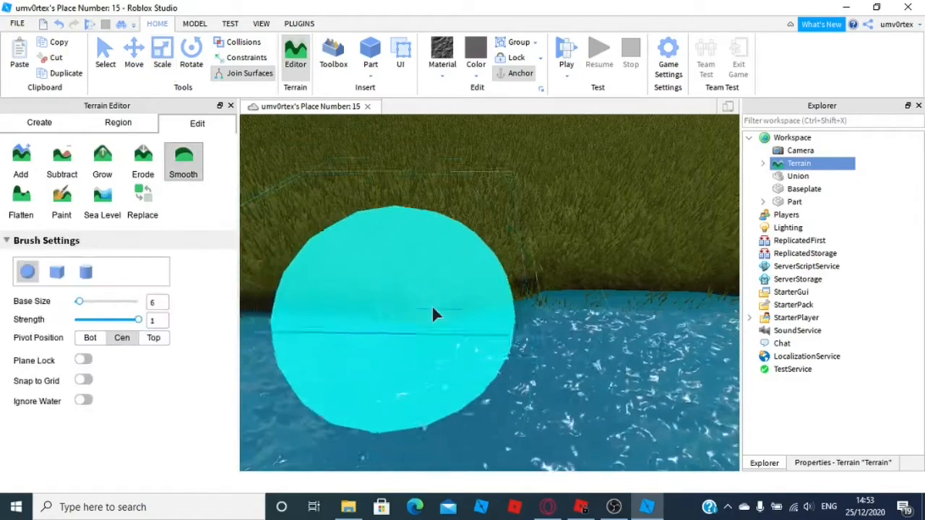
scroll(537, 294, down, 10)
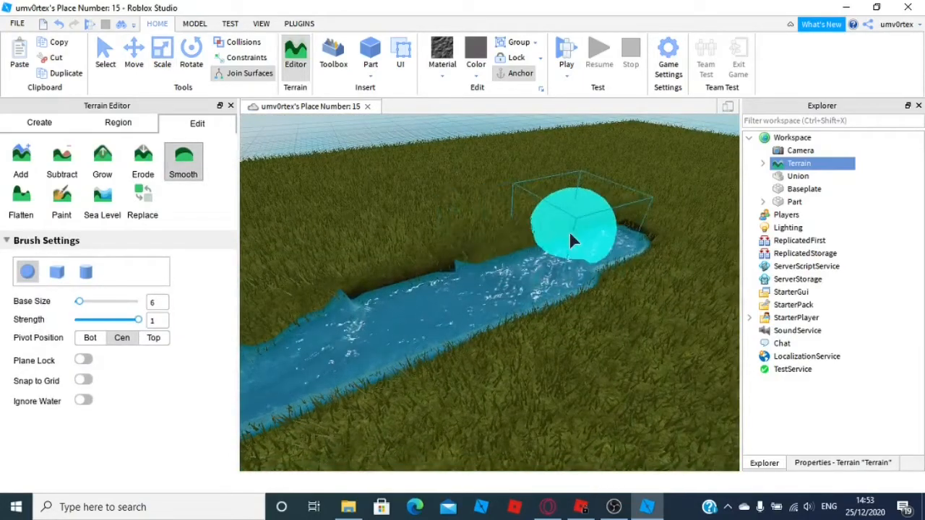
mouse_move(543, 231)
mouse_down()
mouse_move(315, 298)
mouse_move(556, 267)
mouse_move(374, 300)
mouse_move(532, 250)
mouse_up()
drag(576, 298, 347, 354)
mouse_move(347, 354)
right_down()
mouse_move(437, 310)
mouse_move(638, 267)
right_up()
mouse_move(640, 275)
mouse_down()
mouse_move(631, 283)
mouse_move(554, 218)
mouse_move(691, 323)
mouse_move(708, 312)
mouse_move(490, 173)
mouse_up()
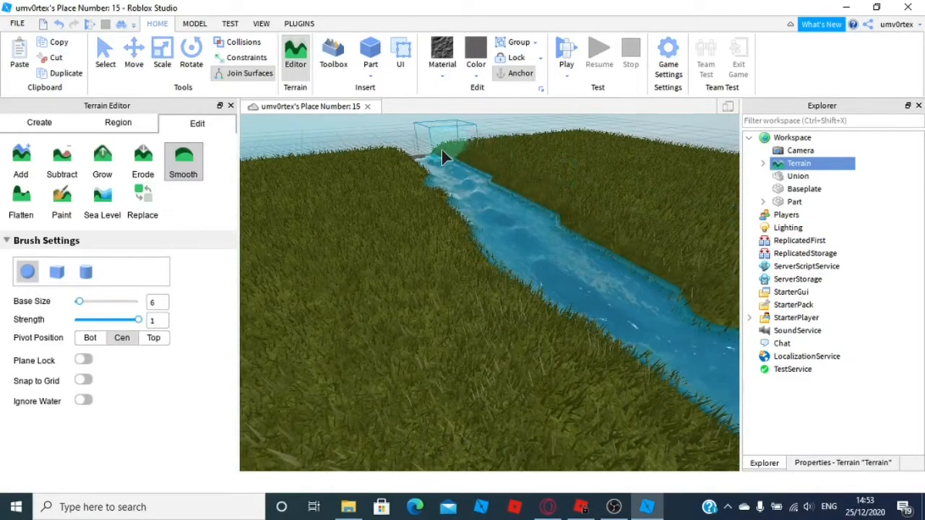
mouse_move(524, 257)
mouse_down()
mouse_move(503, 218)
mouse_move(588, 308)
mouse_move(656, 348)
mouse_up()
right_drag(656, 347, 652, 350)
right_drag(508, 275, 500, 270)
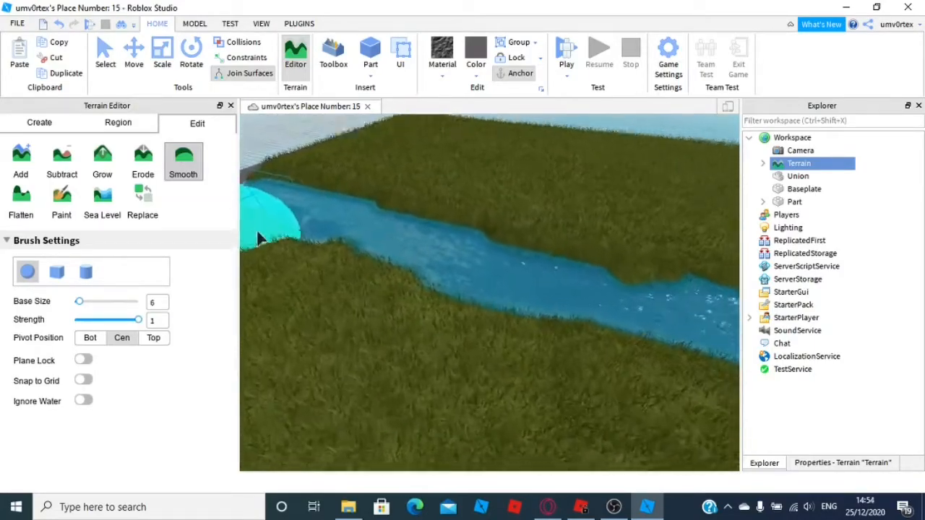
Close the terrain editor and set the terrain's WaterTransparency to 1
click(230, 107)
right_drag(409, 246, 443, 258)
scroll(442, 254, up, 3)
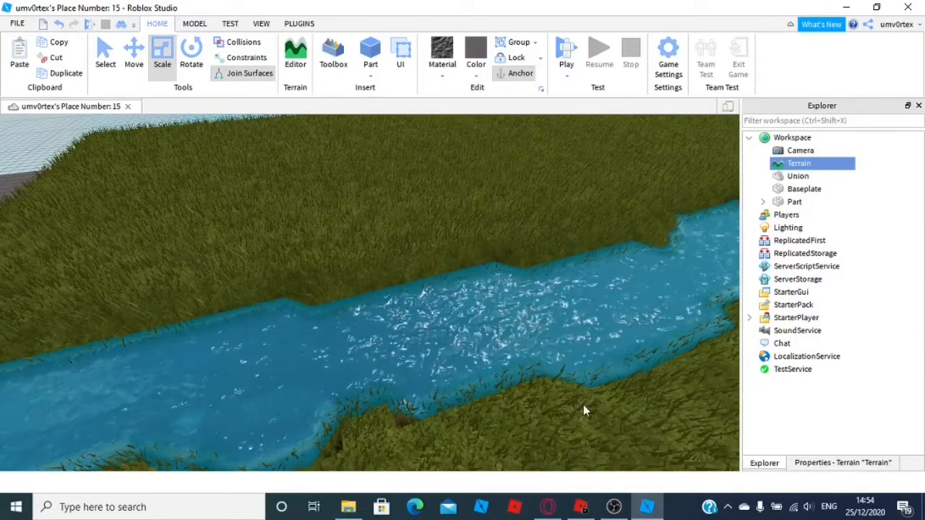
click(822, 463)
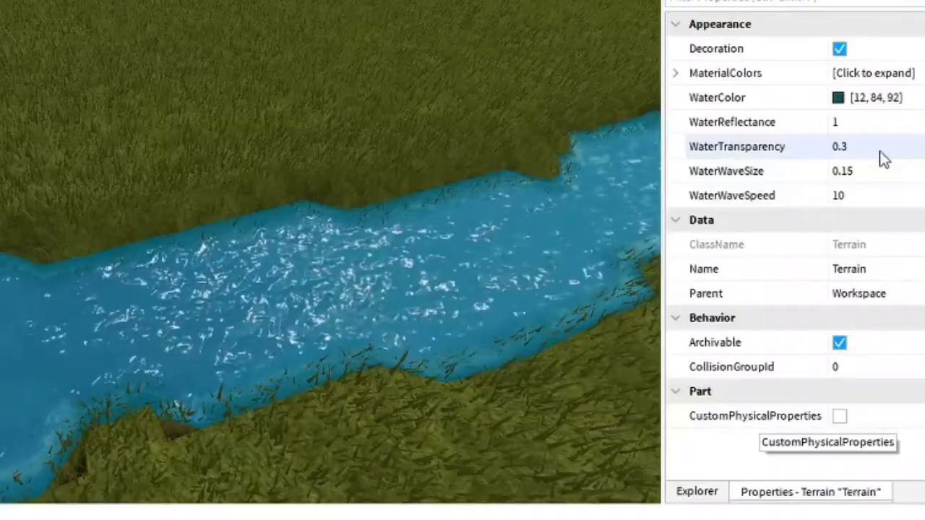
click(891, 225)
text(1)
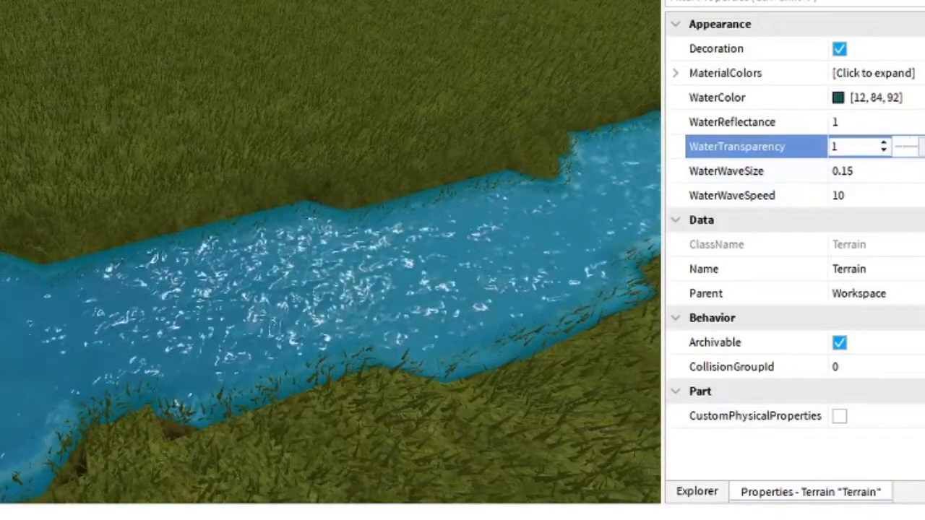
Set the terrain's WaterColor to 96, 135, 130 in the color picker
click(869, 123)
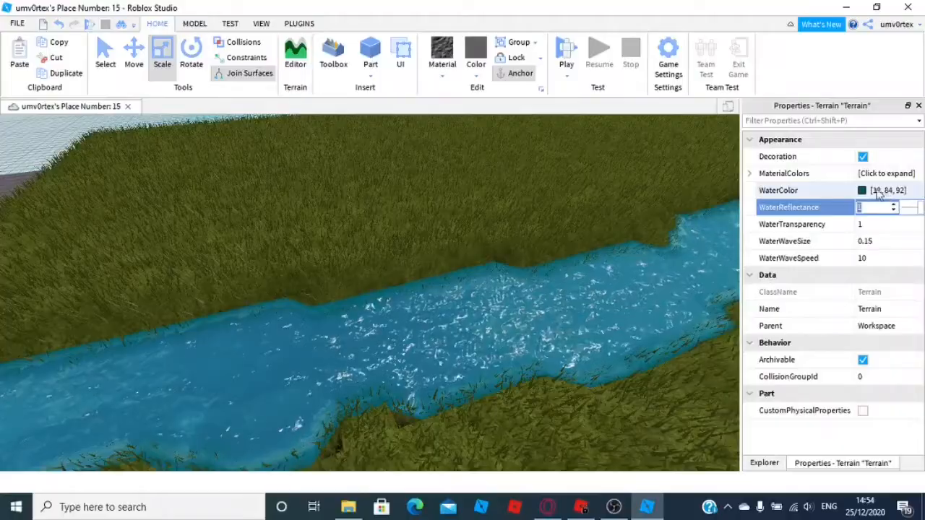
click(878, 190)
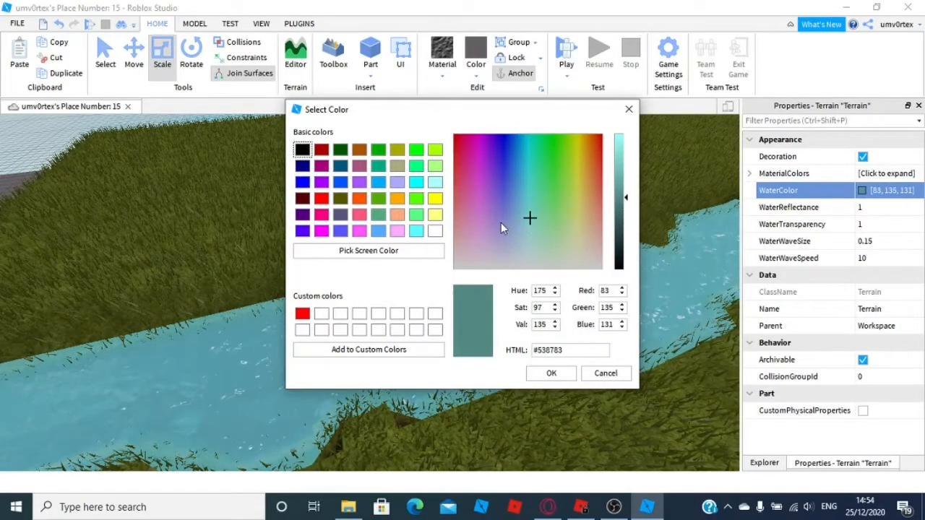
drag(536, 215, 531, 215)
mouse_move(519, 218)
mouse_down()
mouse_move(512, 224)
mouse_move(527, 217)
mouse_up()
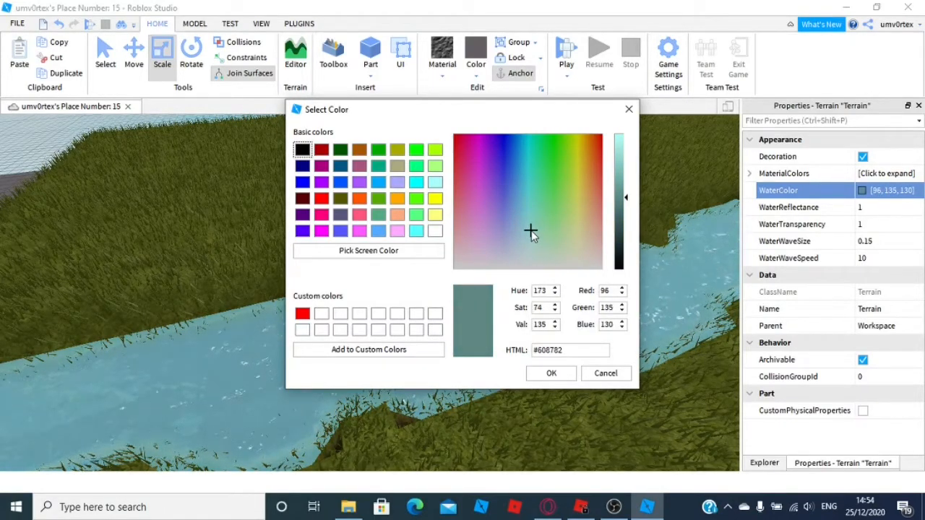
click(550, 374)
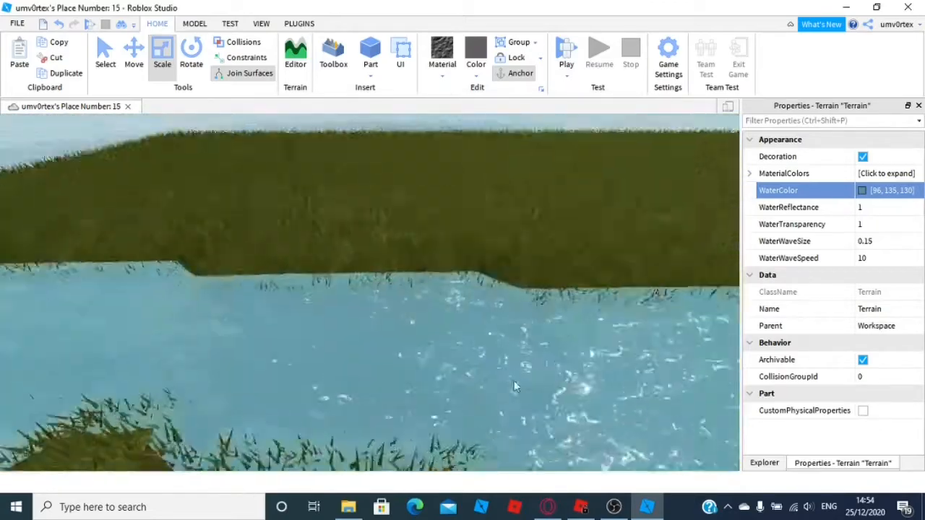
Set the terrain's WaterWaveSize to 0 and WaterWaveSpeed to 20
right_drag(514, 381, 529, 376)
right_drag(416, 312, 551, 325)
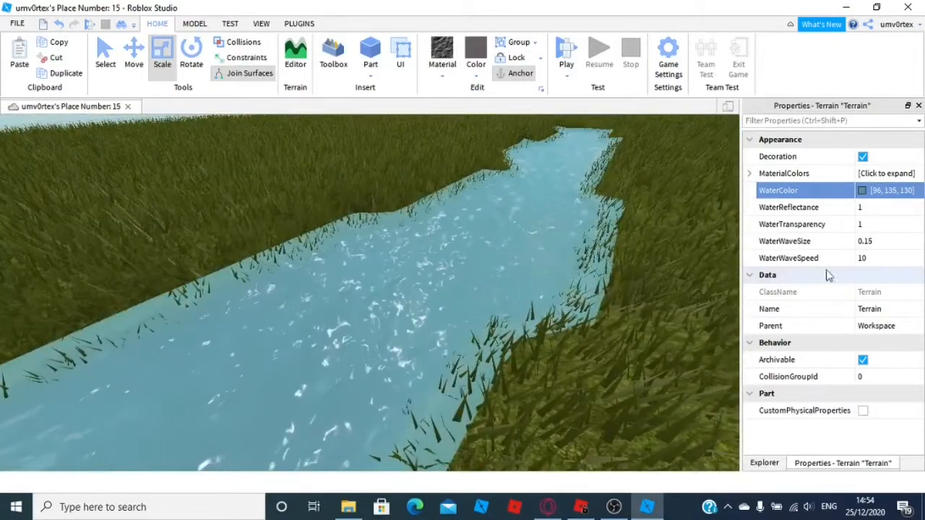
click(891, 244)
drag(902, 245, 920, 249)
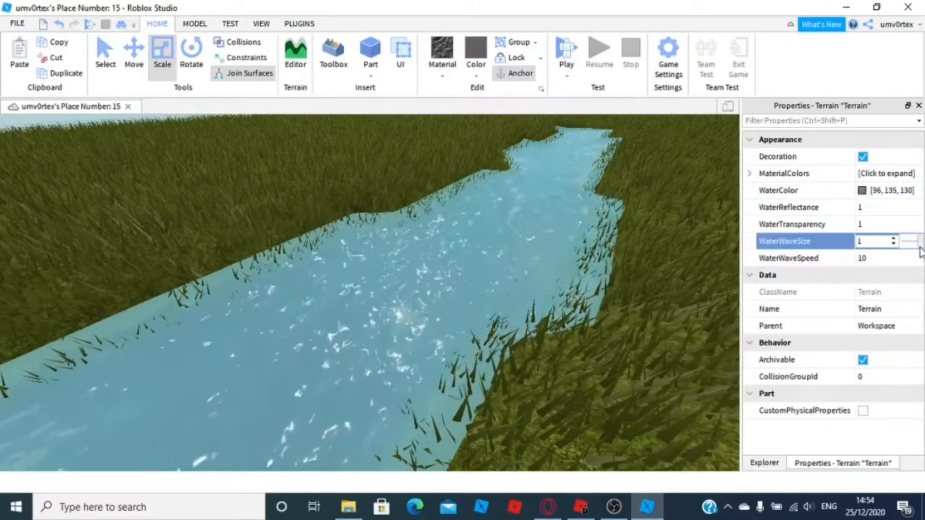
drag(921, 249, 879, 244)
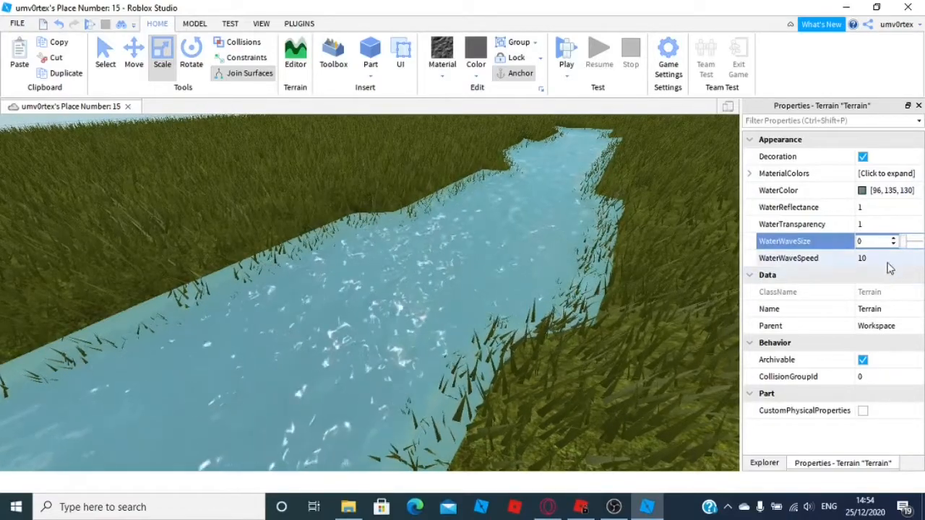
click(888, 261)
text(100)
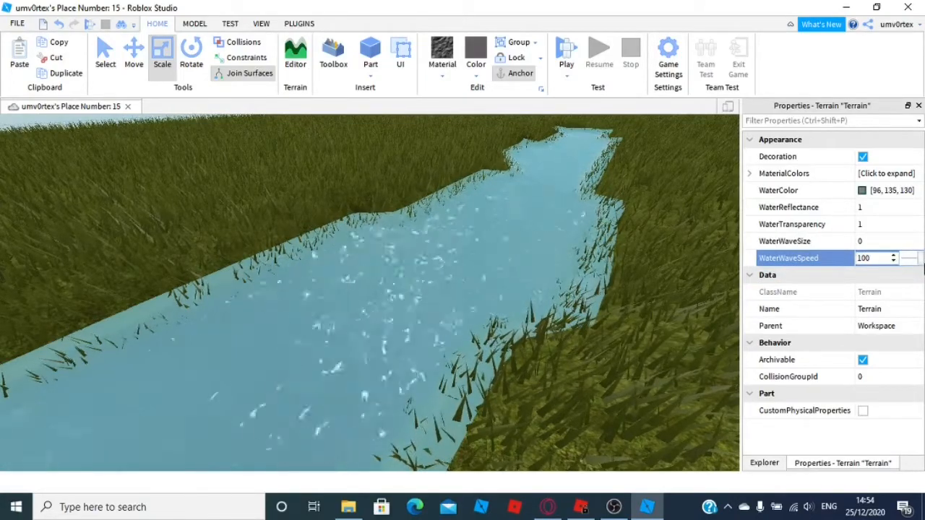
drag(910, 261, 908, 258)
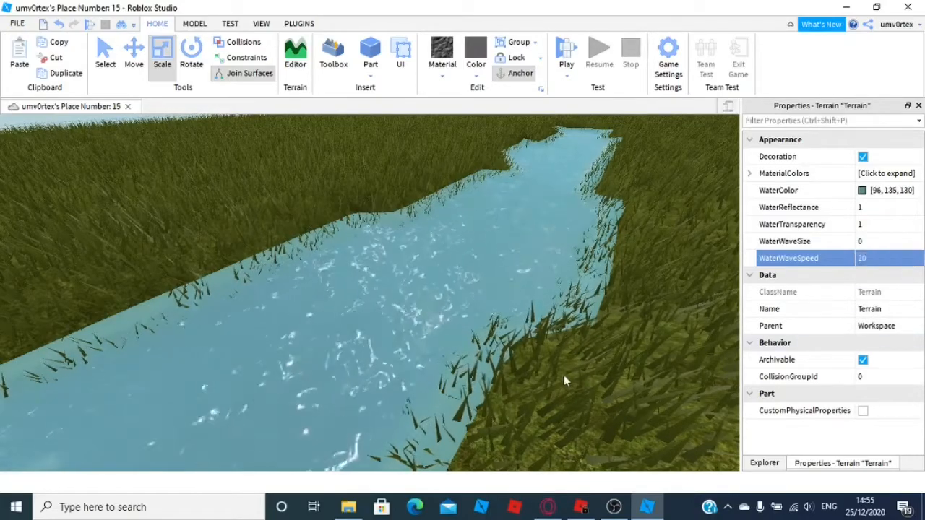
Inspect the restyled water along the river from several viewpoints
right_drag(567, 377, 481, 373)
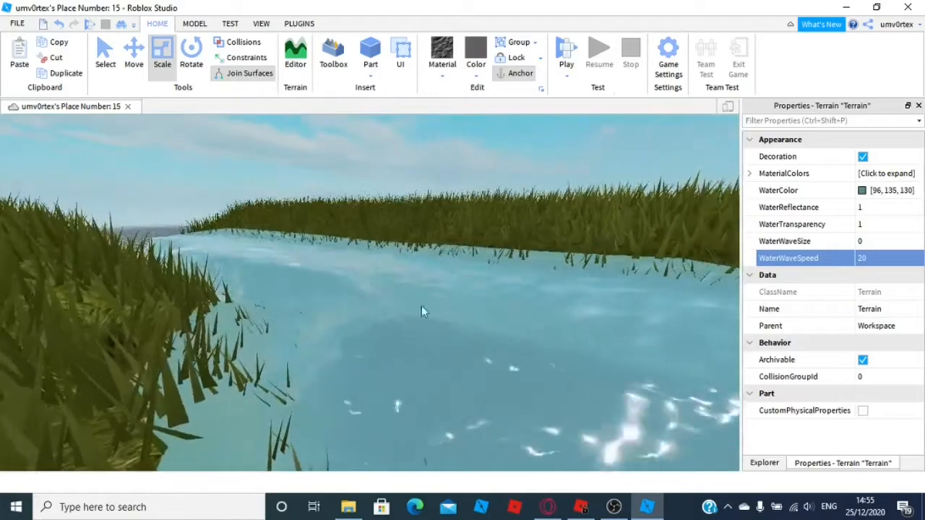
right_drag(319, 269, 559, 270)
key(s)
key(w)
key(d)
key(s)
key(a)
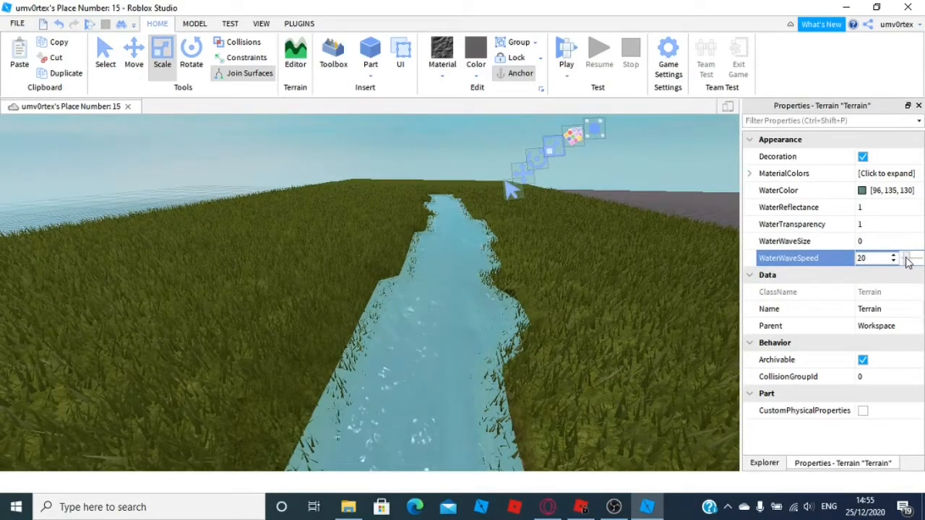
key(d)
right_drag(675, 286, 673, 287)
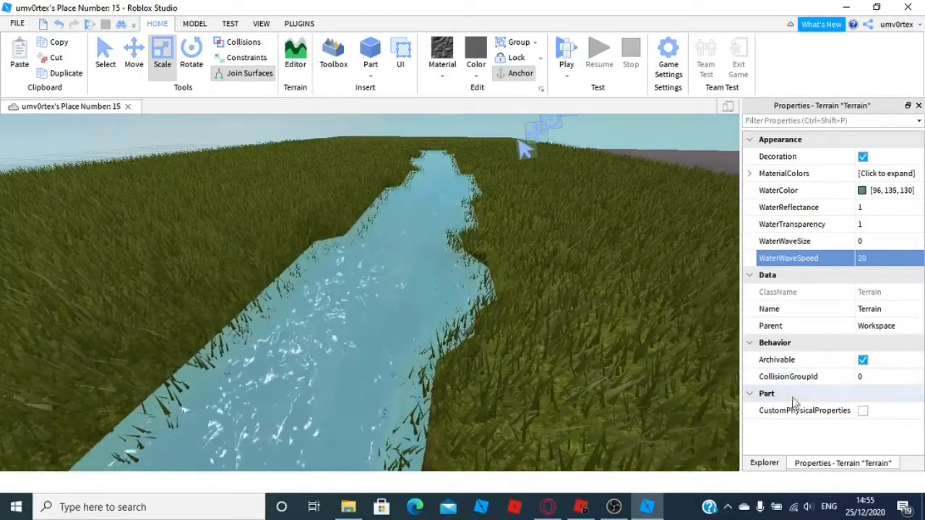
click(762, 463)
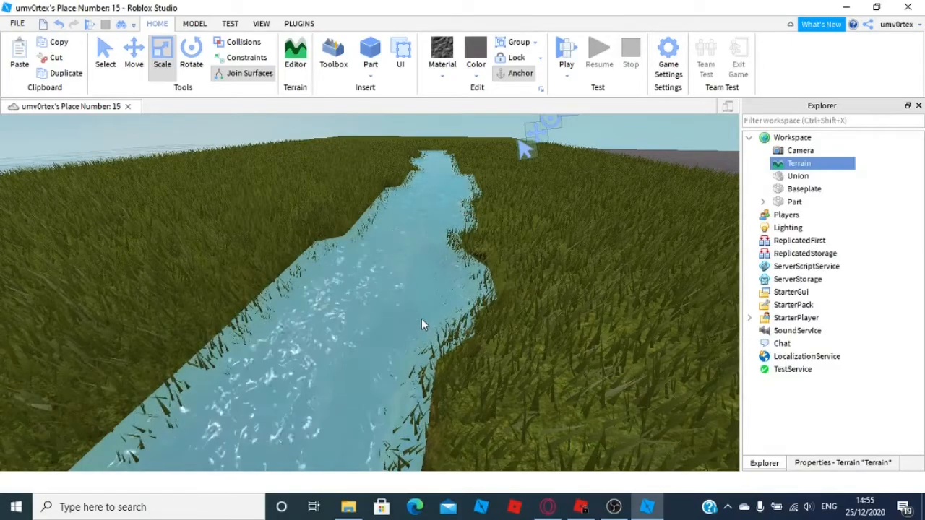
mouse_move(446, 347)
right_down()
mouse_move(427, 339)
mouse_move(443, 341)
right_up()
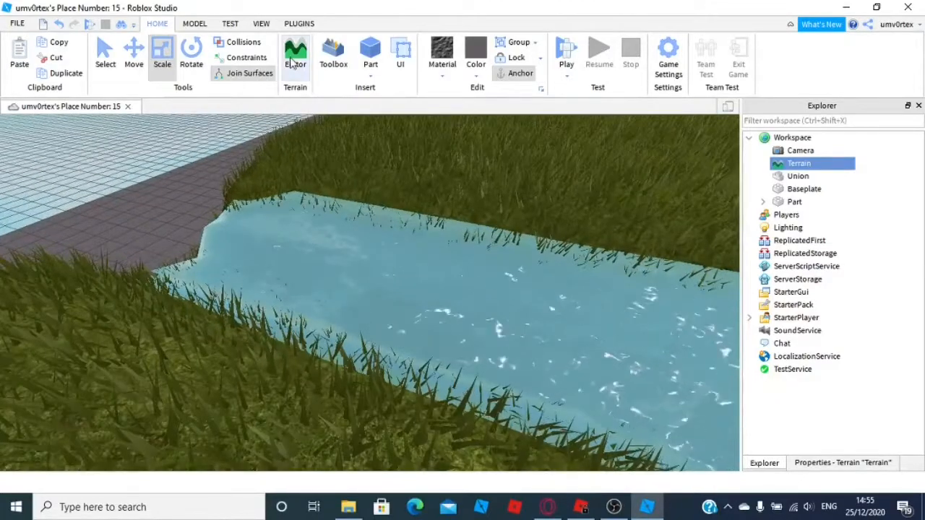
Try painting a Sand strip along the river bank with the Paint brush, then undo the painting
click(295, 54)
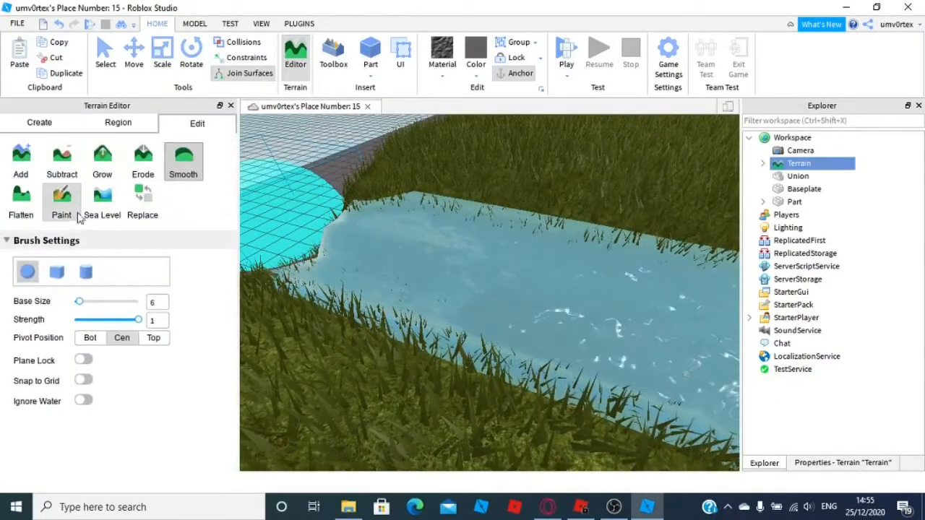
click(64, 210)
scroll(52, 412, down, 4)
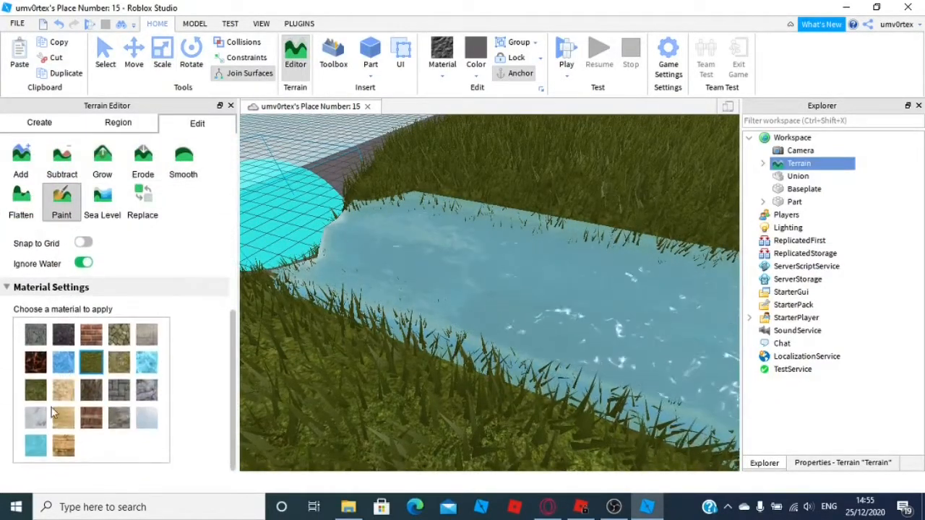
click(61, 419)
scroll(346, 354, down, 5)
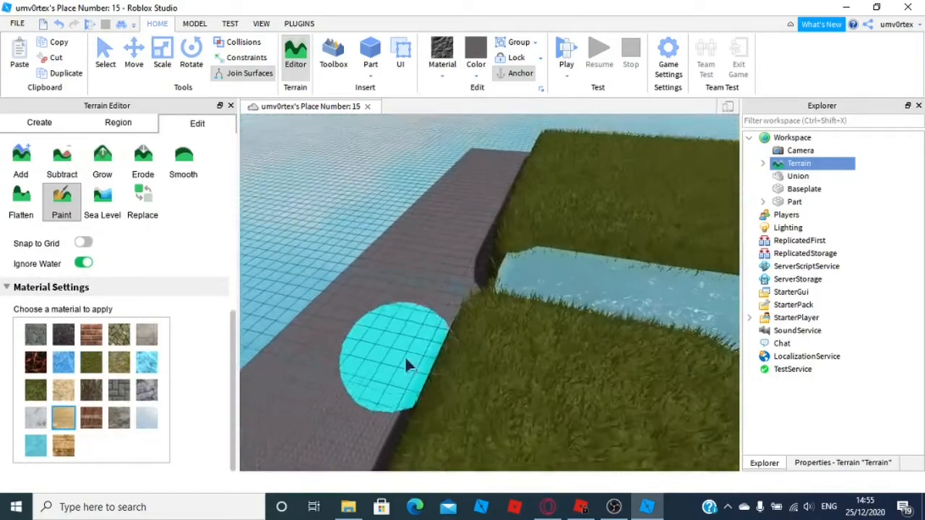
scroll(85, 310, up, 1)
scroll(85, 311, down, 1)
right_drag(371, 277, 374, 277)
drag(385, 278, 673, 263)
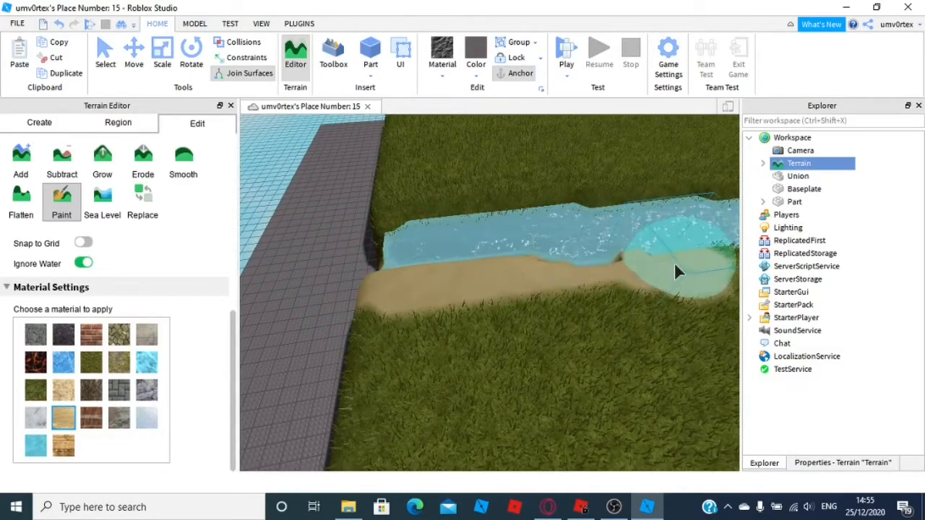
click(60, 25)
Close the terrain editor, insert a BlurEffect into Lighting, and select the new Blur
mouse_move(427, 254)
right_down()
mouse_move(389, 323)
mouse_move(415, 328)
right_up()
scroll(396, 333, up, 4)
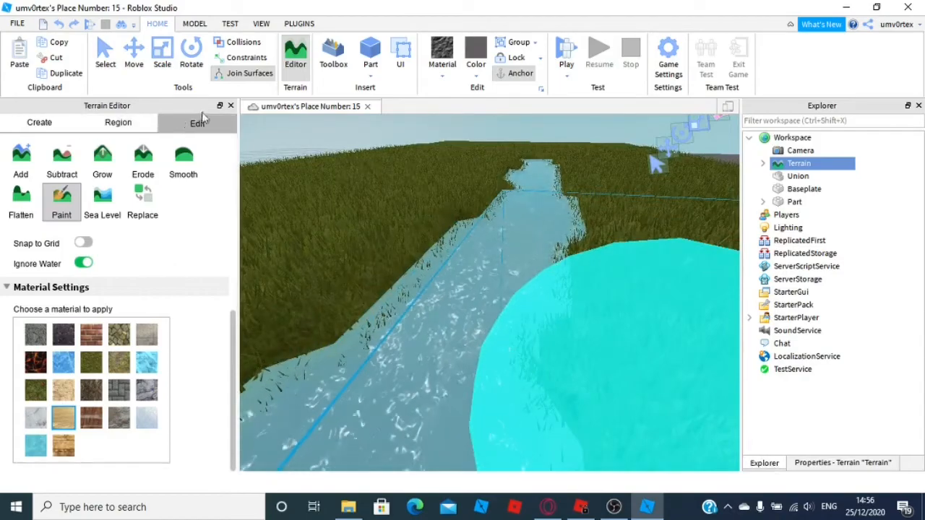
click(230, 105)
right_drag(568, 343, 698, 361)
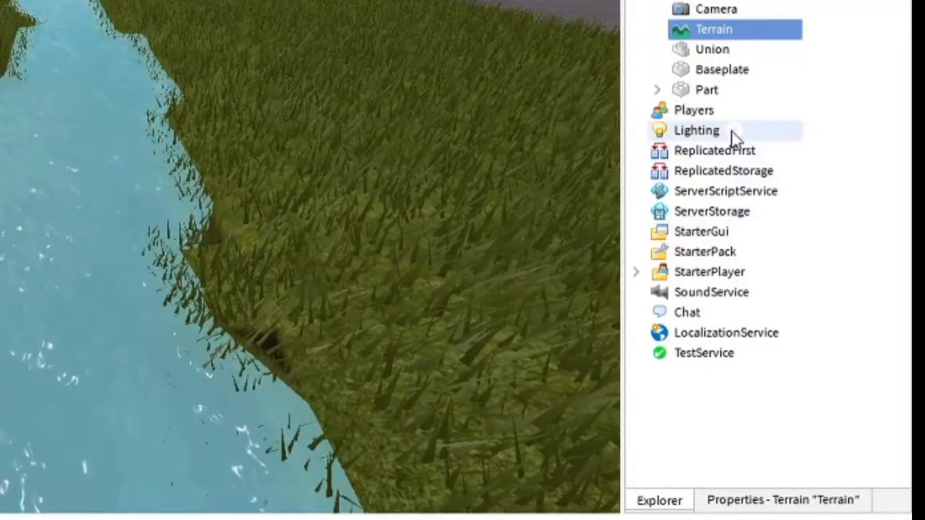
click(808, 227)
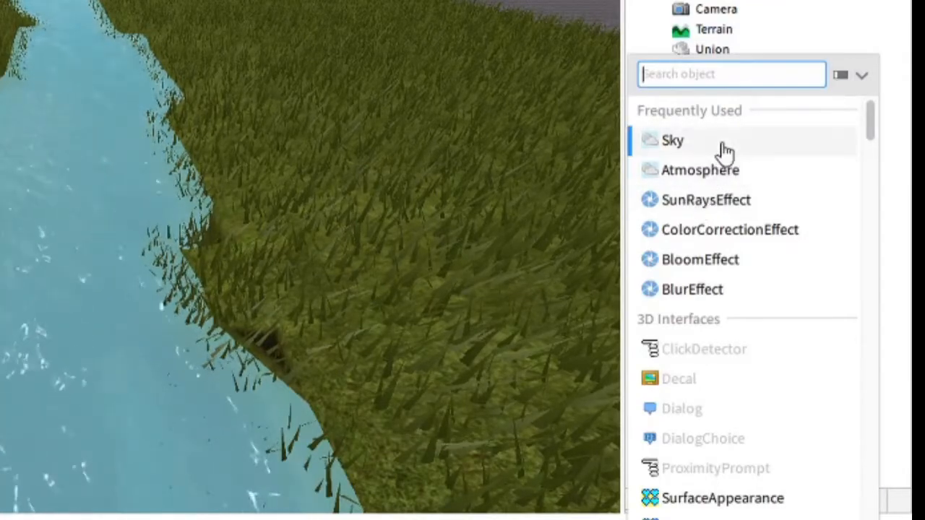
right_drag(446, 236, 415, 127)
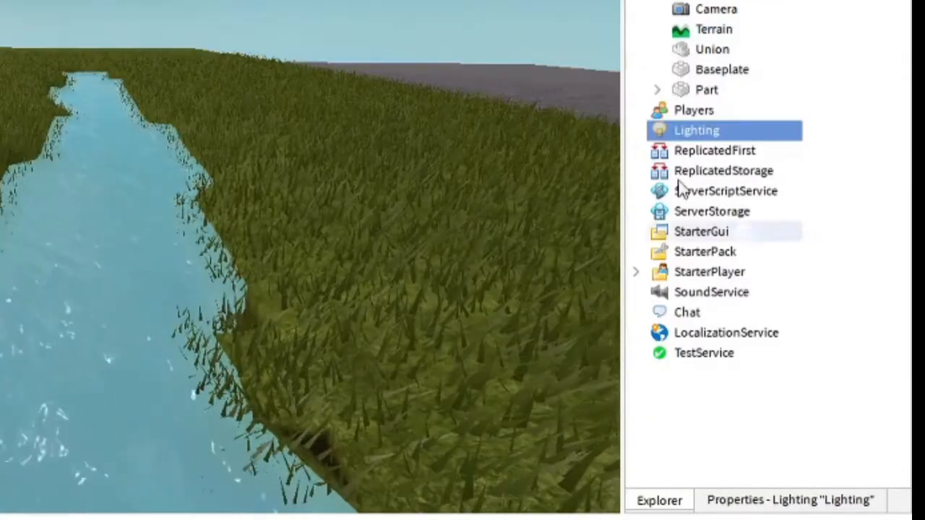
click(732, 135)
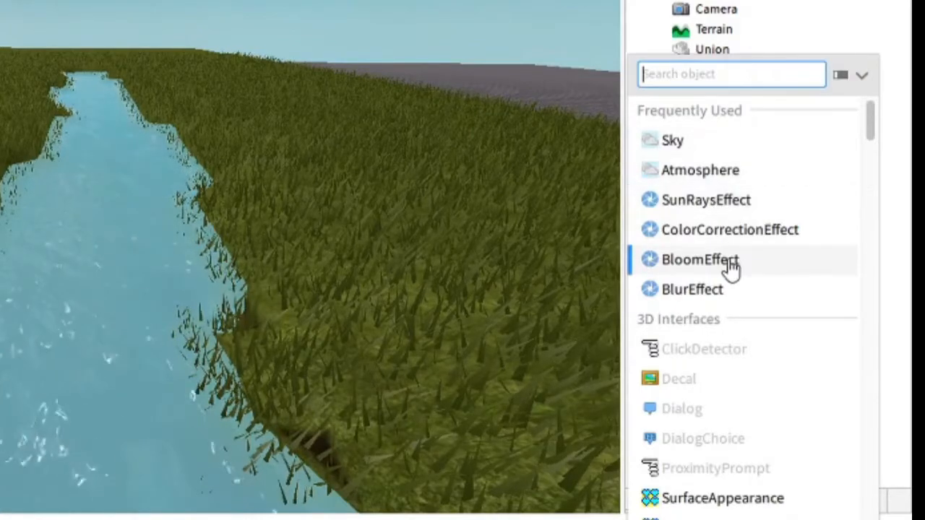
click(692, 289)
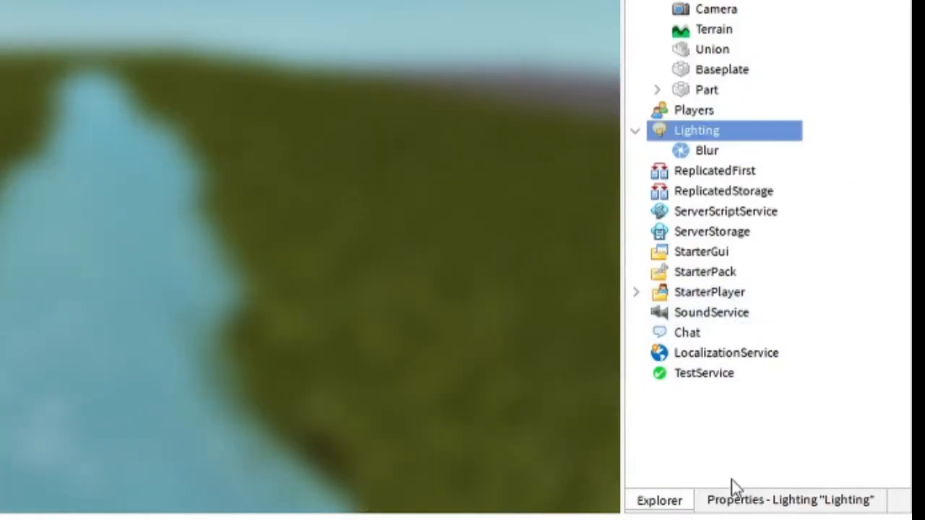
click(737, 500)
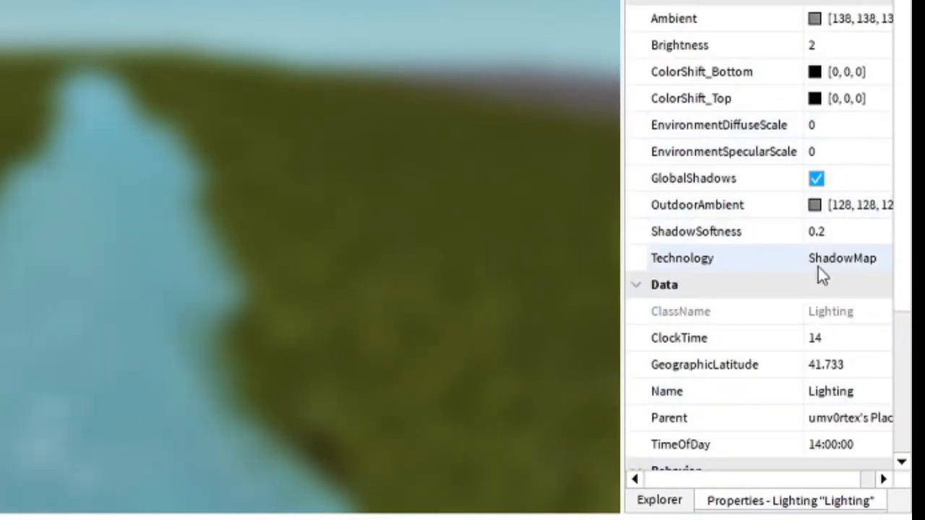
click(678, 503)
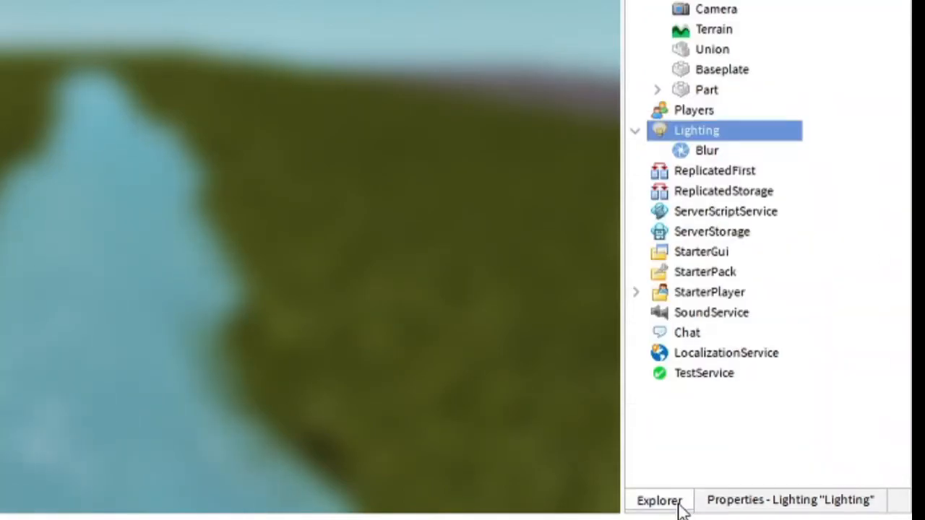
click(694, 150)
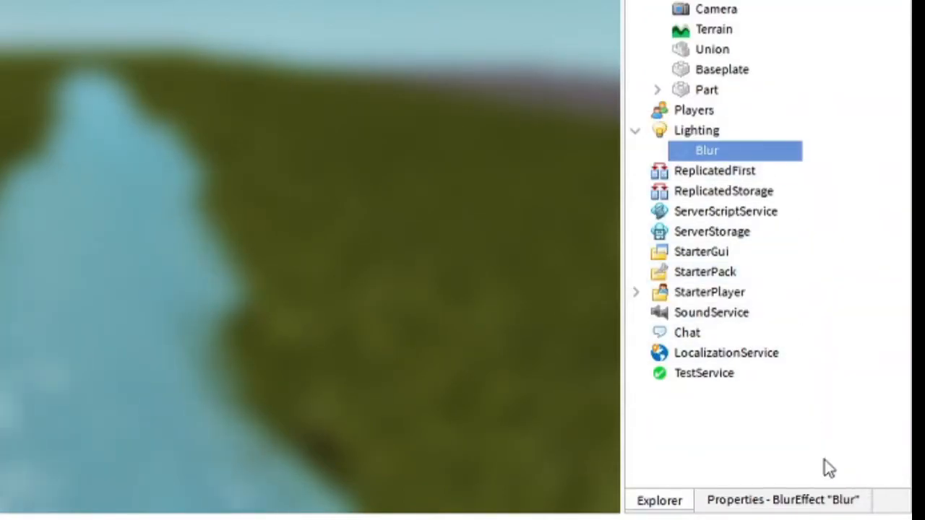
Set the Blur effect's Size to 6
click(827, 501)
click(830, 157)
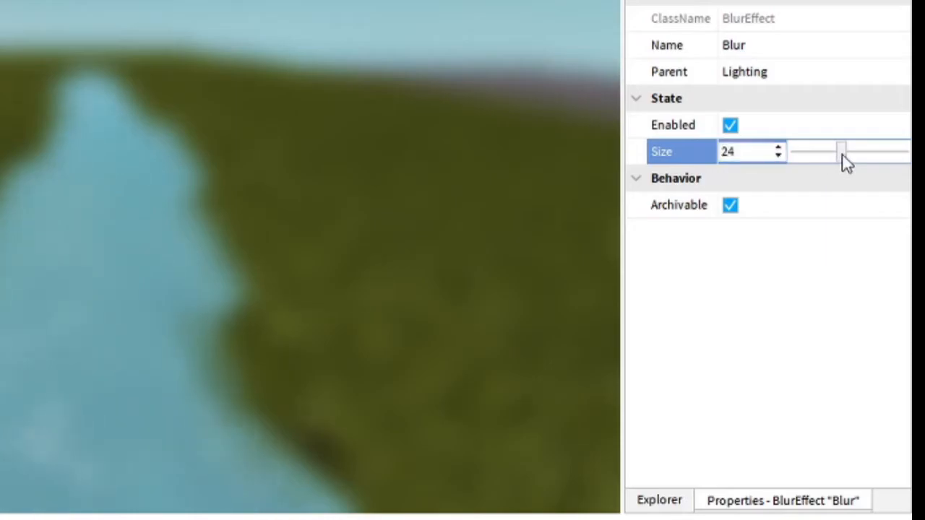
drag(823, 157, 808, 153)
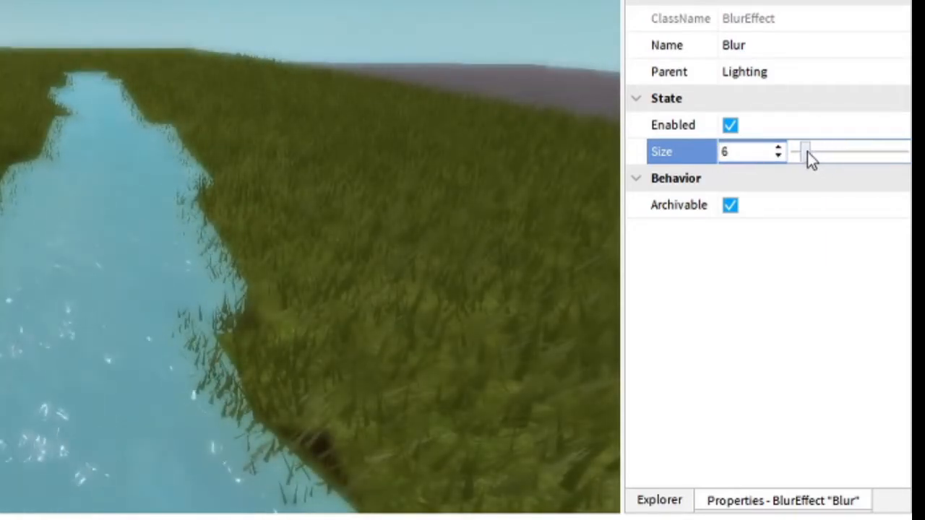
mouse_move(243, 206)
right_down()
mouse_move(253, 198)
mouse_move(244, 207)
right_up()
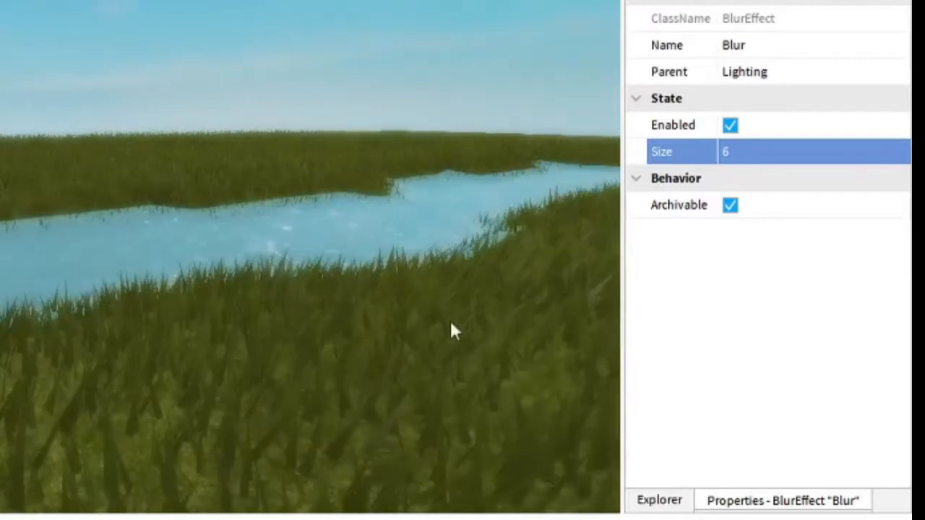
Insert a SunRaysEffect into Lighting and open its properties
click(660, 500)
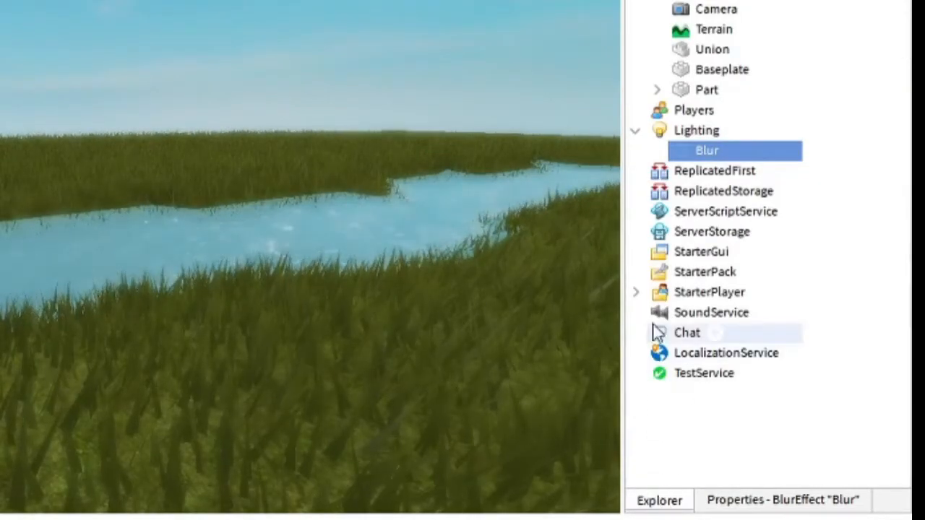
click(731, 130)
click(737, 207)
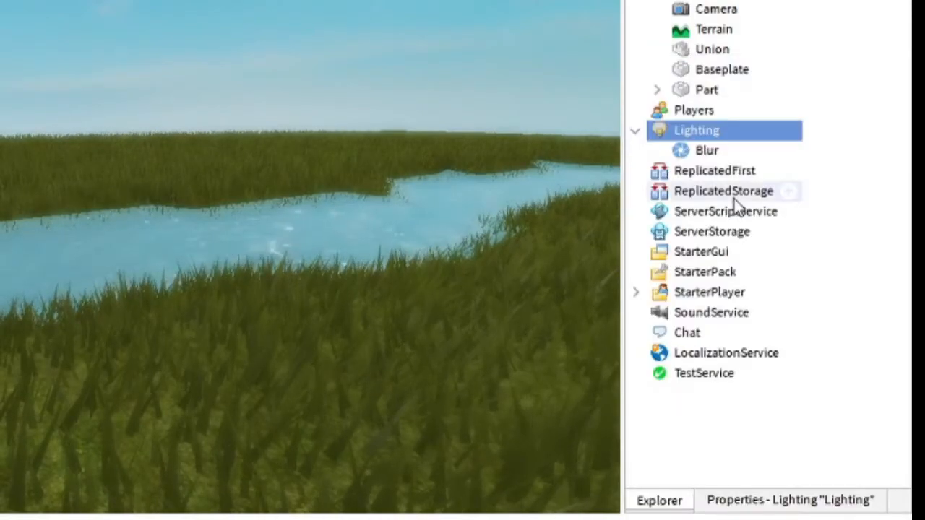
click(691, 174)
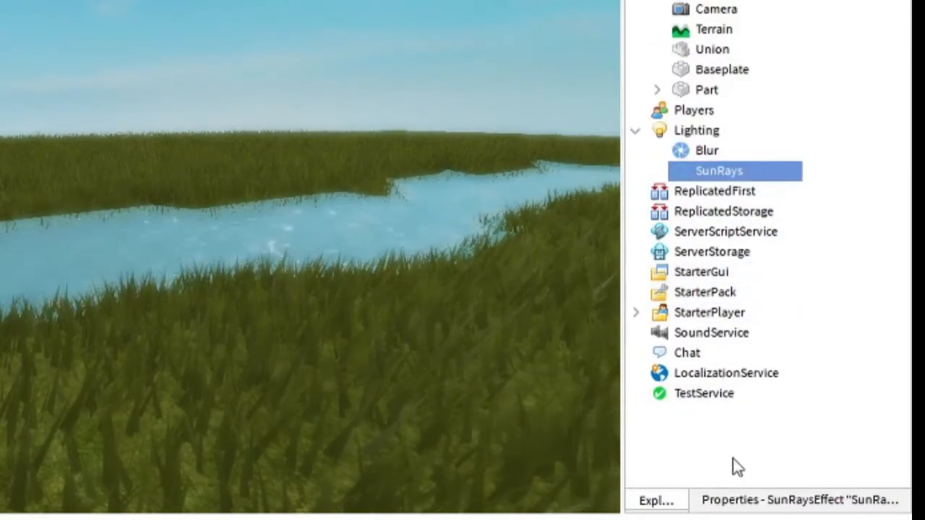
click(737, 500)
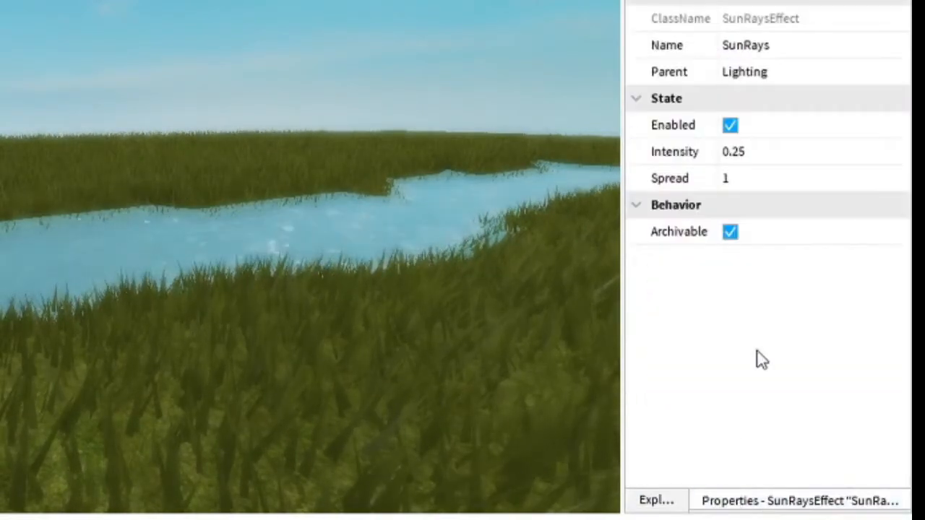
Set the SunRays Intensity to 0.429
click(792, 186)
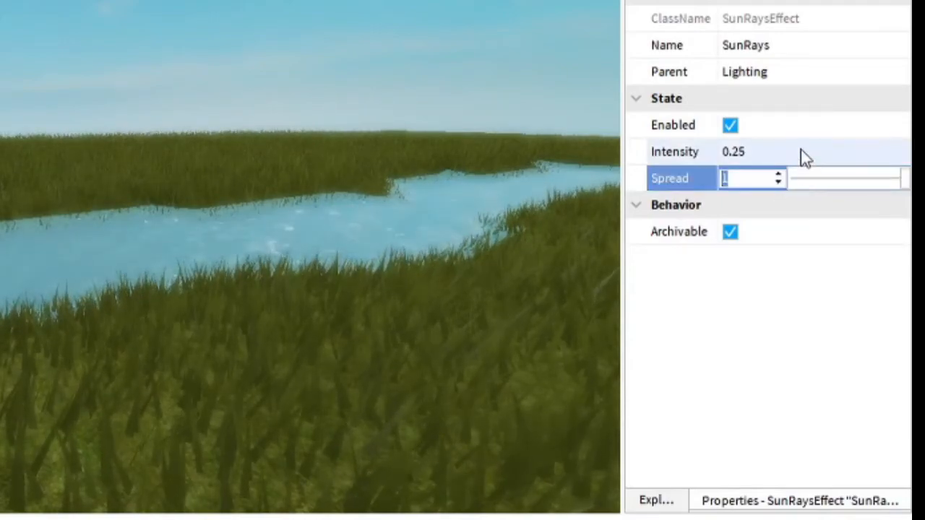
click(802, 154)
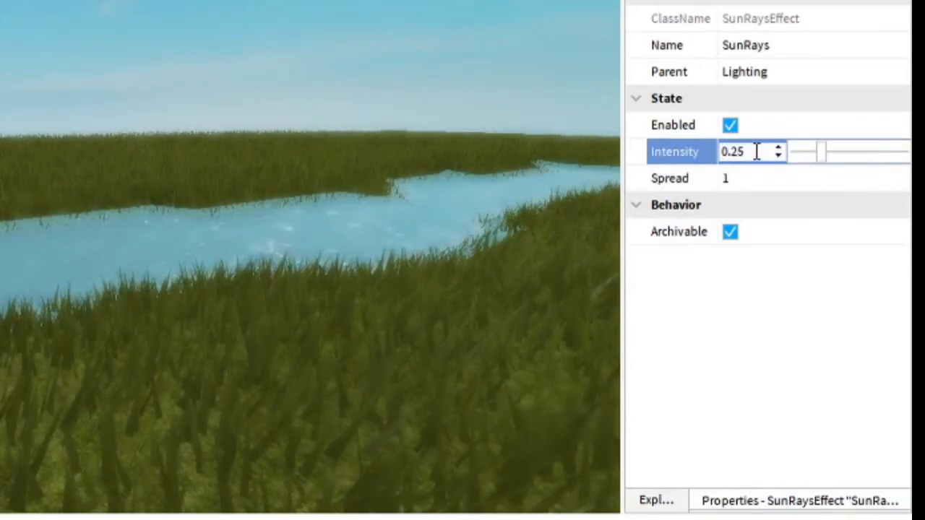
drag(825, 157, 833, 158)
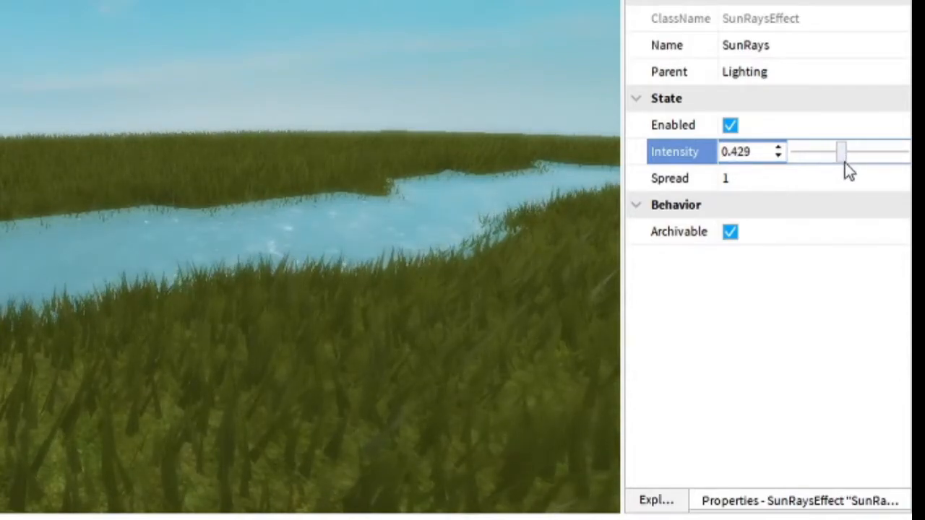
right_drag(431, 289, 474, 279)
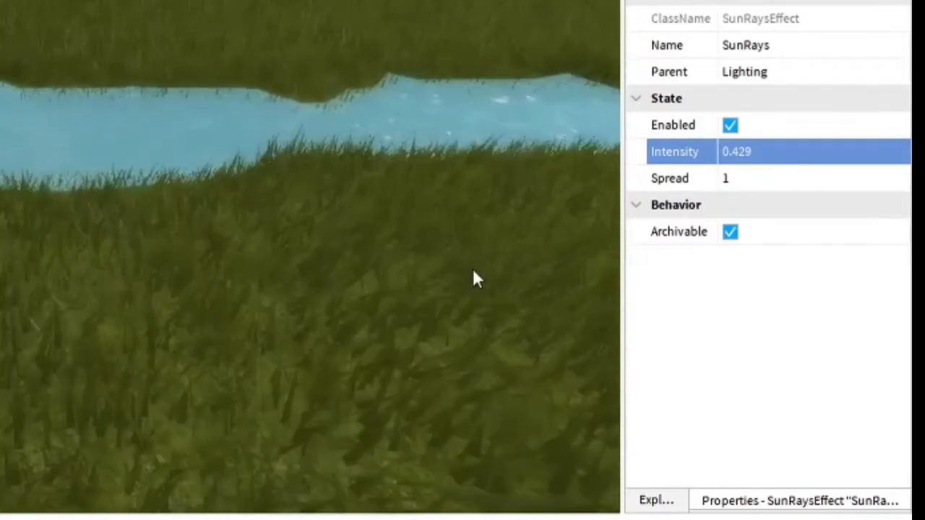
Set Lighting's TimeOfDay to 06:30:00, trying several morning times first
click(656, 500)
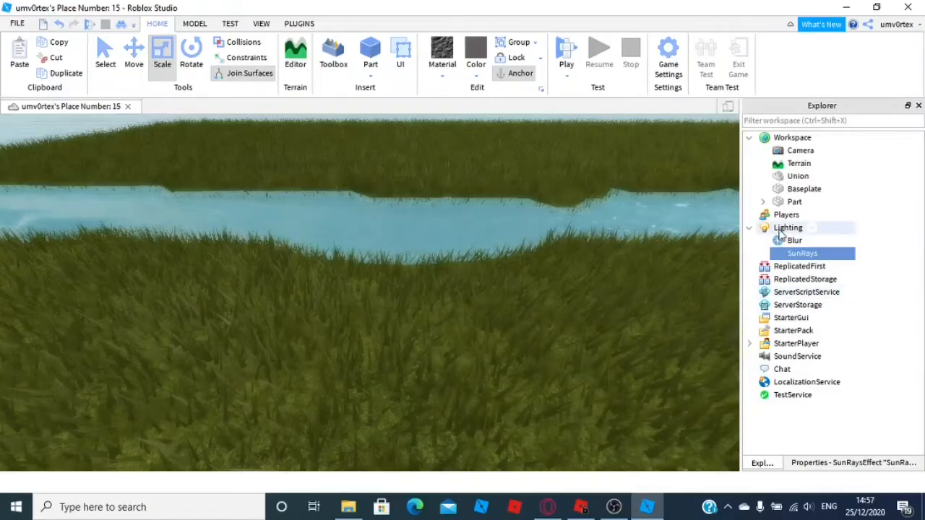
click(783, 229)
click(843, 462)
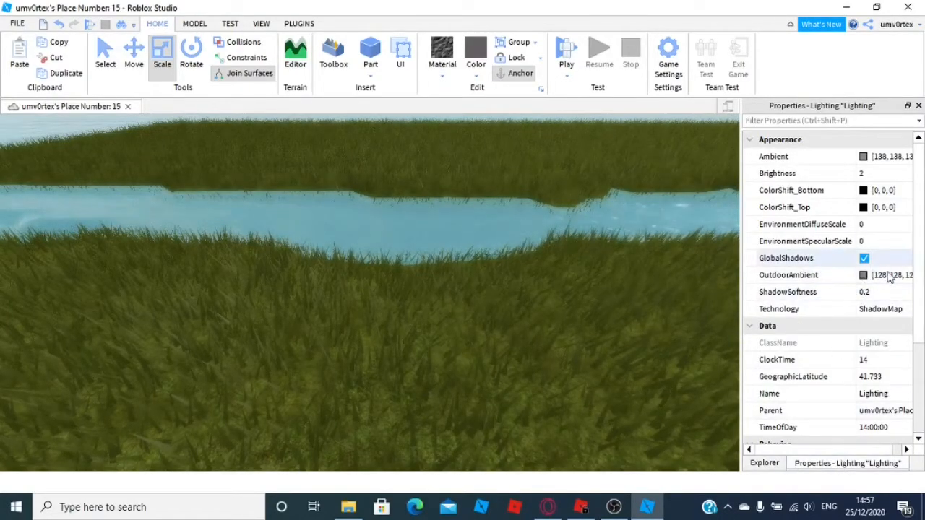
click(875, 427)
click(865, 426)
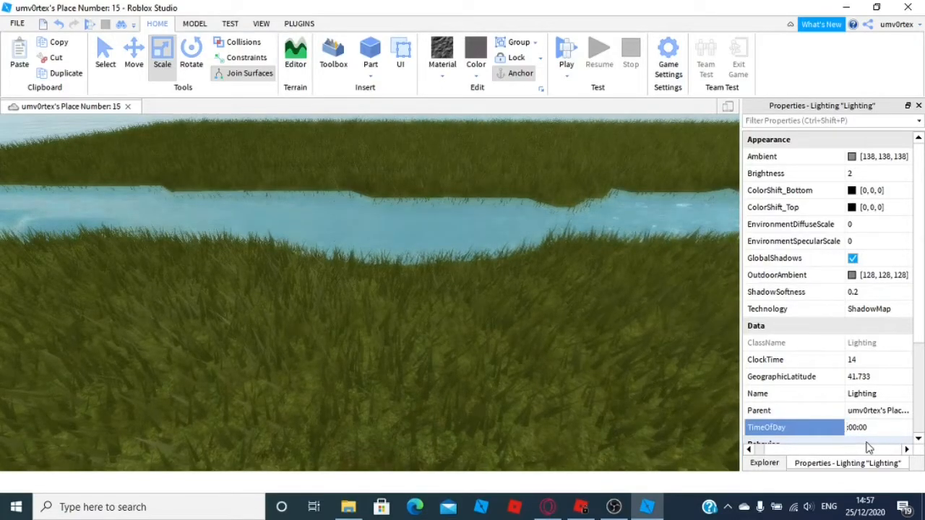
key(Return)
right_drag(654, 327, 655, 327)
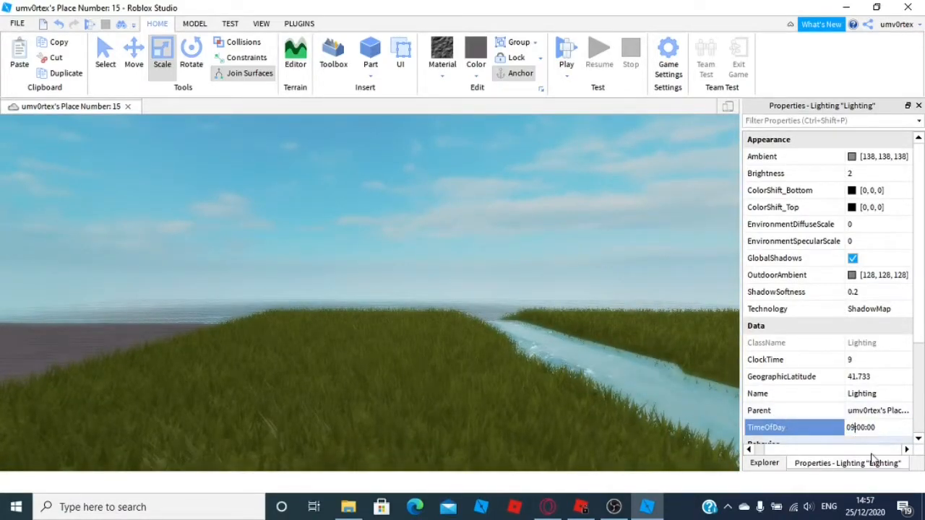
key(Return)
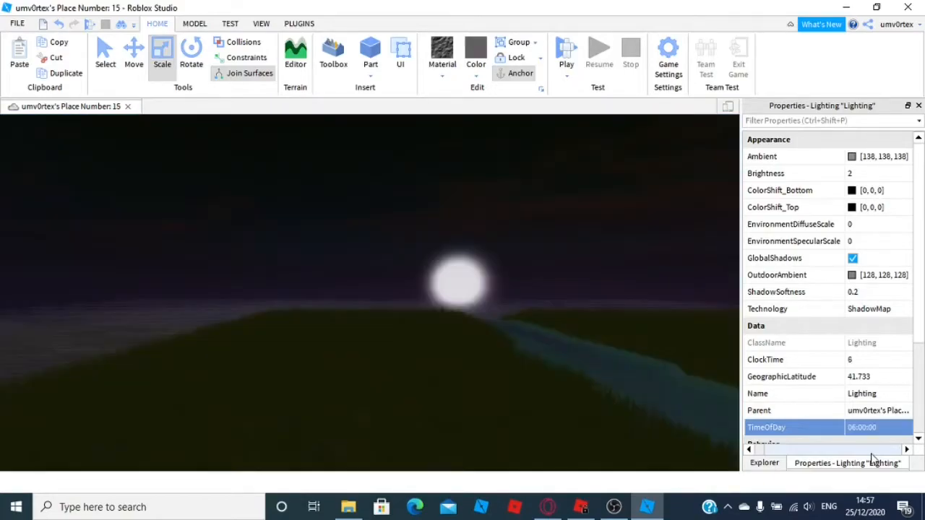
right_drag(654, 348, 653, 345)
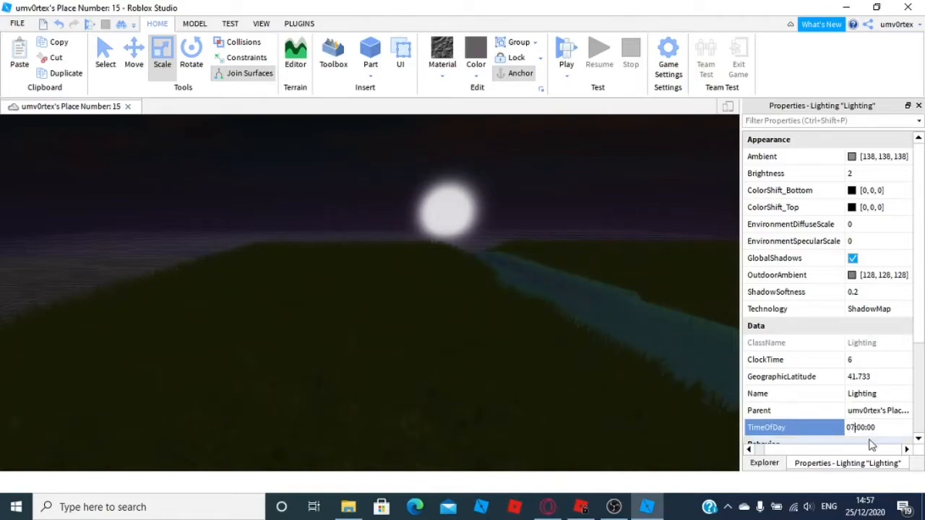
key(Return)
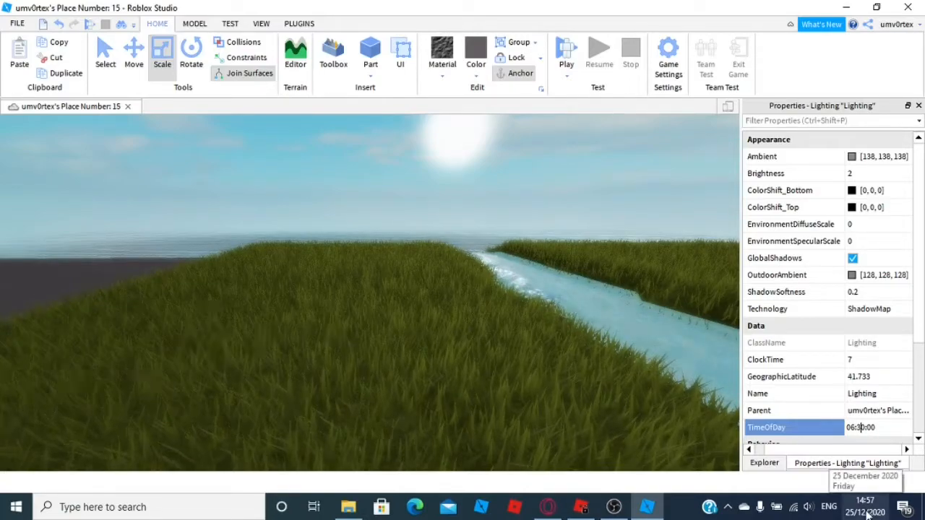
key(Return)
Examine the landscape and river under the new morning lighting from different angles
right_drag(481, 245, 444, 268)
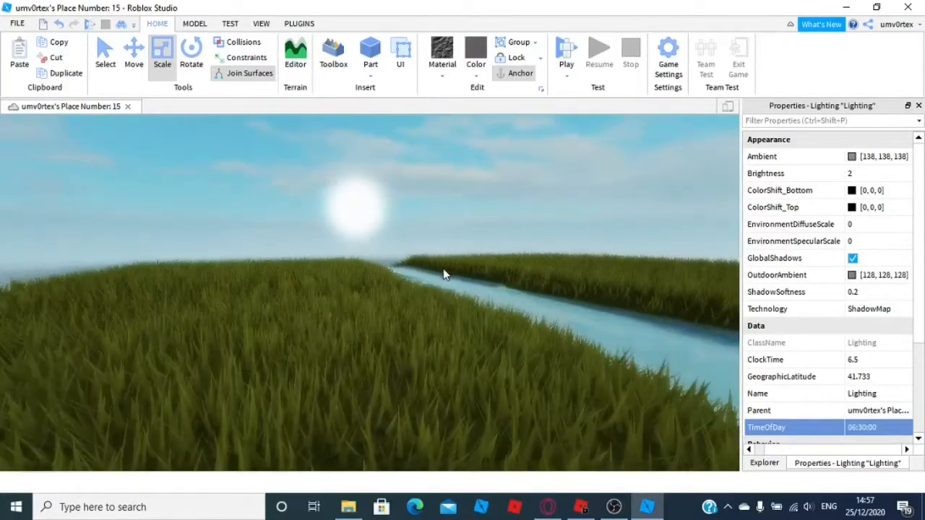
right_drag(465, 332, 468, 334)
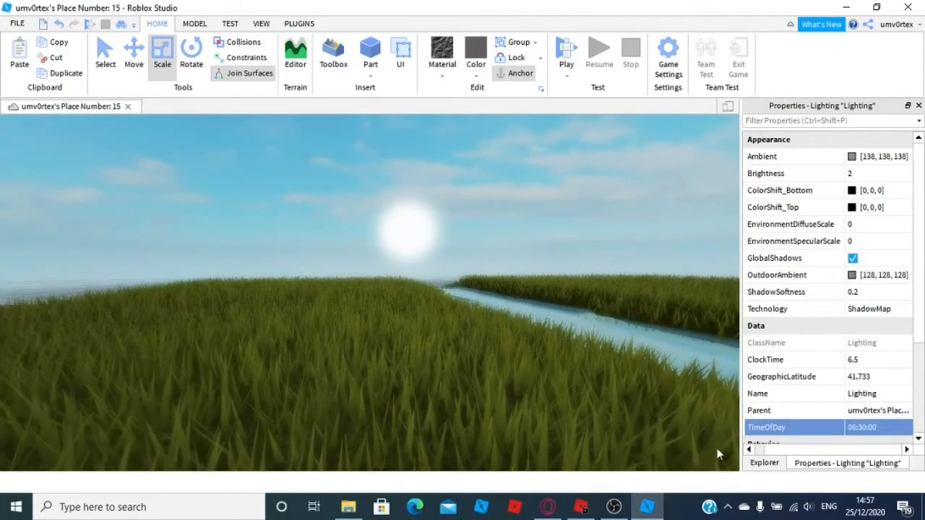
click(764, 463)
right_drag(492, 269, 494, 270)
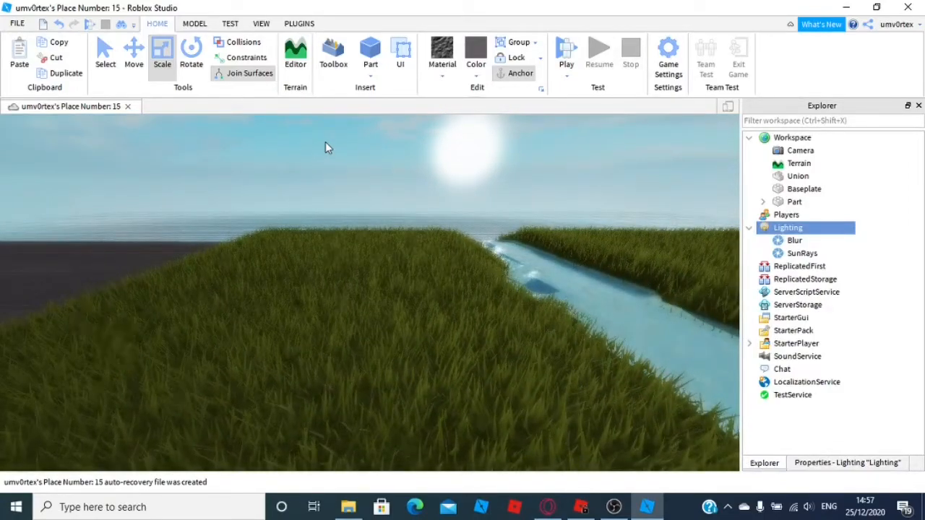
right_drag(325, 148, 367, 217)
key(a)
right_drag(367, 219, 369, 221)
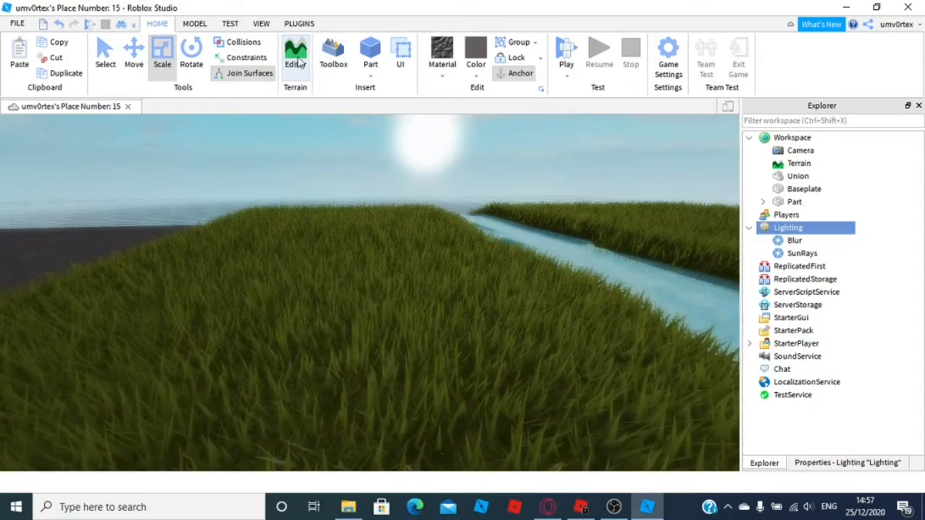
Search the Toolbox models for trees and insert a Tree model into the scene
click(337, 64)
click(173, 217)
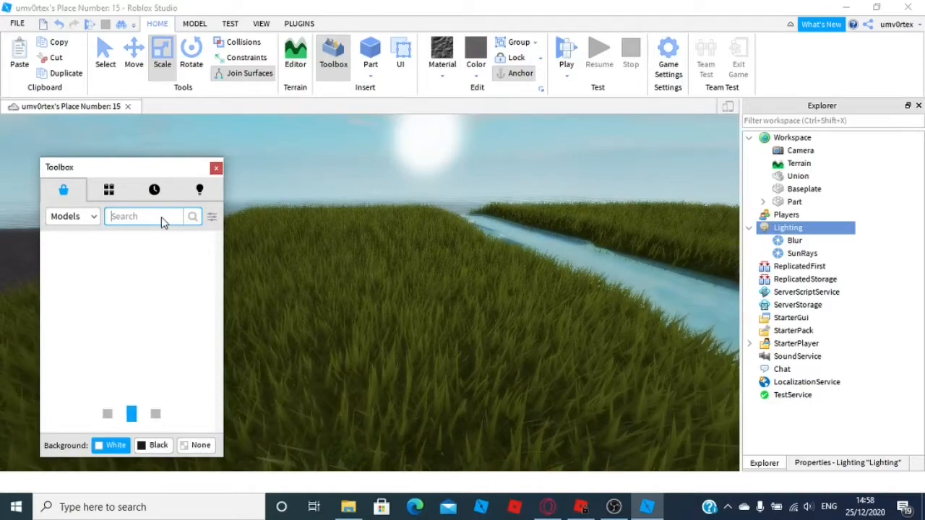
text(trees)
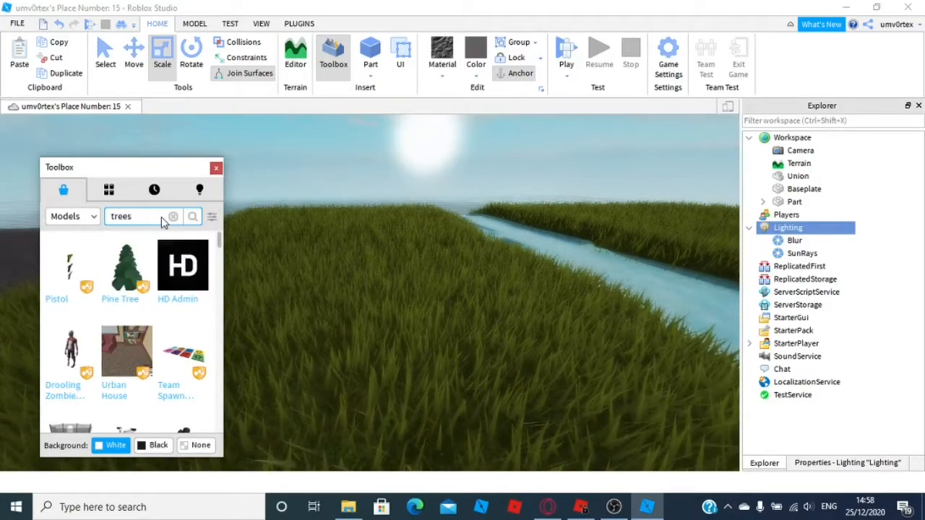
key(Return)
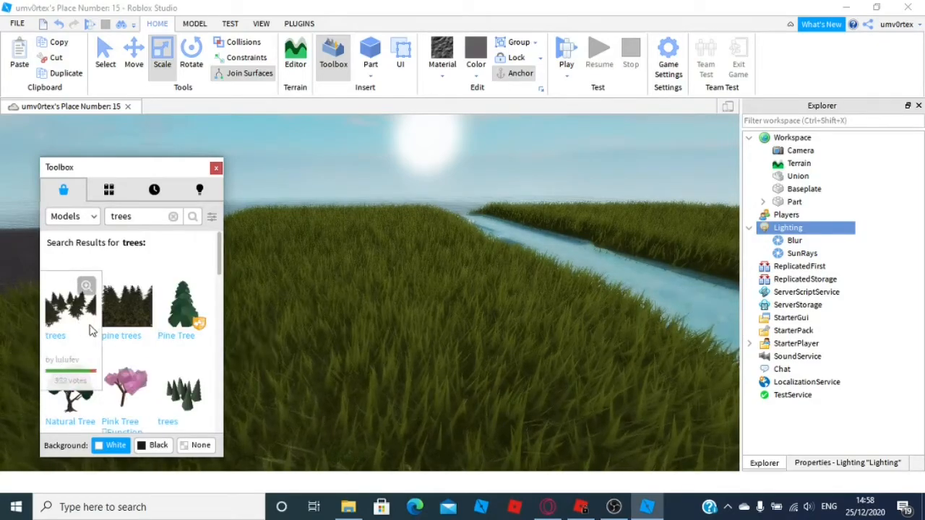
scroll(91, 331, down, 3)
scroll(120, 361, down, 3)
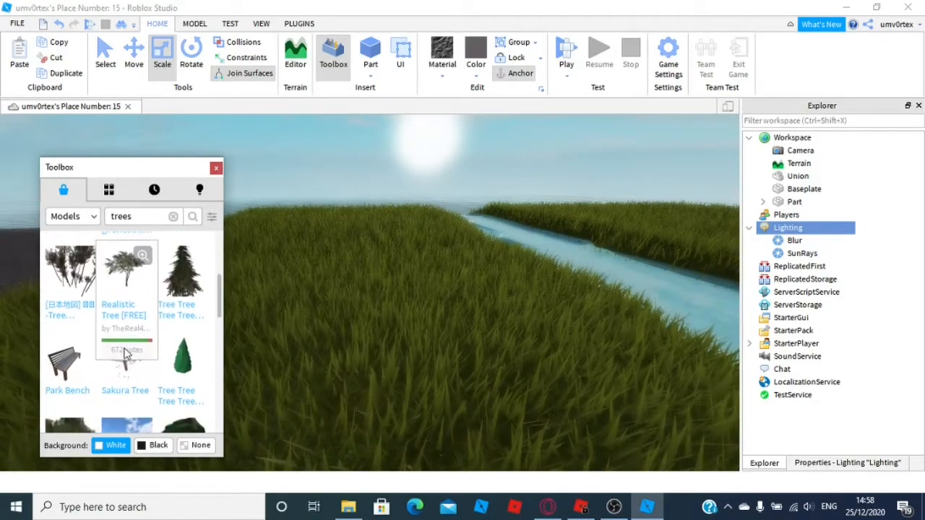
scroll(131, 315, down, 3)
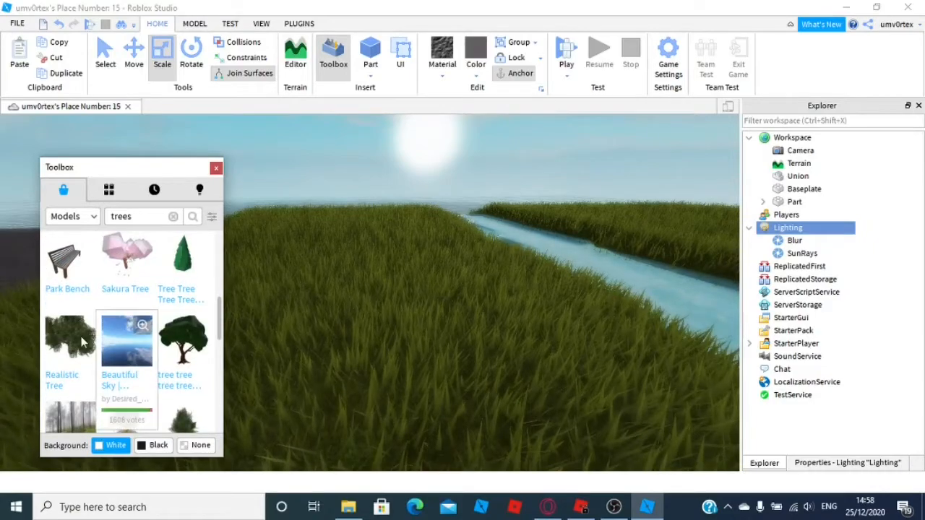
scroll(72, 345, down, 3)
scroll(81, 334, down, 3)
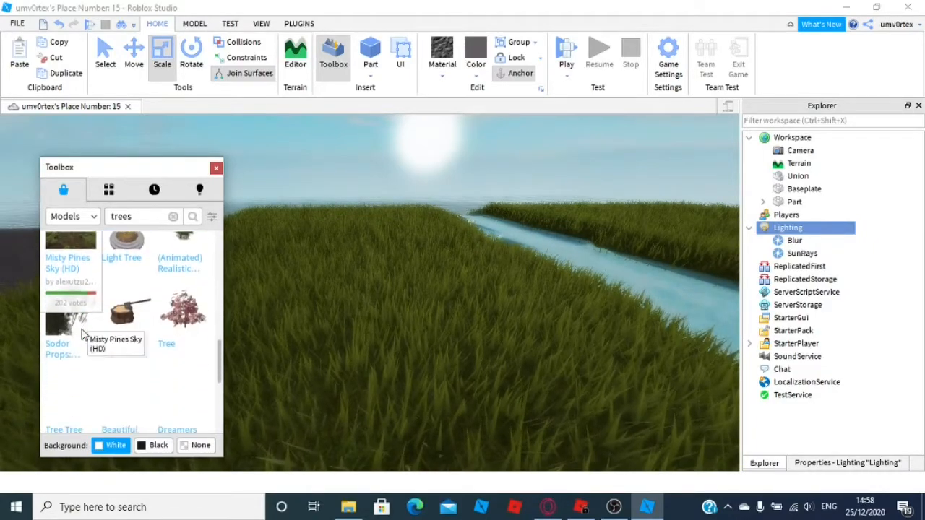
scroll(146, 345, down, 3)
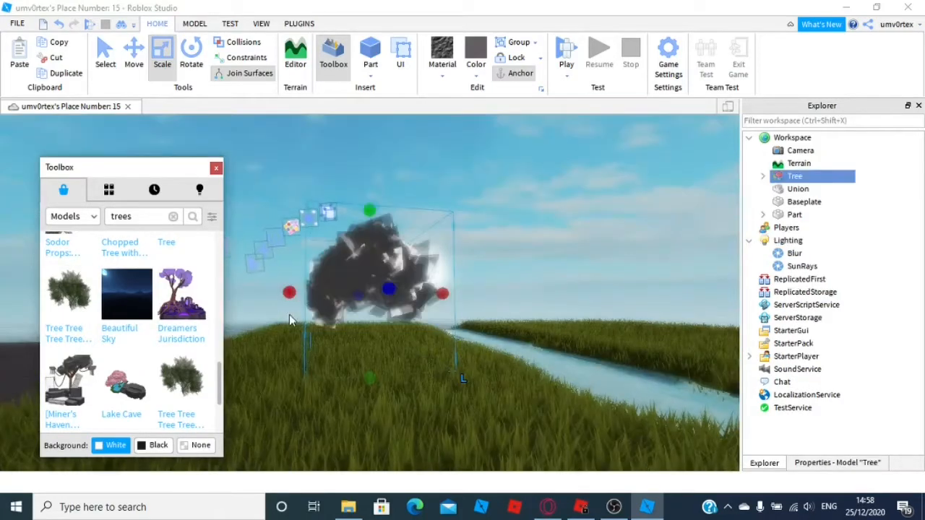
Move the inserted tree onto the grass beside the river and close the Toolbox
key(w)
right_drag(342, 298, 341, 298)
key(s)
drag(373, 284, 329, 275)
drag(331, 136, 323, 107)
right_drag(347, 208, 348, 208)
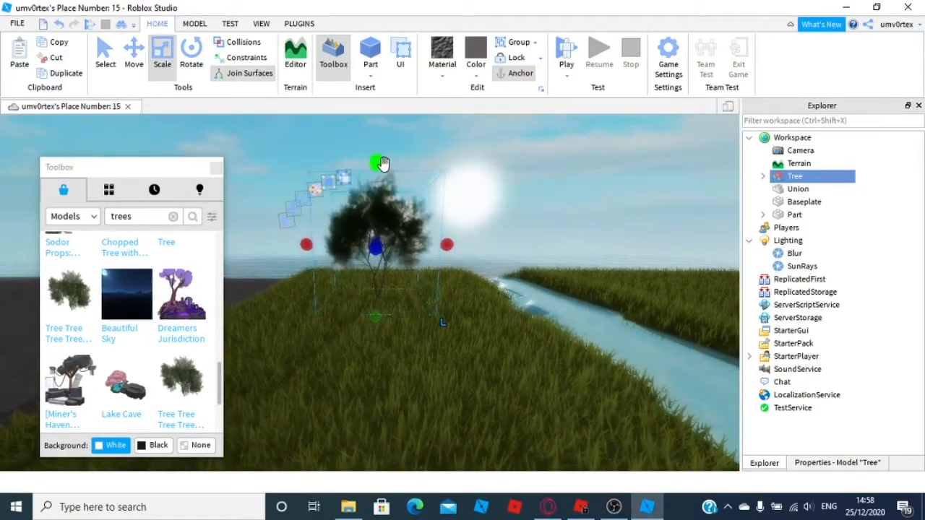
click(215, 168)
Duplicate the tree and place the copy on the far bank of the river
key(ctrl+d)
drag(373, 266, 479, 252)
right_drag(408, 295, 478, 253)
drag(479, 253, 520, 245)
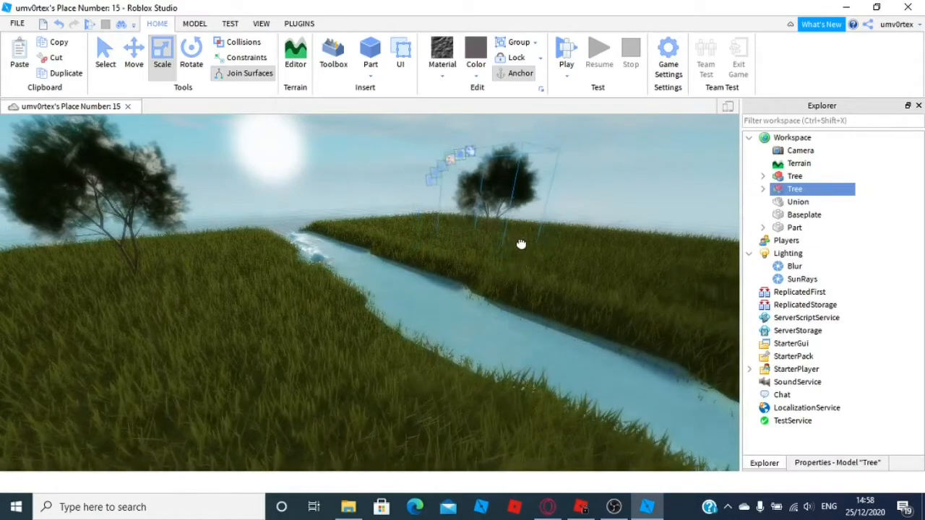
Duplicate a tree again and move the new copy to another spot on the grass
key(ctrl+d)
drag(491, 206, 411, 305)
right_drag(462, 260, 411, 305)
drag(411, 305, 299, 264)
key(s)
right_drag(353, 269, 254, 217)
Make two more tree duplicates and spread them across the grass near the river
key(ctrl+d)
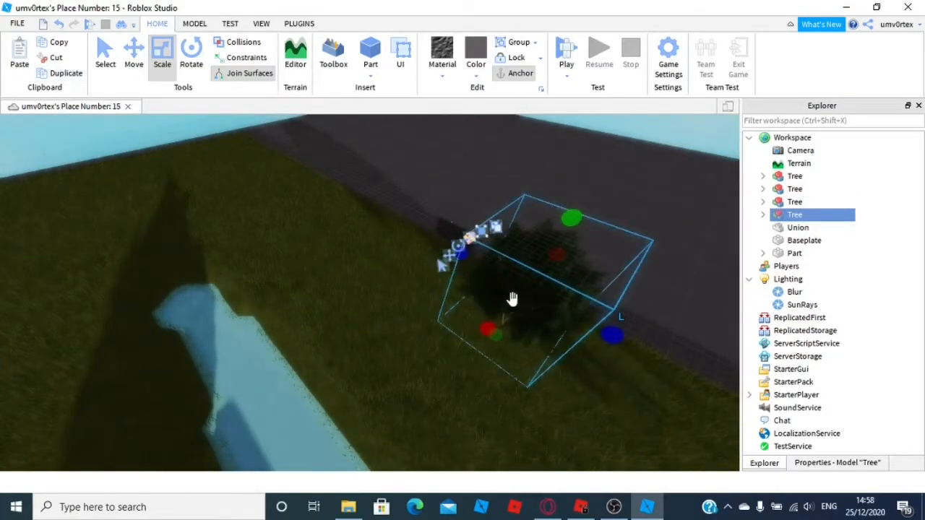
drag(526, 301, 285, 202)
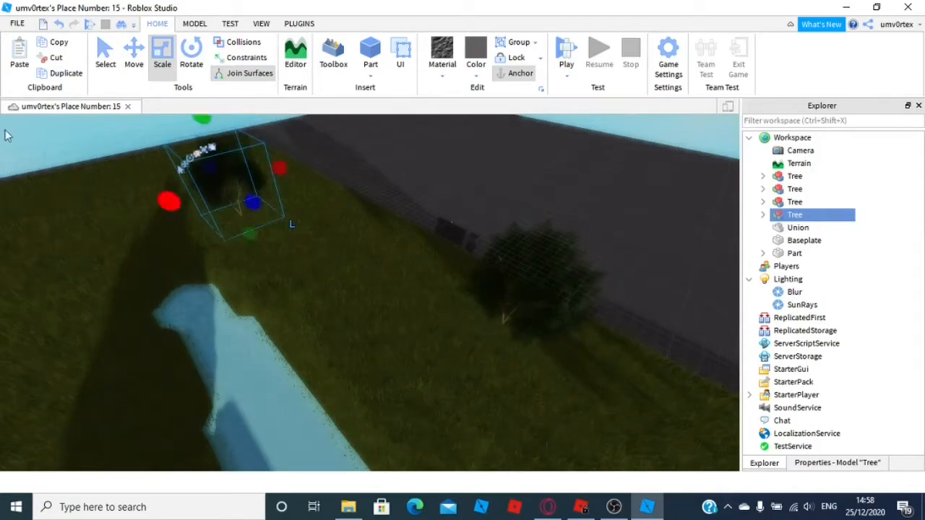
click(65, 73)
drag(233, 185, 66, 276)
right_drag(209, 267, 174, 258)
key(d)
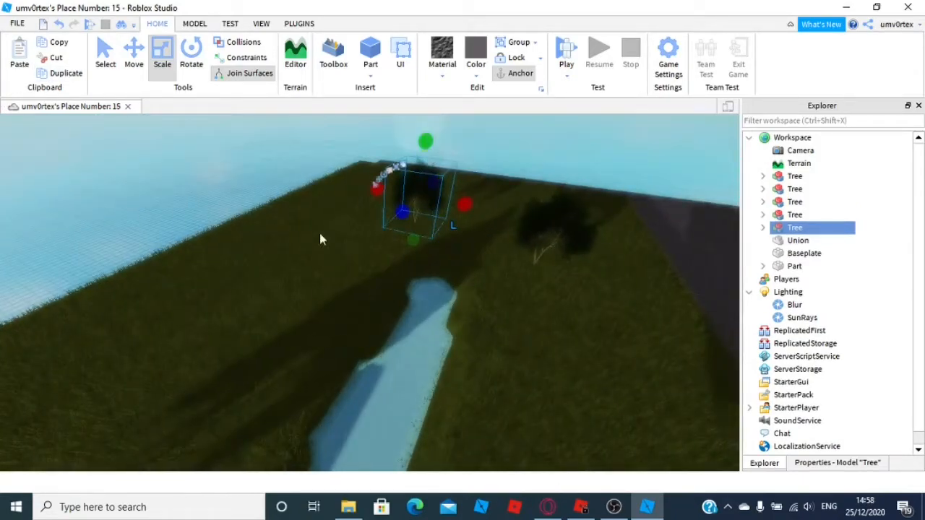
click(375, 235)
right_drag(294, 248, 254, 165)
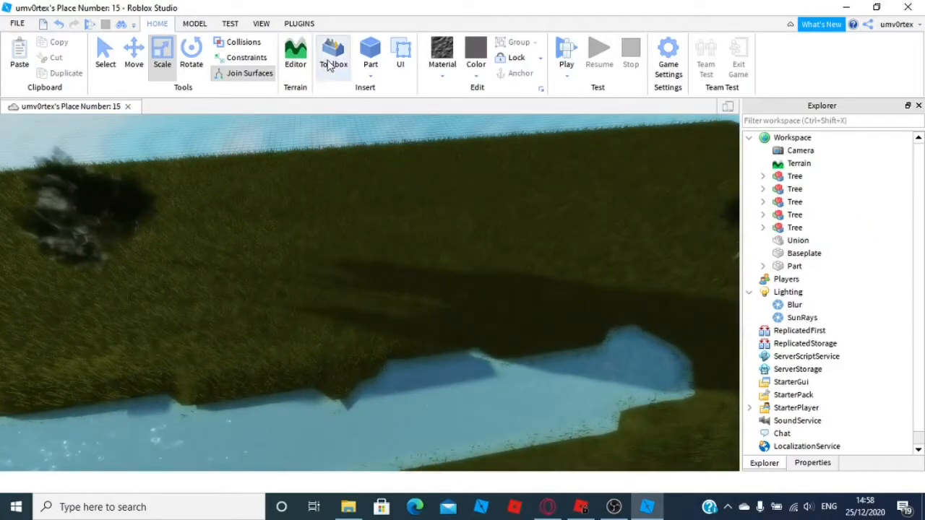
Insert the Realistic Tree [FREE] model from the Toolbox's tree search results and close the Toolbox
click(330, 57)
scroll(133, 365, down, 5)
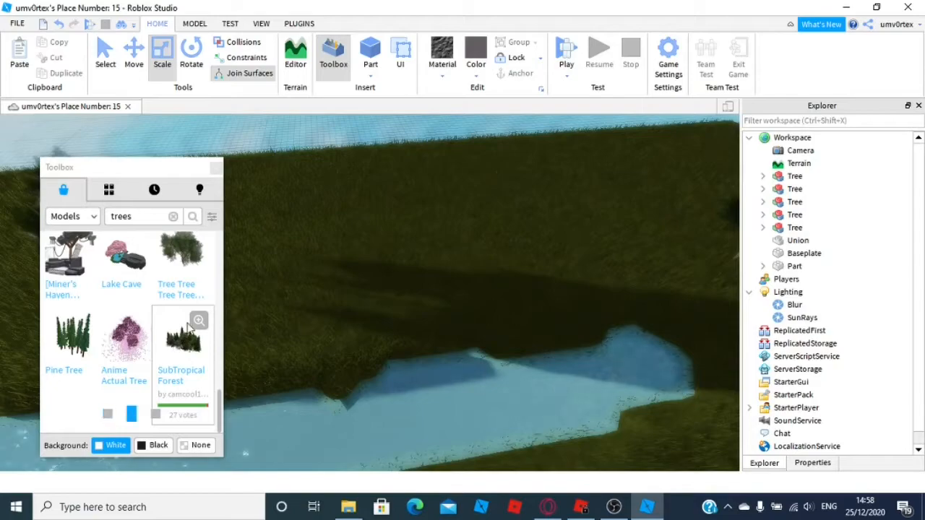
scroll(188, 326, up, 8)
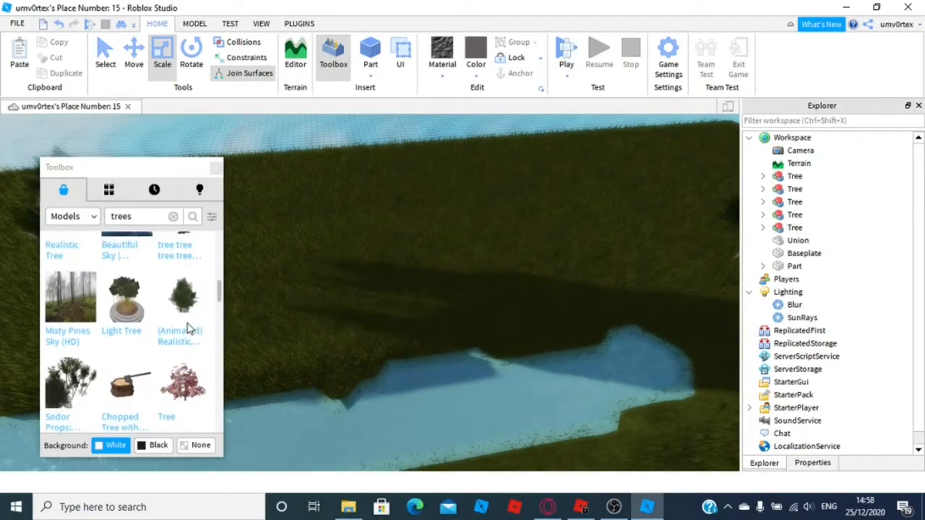
scroll(189, 328, up, 2)
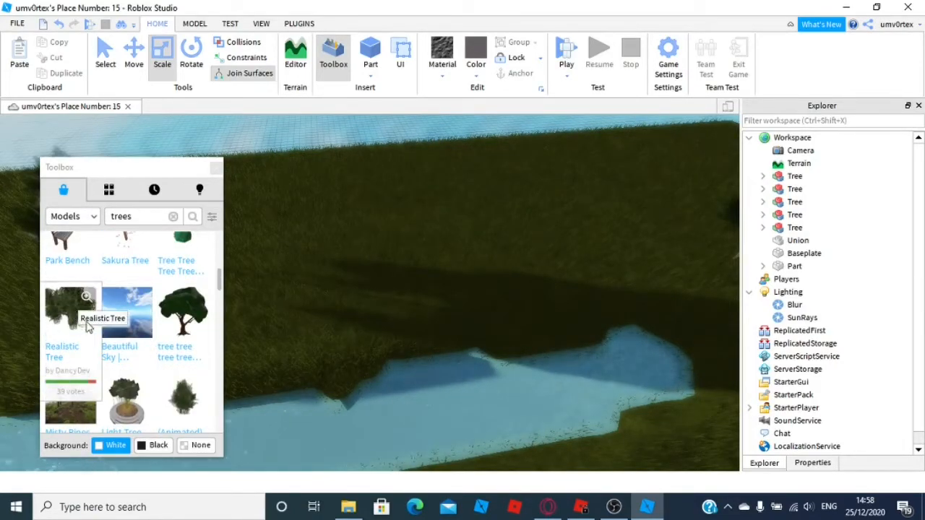
scroll(82, 327, up, 4)
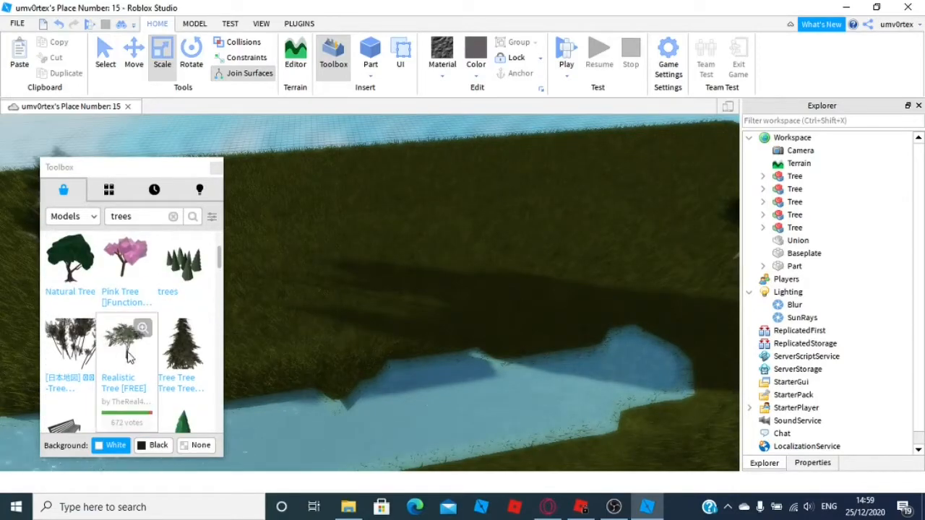
click(134, 352)
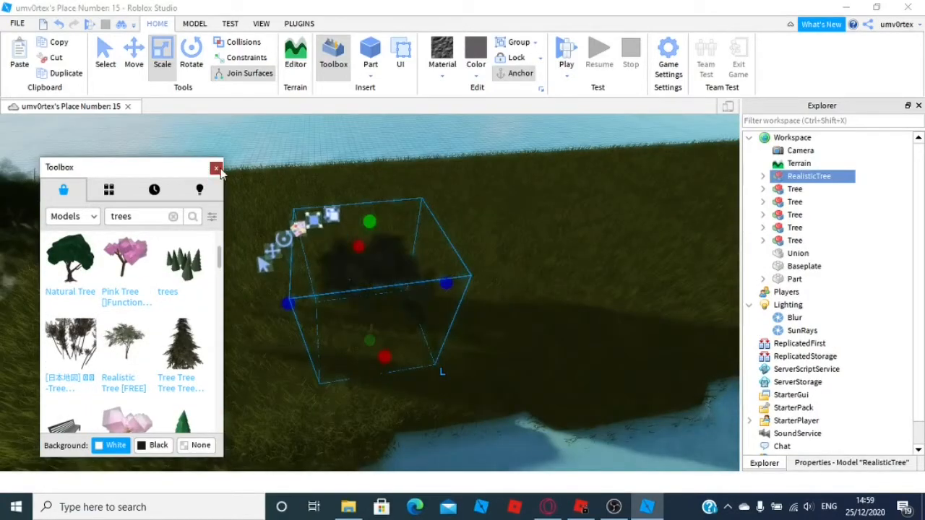
click(217, 169)
Move the realistic tree onto the grass near the river
right_drag(442, 268, 442, 267)
drag(419, 180, 436, 110)
scroll(441, 174, down, 5)
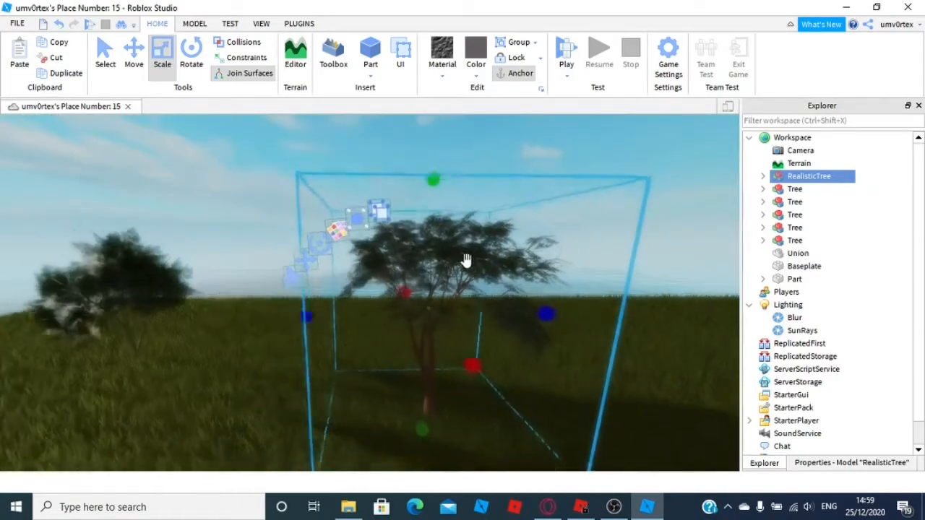
scroll(466, 261, down, 3)
right_drag(489, 316, 489, 315)
scroll(489, 315, down, 3)
drag(514, 302, 446, 282)
right_drag(446, 282, 446, 281)
drag(445, 282, 492, 260)
click(551, 319)
right_drag(551, 319, 550, 317)
Insert a new part at the edge of the grass and scale it into a large wall along the map border
scroll(549, 318, up, 4)
scroll(549, 318, up, 3)
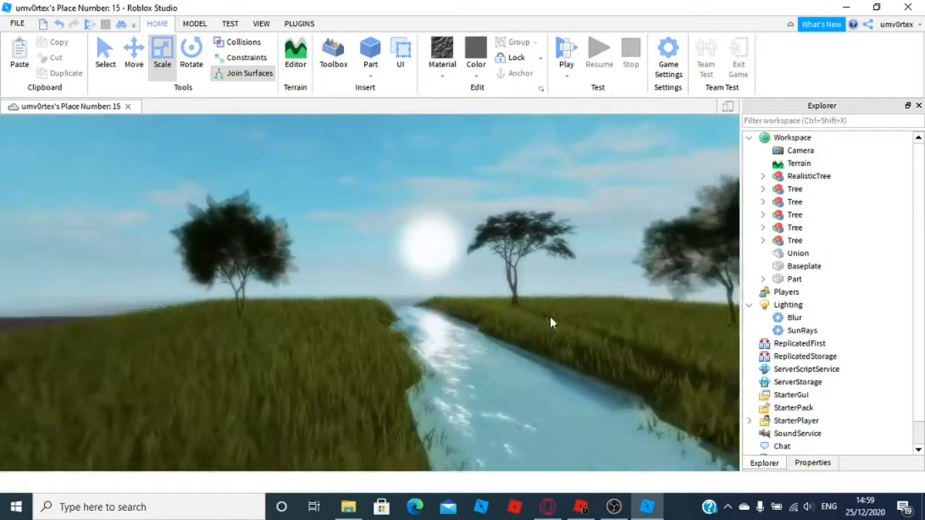
scroll(472, 294, up, 5)
scroll(417, 280, down, 3)
right_drag(474, 283, 474, 284)
scroll(556, 254, up, 10)
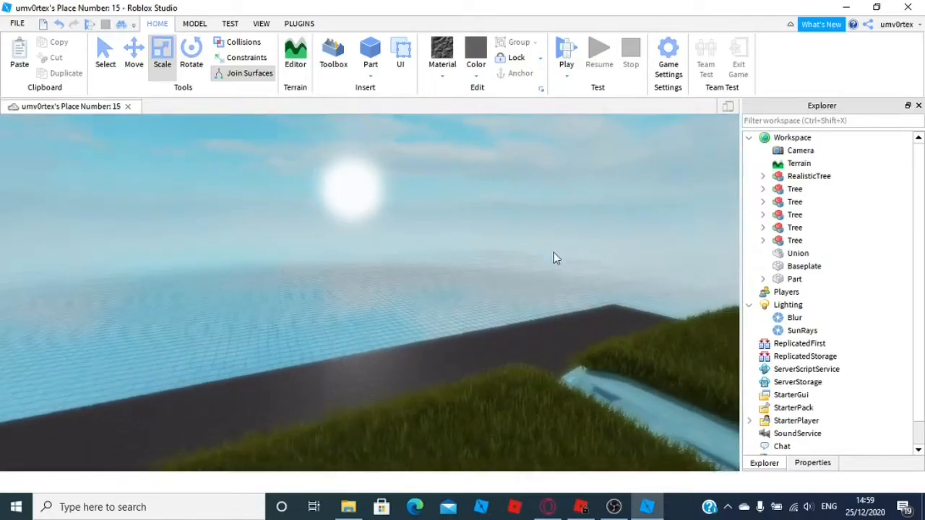
right_drag(555, 258, 474, 237)
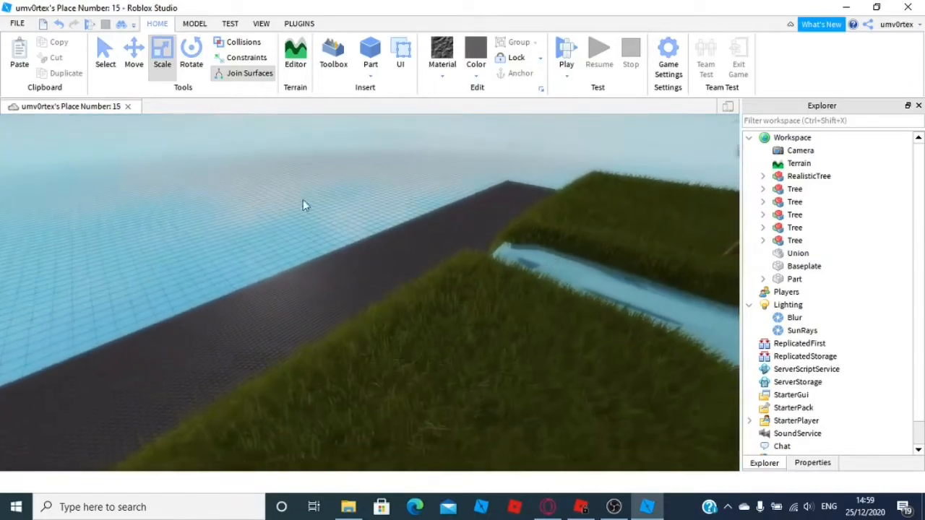
click(370, 54)
scroll(365, 298, up, 5)
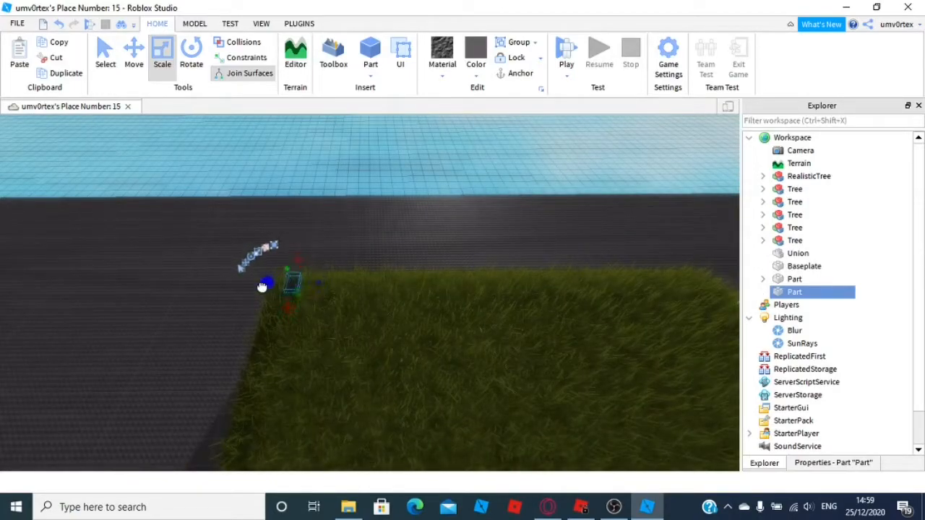
drag(315, 287, 394, 117)
right_drag(388, 127, 376, 177)
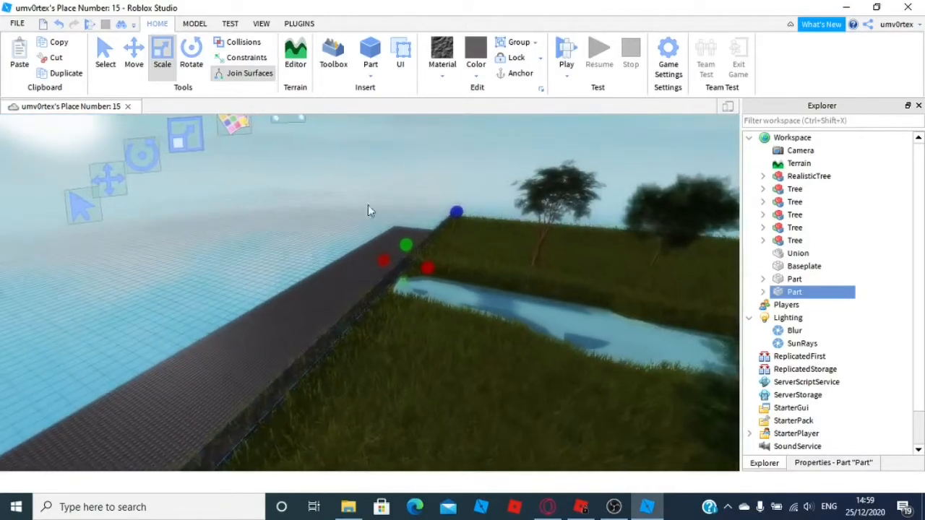
drag(407, 250, 392, 148)
right_drag(400, 224, 508, 265)
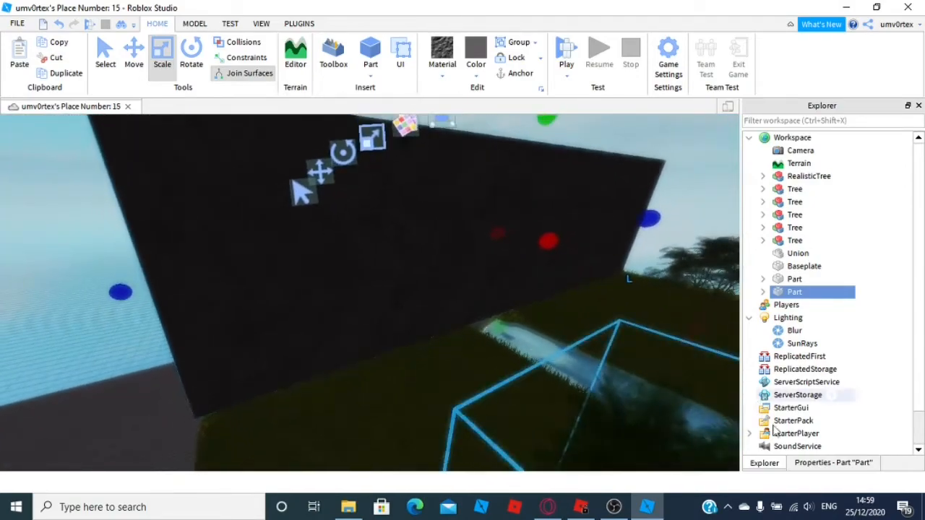
Make the wall invisible by setting its Transparency to 1
click(804, 463)
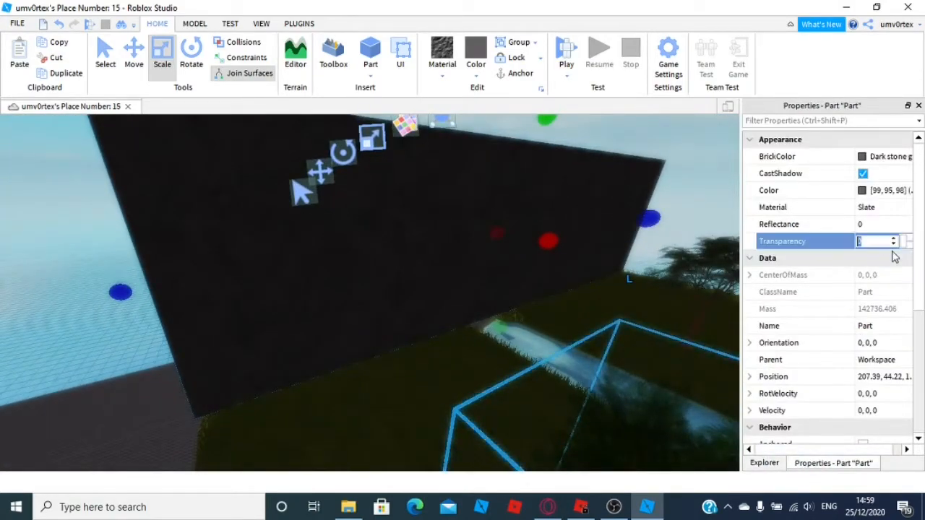
drag(903, 241, 923, 246)
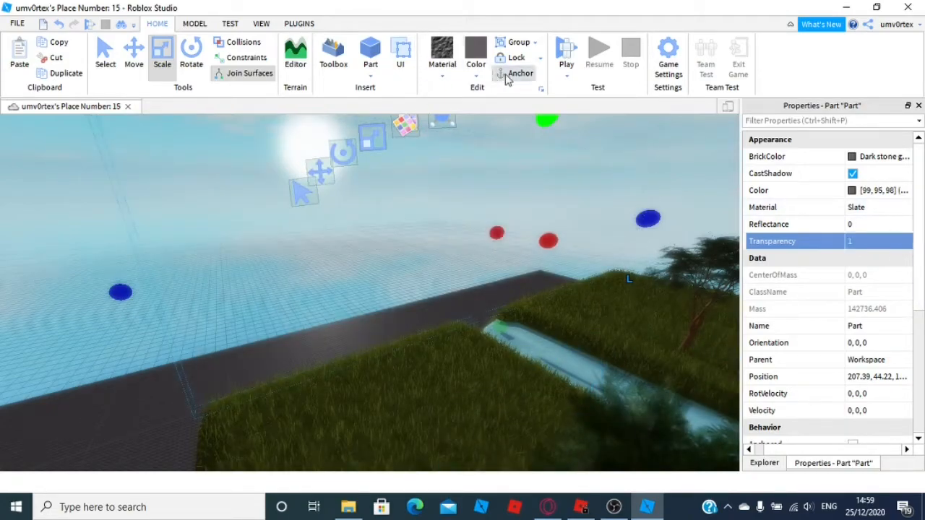
click(136, 354)
right_drag(137, 354, 293, 330)
Start a play test of the place
key(a)
key(w)
key(w)
key(w)
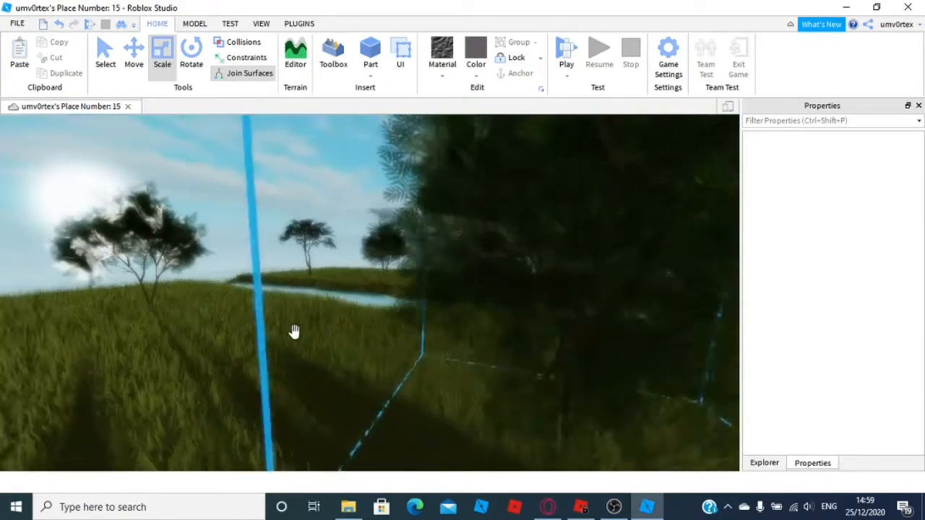
key(w)
right_drag(391, 327, 391, 327)
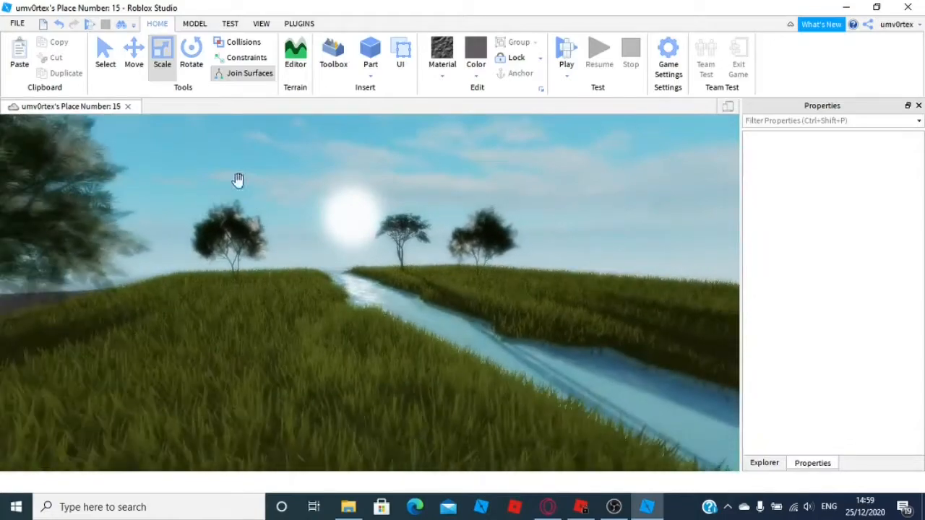
click(89, 29)
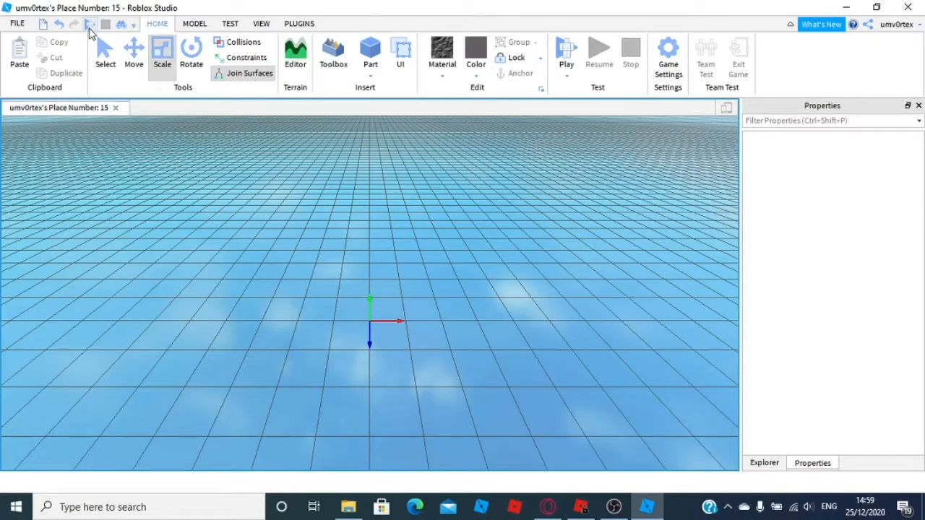
click(88, 27)
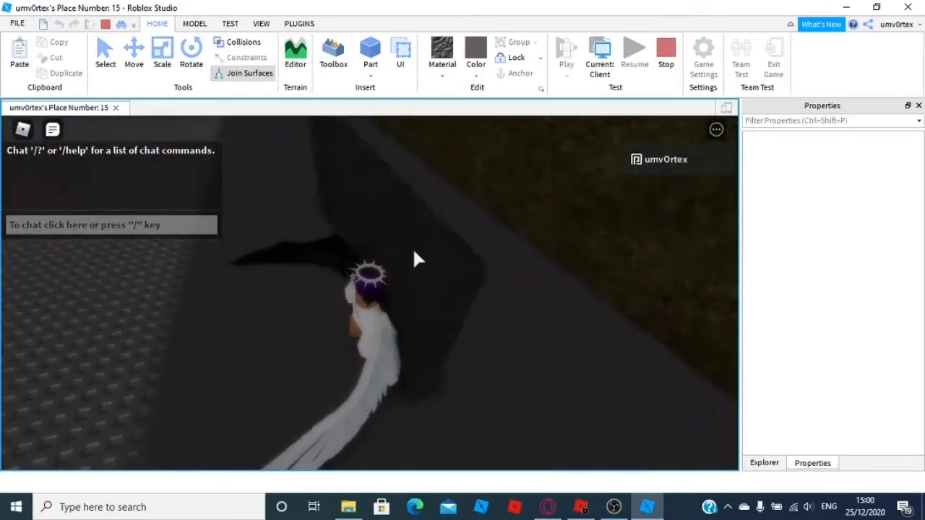
Walk the character across the grass and through the river to examine the scene
key(w)
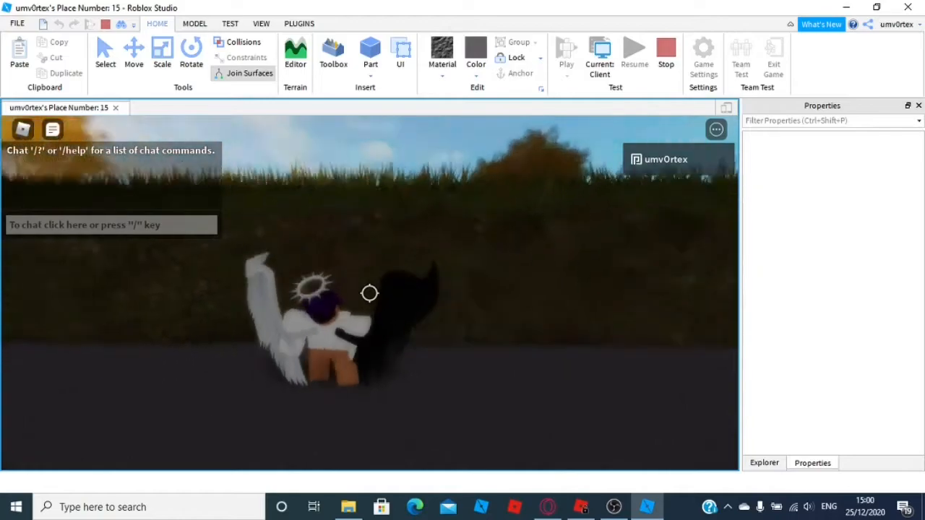
key(w)
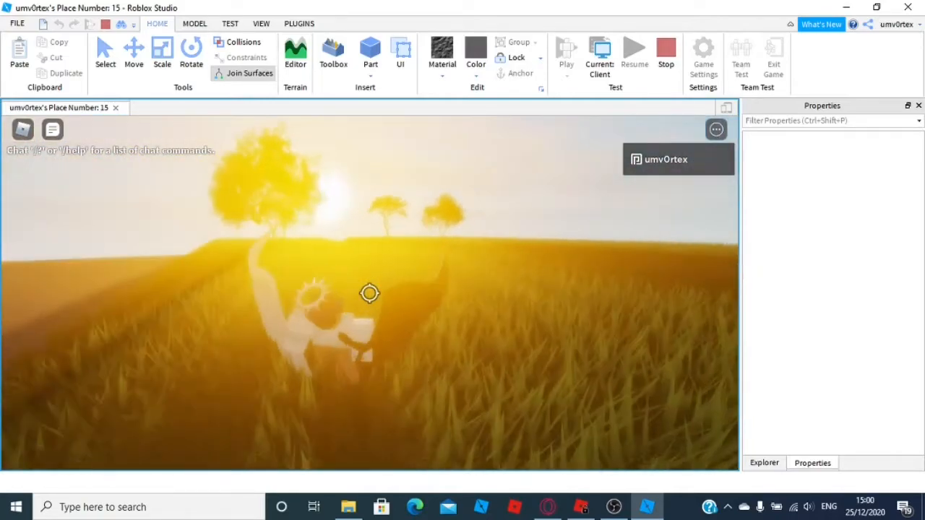
key(w)
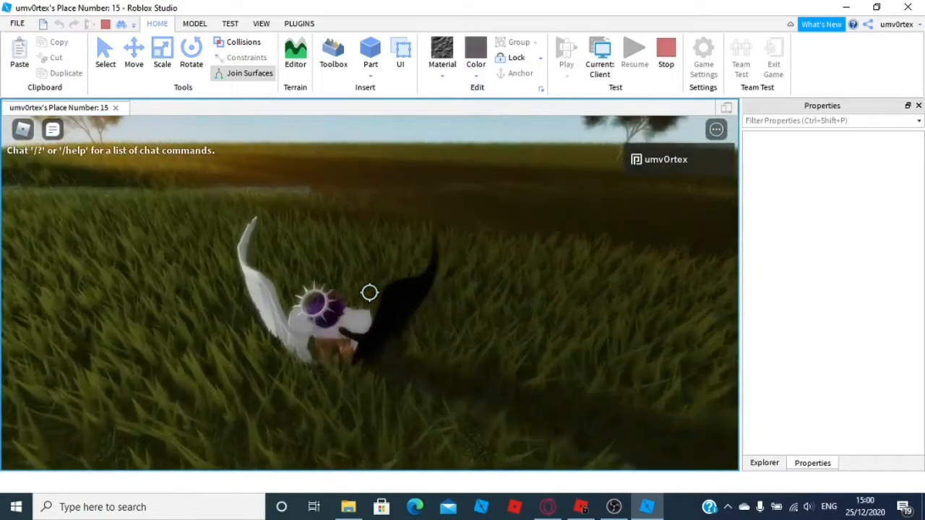
key(shift)
key(w)
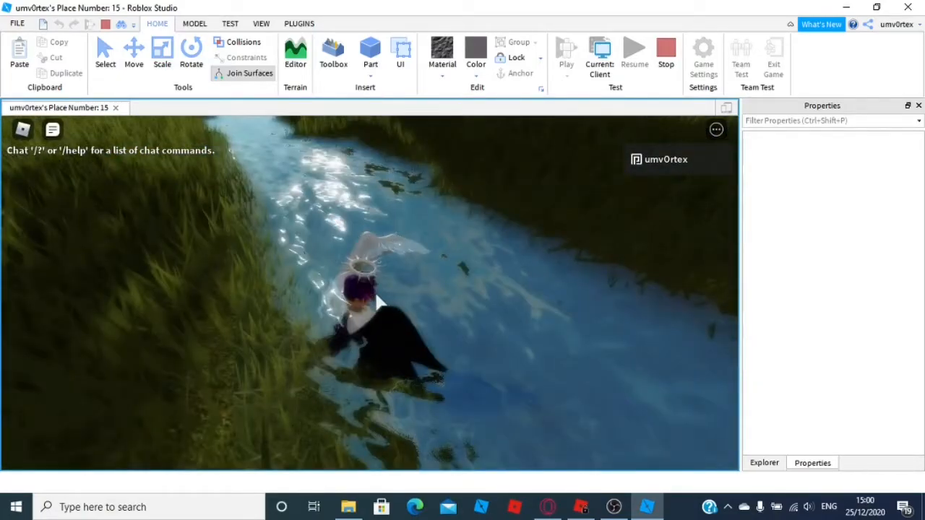
key(w)
right_drag(376, 294, 375, 294)
key(w)
key(s)
key(w)
key(s)
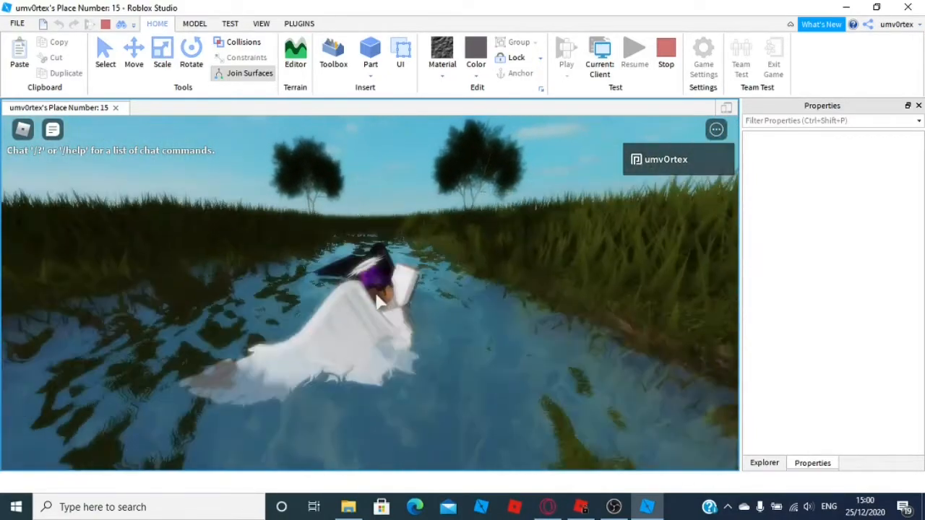
key(w)
key(a)
key(w)
key(s)
right_drag(378, 325, 380, 325)
key(s)
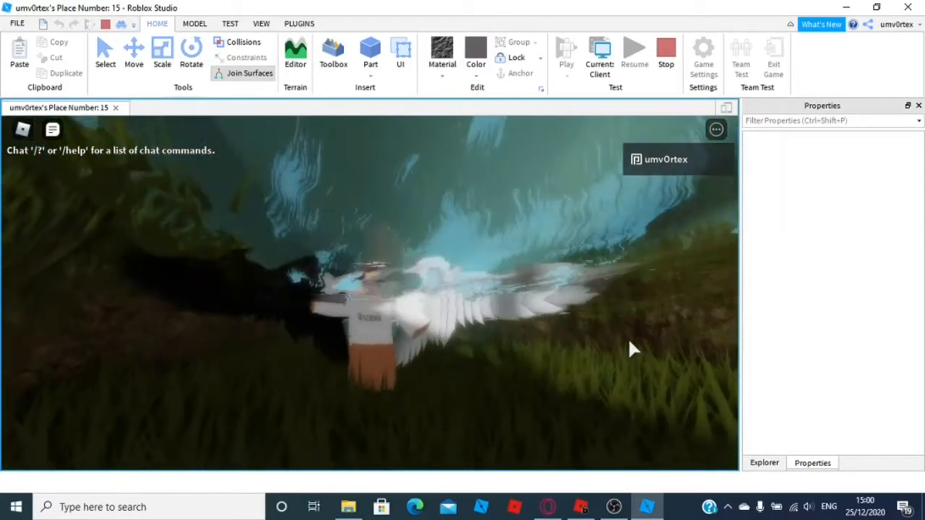
right_drag(610, 359, 606, 351)
key(w)
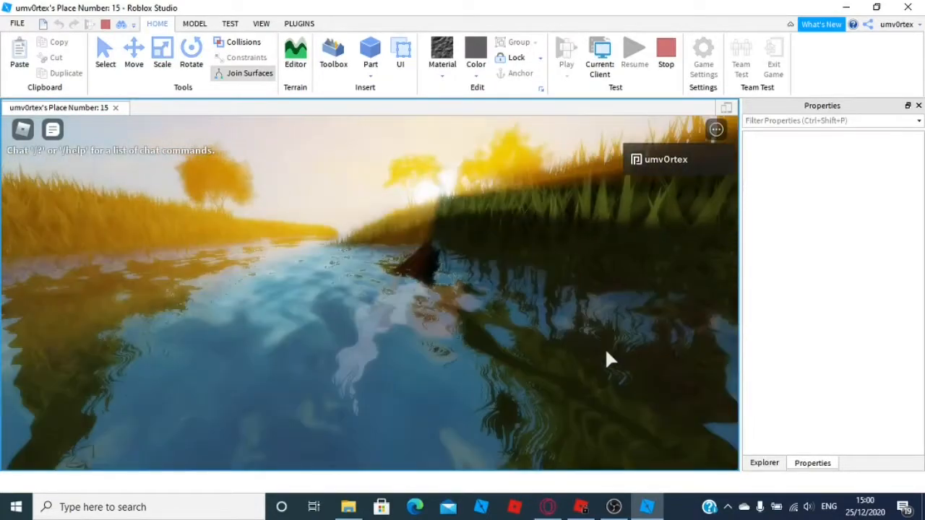
key(space)
key(w)
right_drag(606, 352, 606, 352)
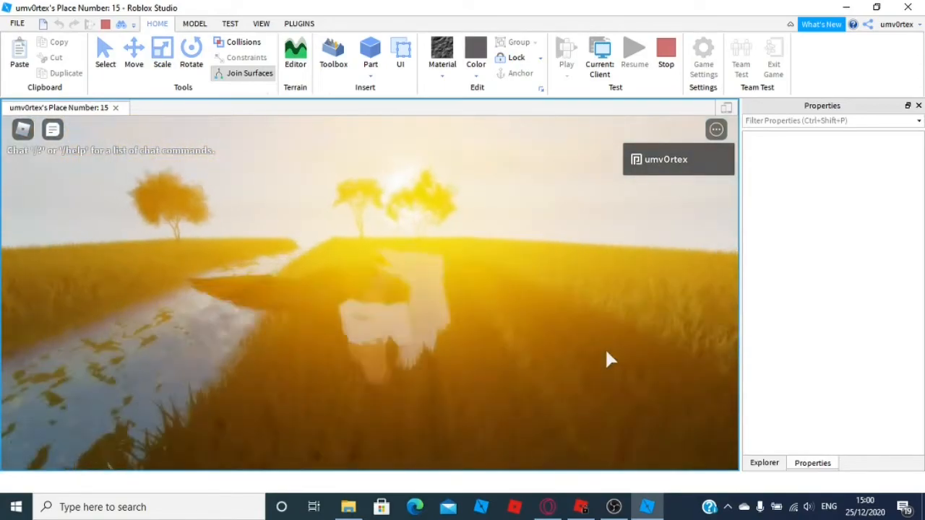
right_drag(536, 368, 536, 368)
key(d)
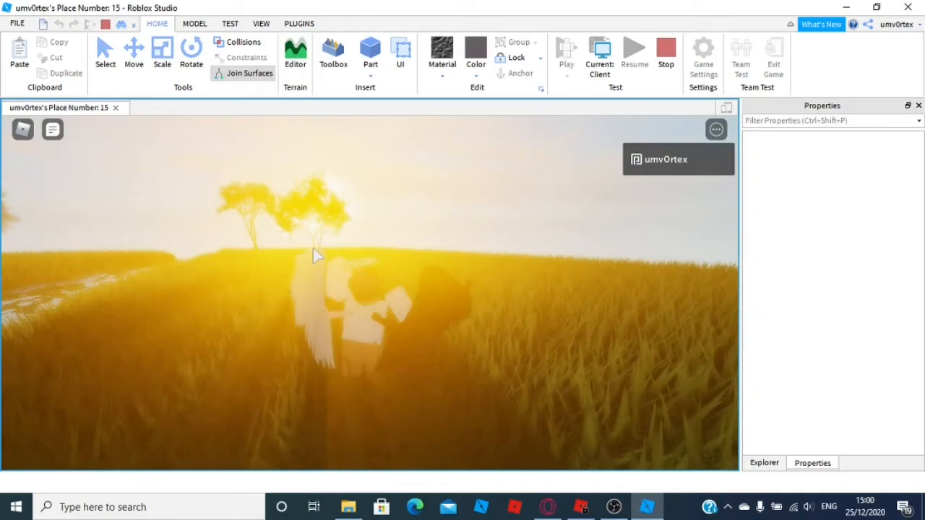
key(a)
key(d)
right_drag(404, 271, 406, 276)
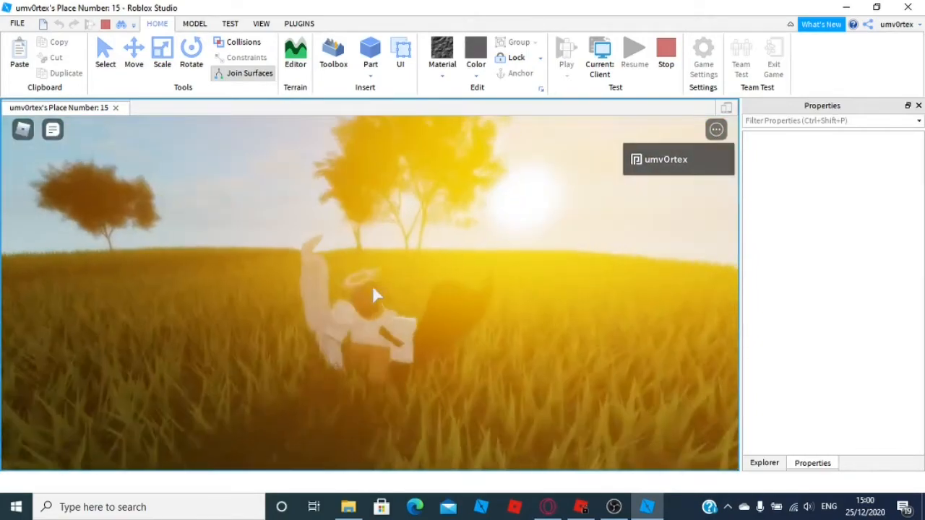
right_drag(402, 327, 402, 327)
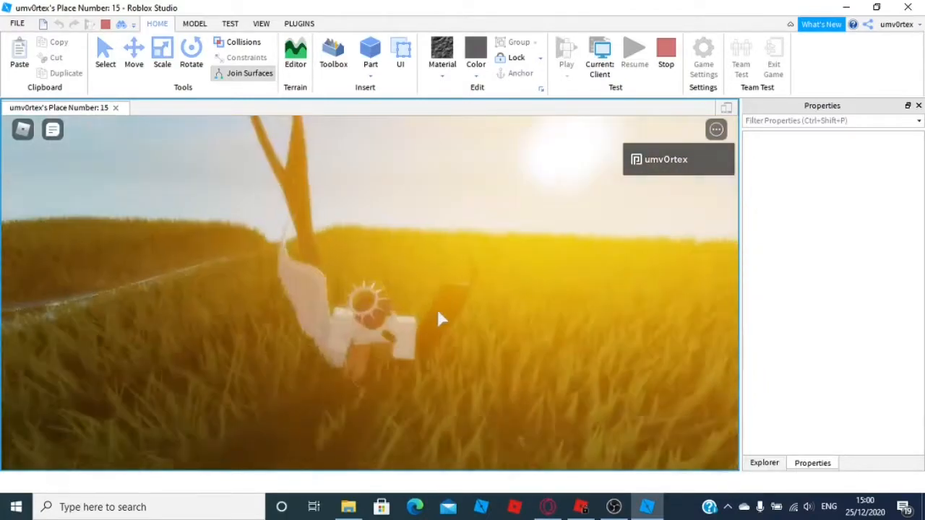
key(shift)
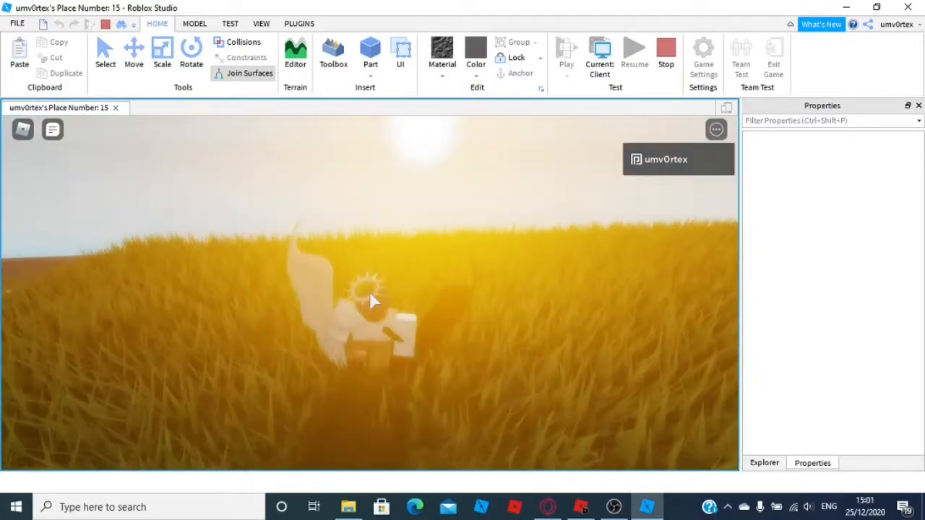
key(shift)
right_drag(430, 312, 431, 314)
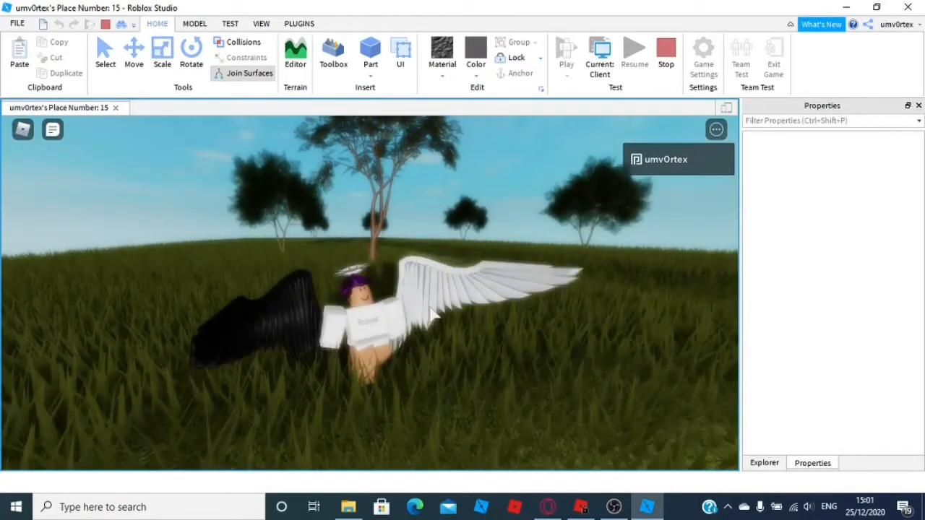
key(shift)
key(shift)
right_drag(376, 301, 377, 304)
key(s)
right_drag(442, 211, 443, 212)
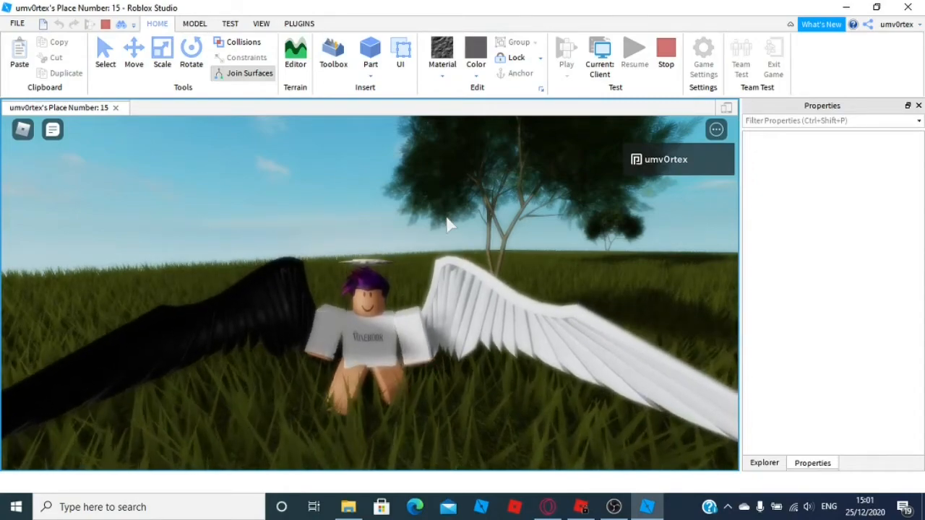
right_drag(423, 196, 403, 206)
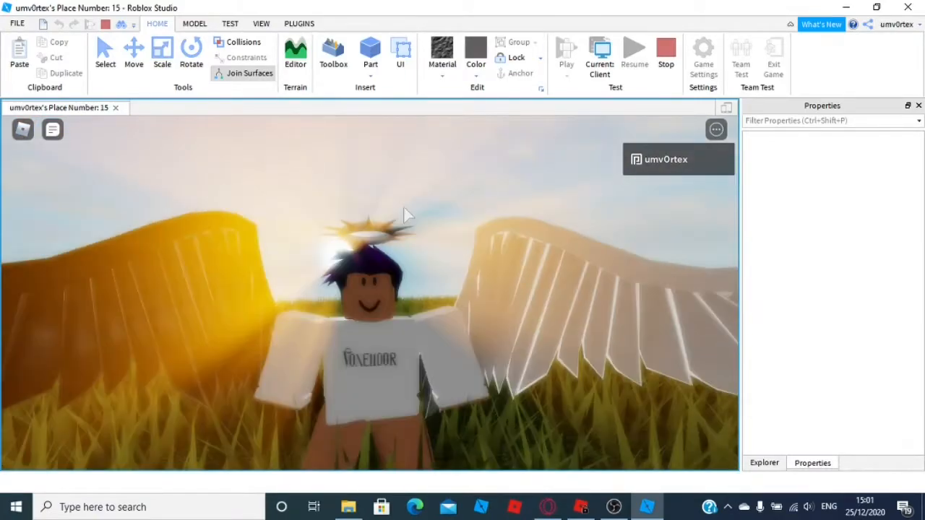